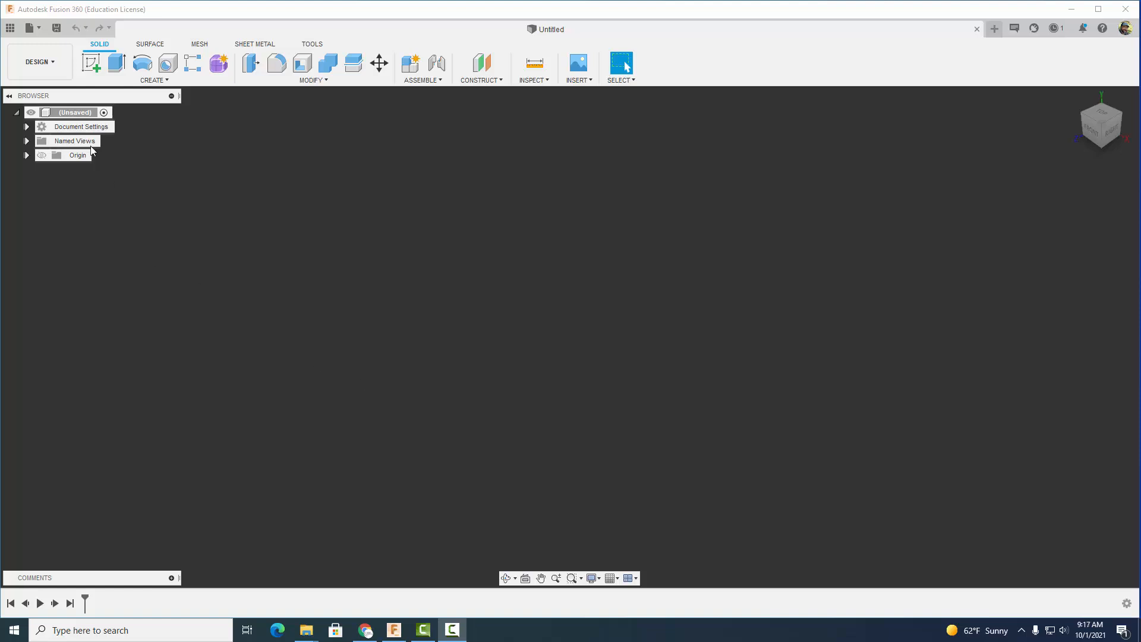
# Step: Start a sketch on the front XY plane and change the document's active units to millimeters
pyautogui.click(91, 62)
pyautogui.click(594, 319)
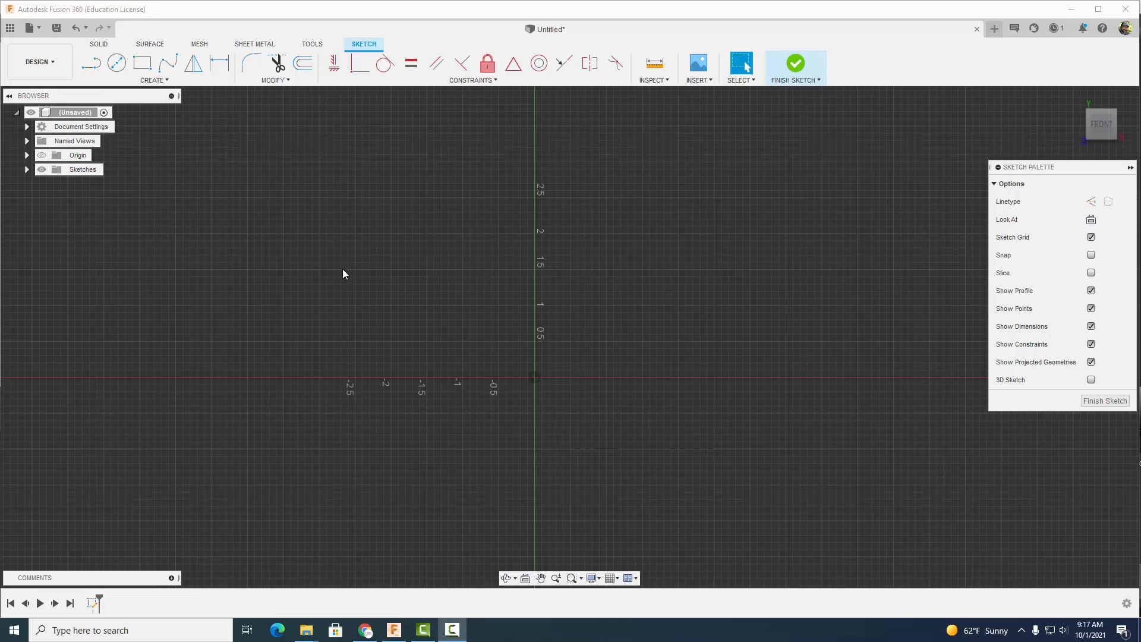
pyautogui.click(26, 127)
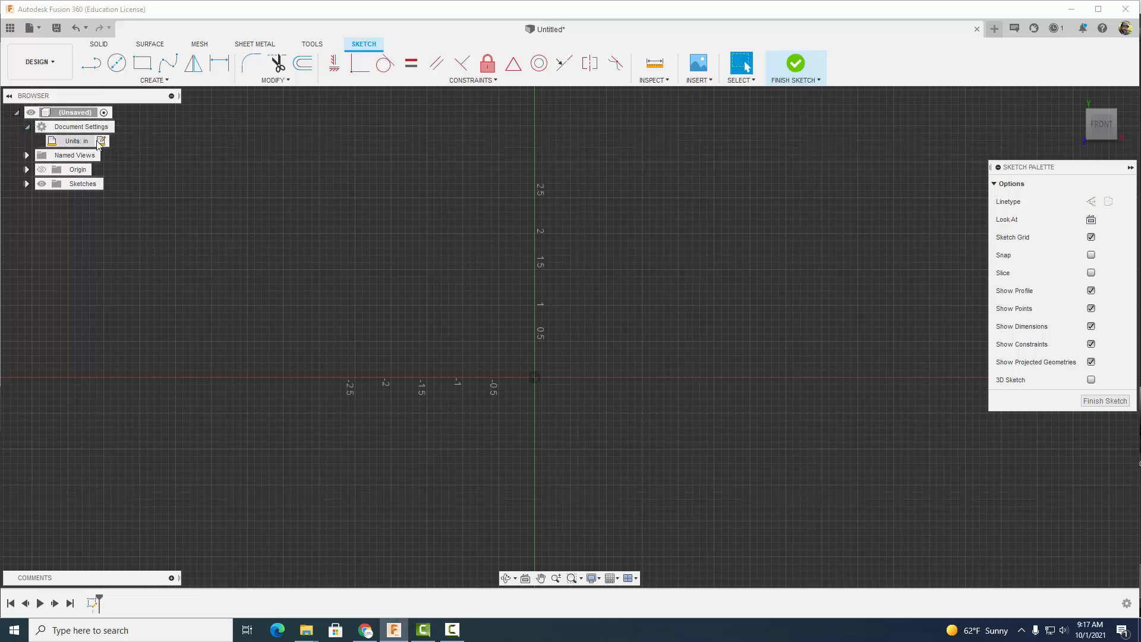
pyautogui.click(100, 140)
pyautogui.click(934, 184)
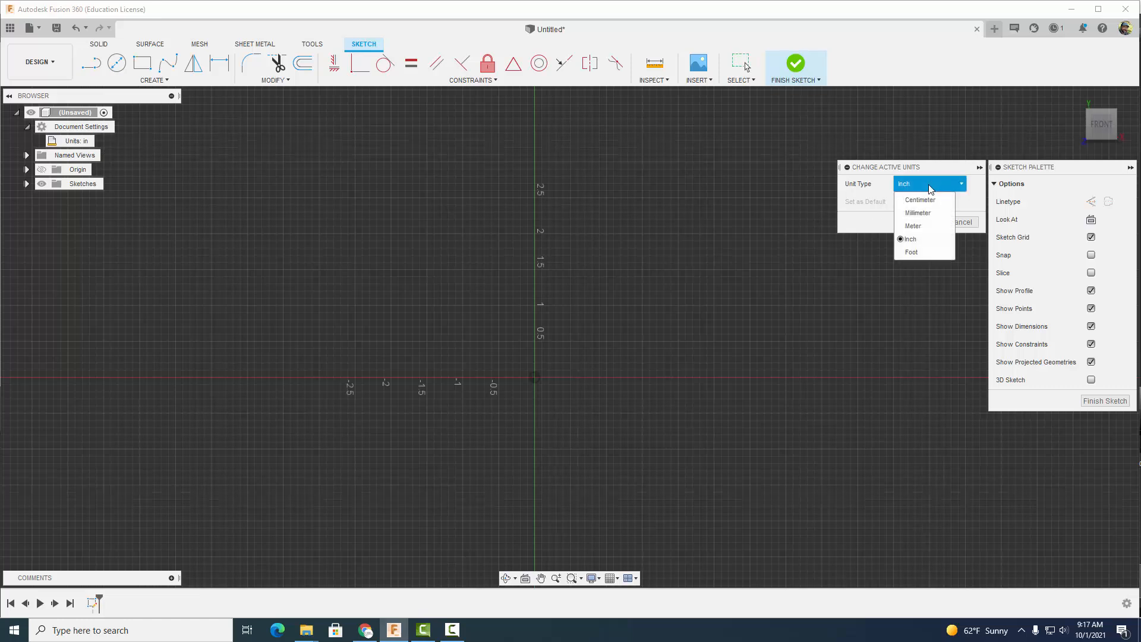
pyautogui.click(920, 214)
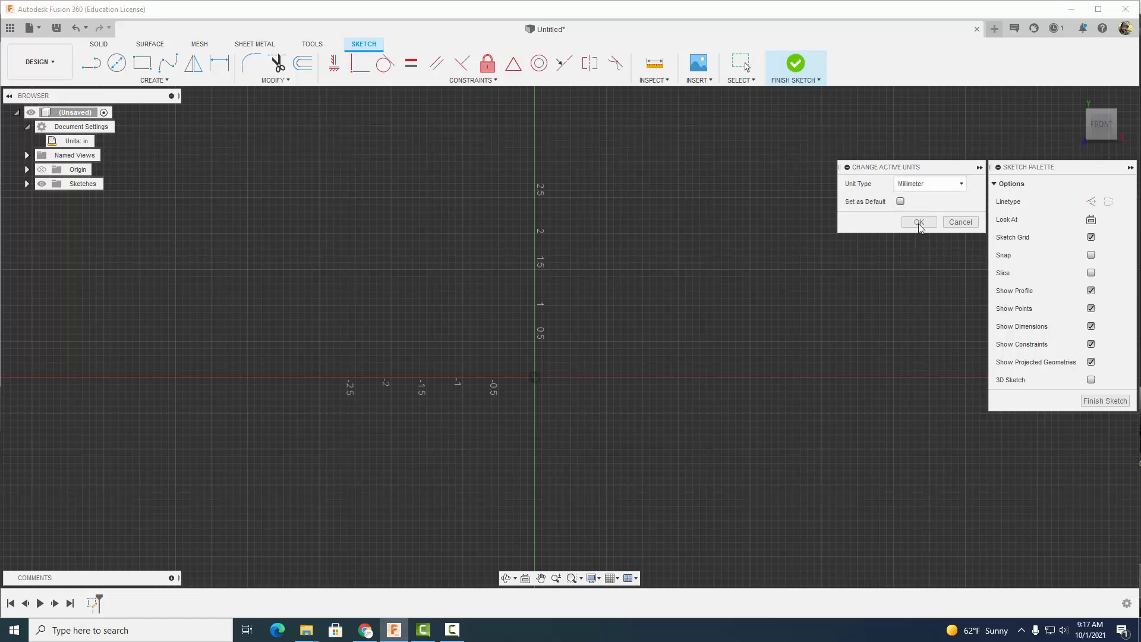
pyautogui.click(918, 222)
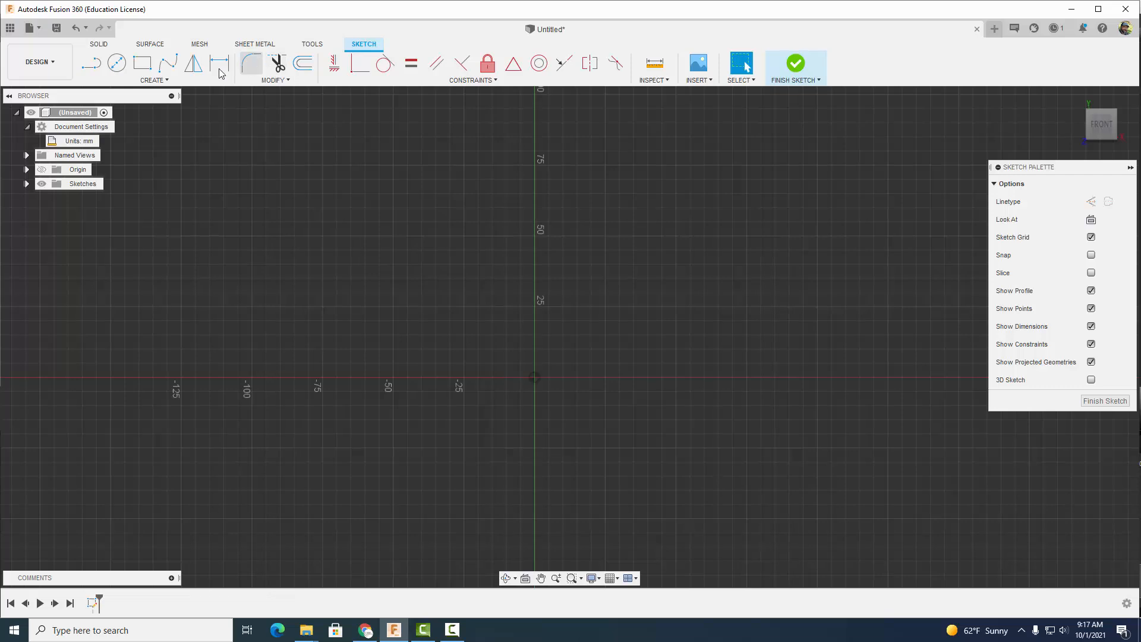
# Step: Sketch a center rectangle at the origin, 7.8 mm high and 15.5 mm wide, and finish the sketch
pyautogui.click(154, 79)
pyautogui.moveTo(146, 106)
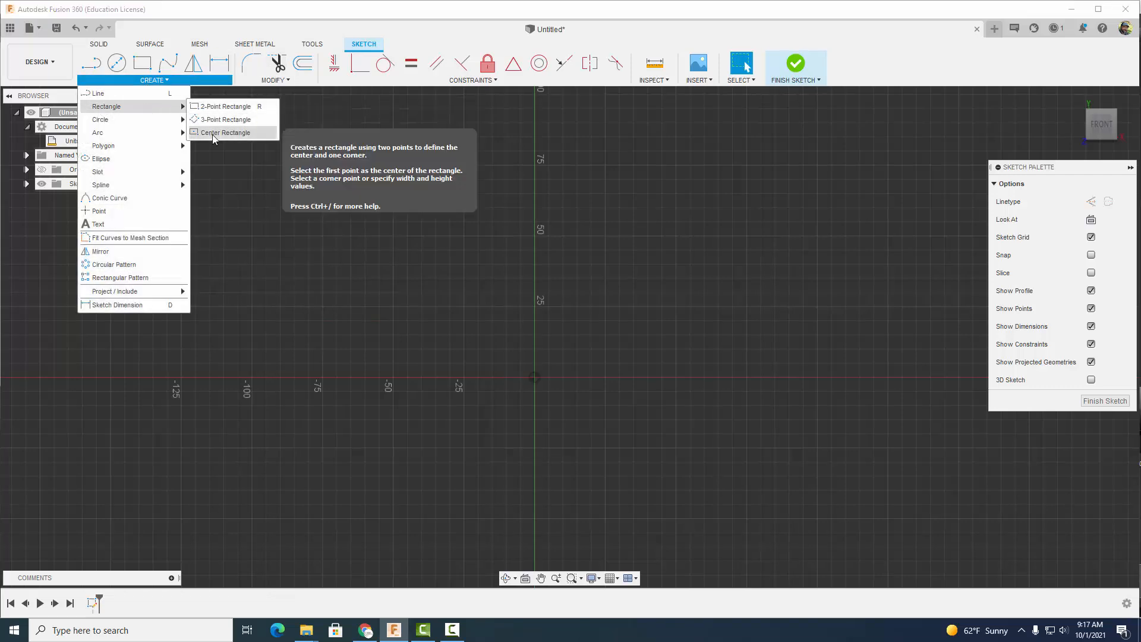
pyautogui.click(214, 132)
pyautogui.click(535, 378)
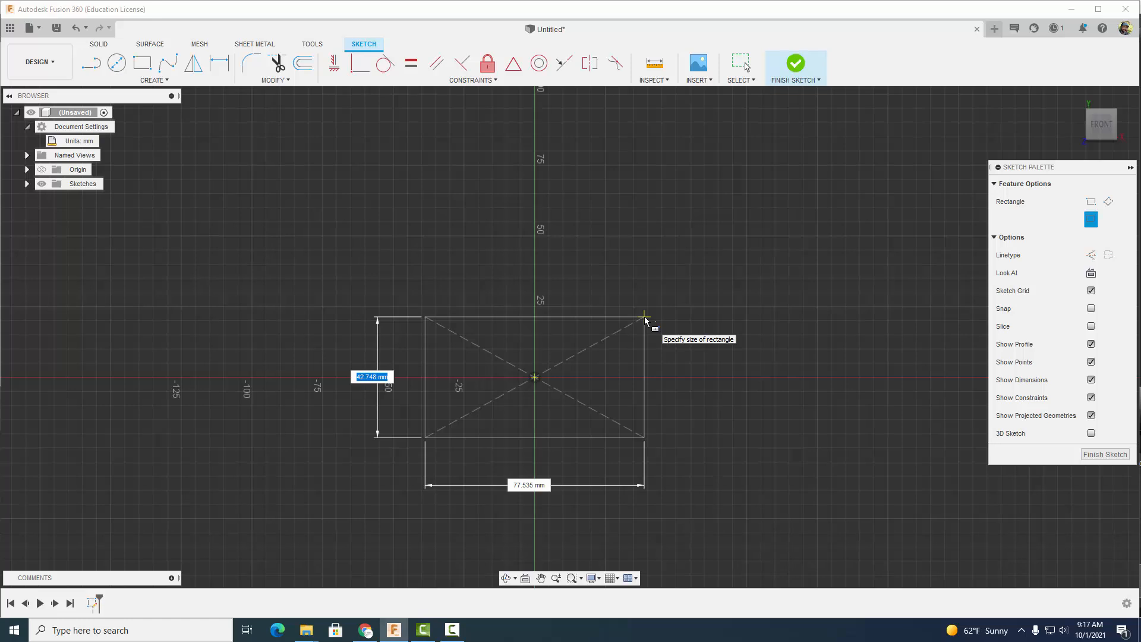
pyautogui.write('7.8')
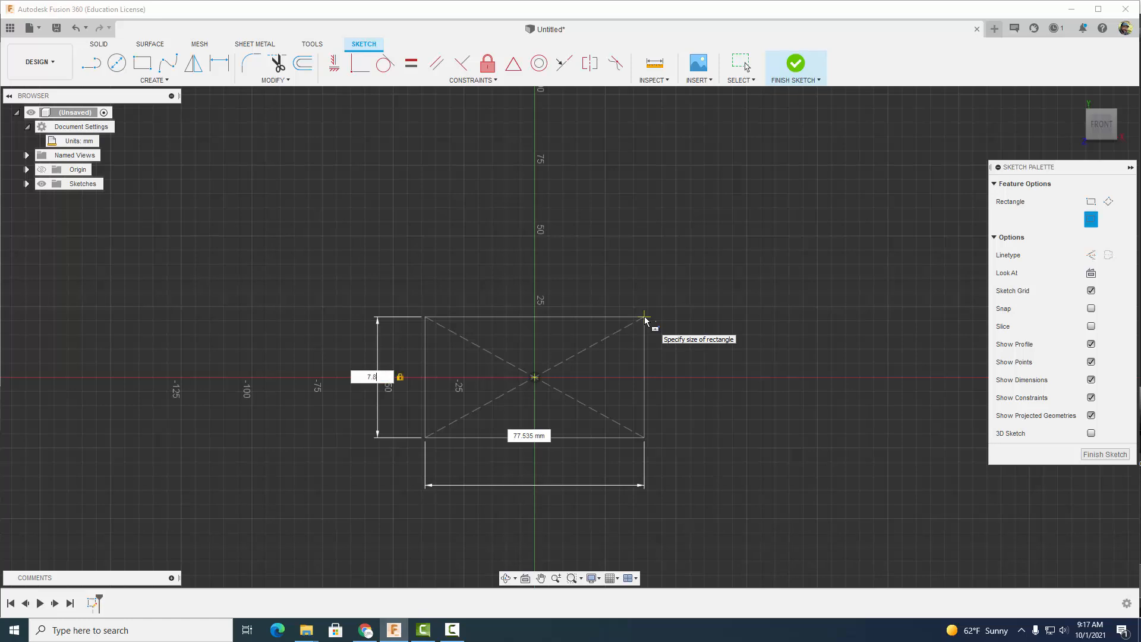
pyautogui.press('Tab')
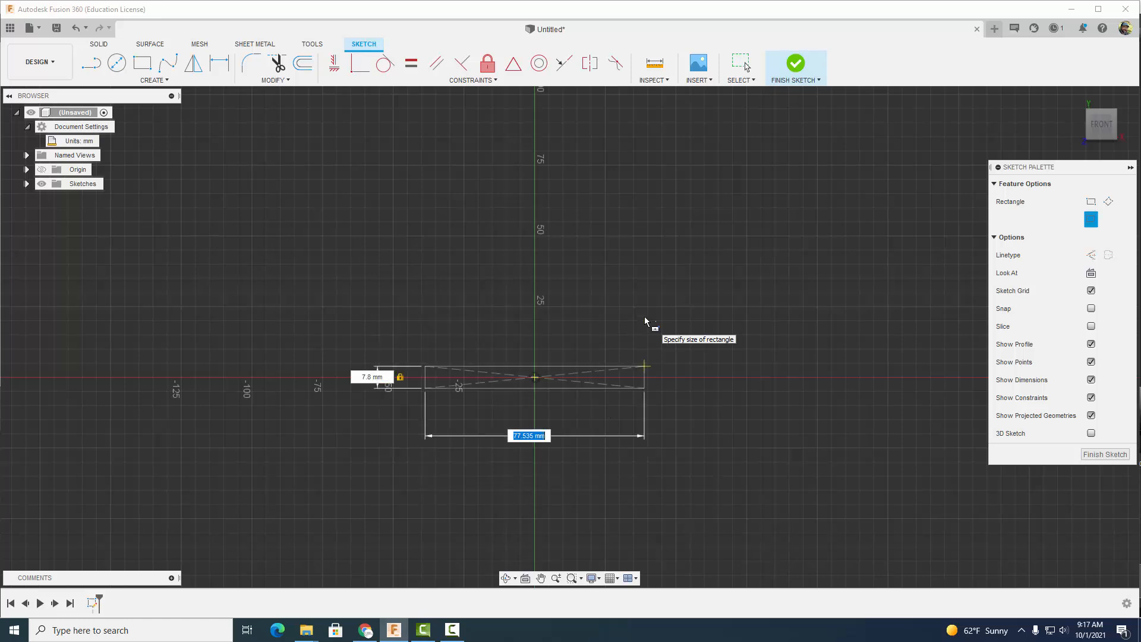
pyautogui.write('15.5')
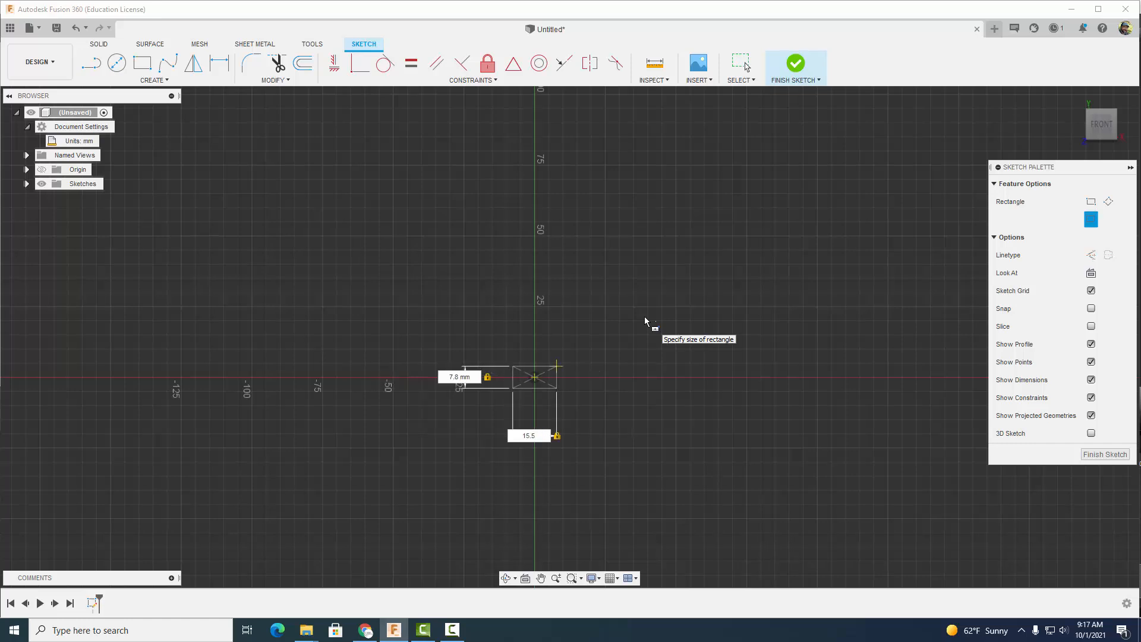
pyautogui.press('Return')
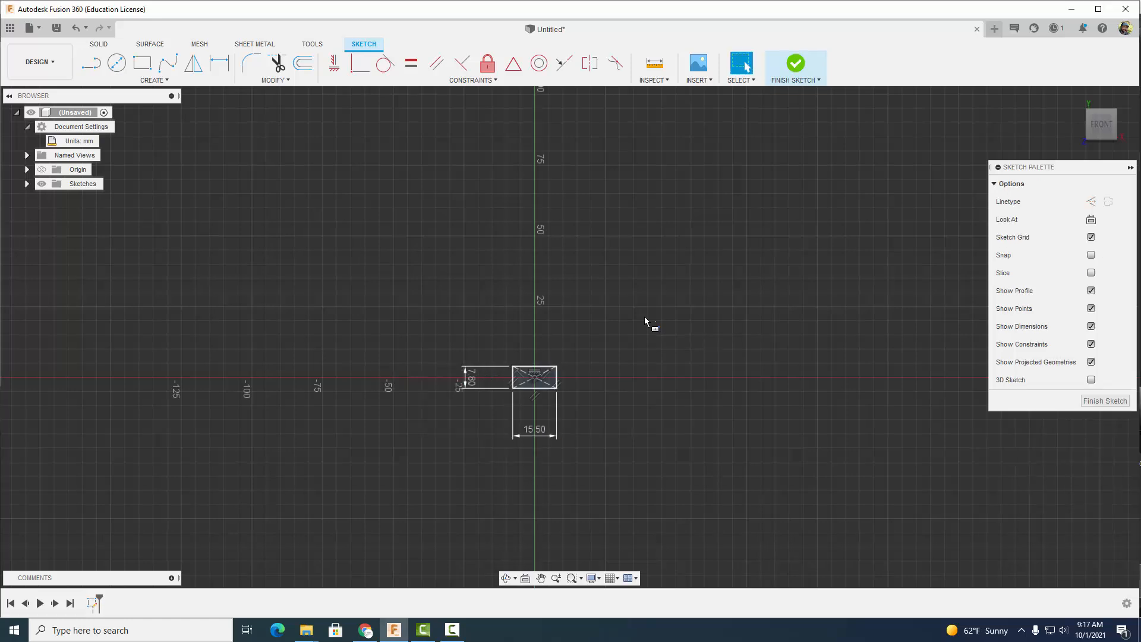
pyautogui.scroll(5, 559, 364)
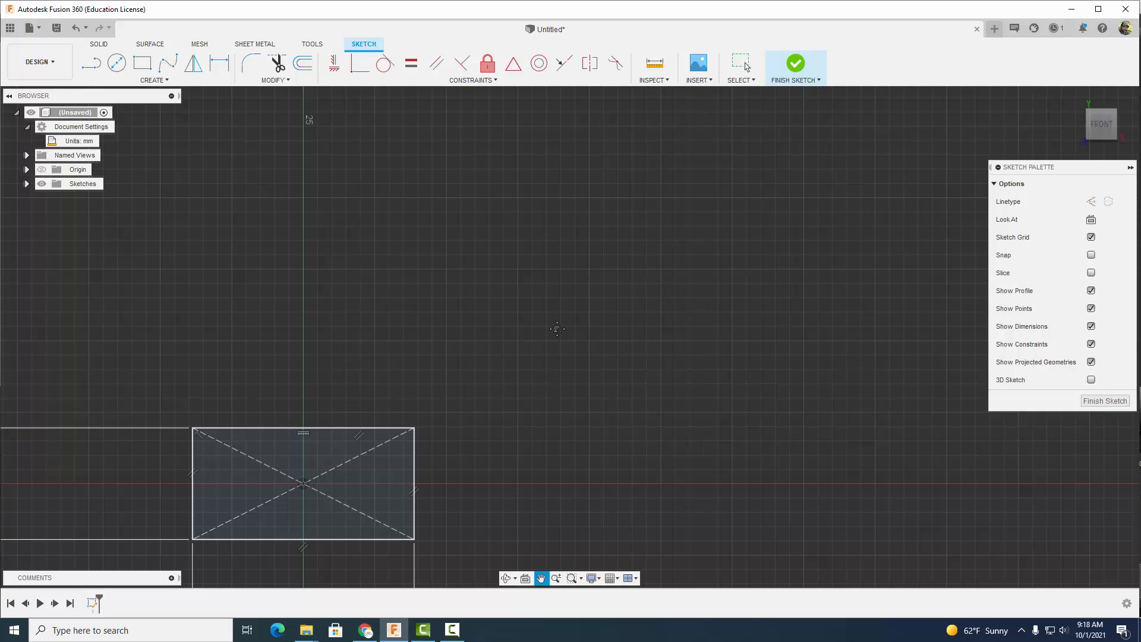
pyautogui.moveTo(557, 329); pyautogui.dragTo(811, 109, button='middle')
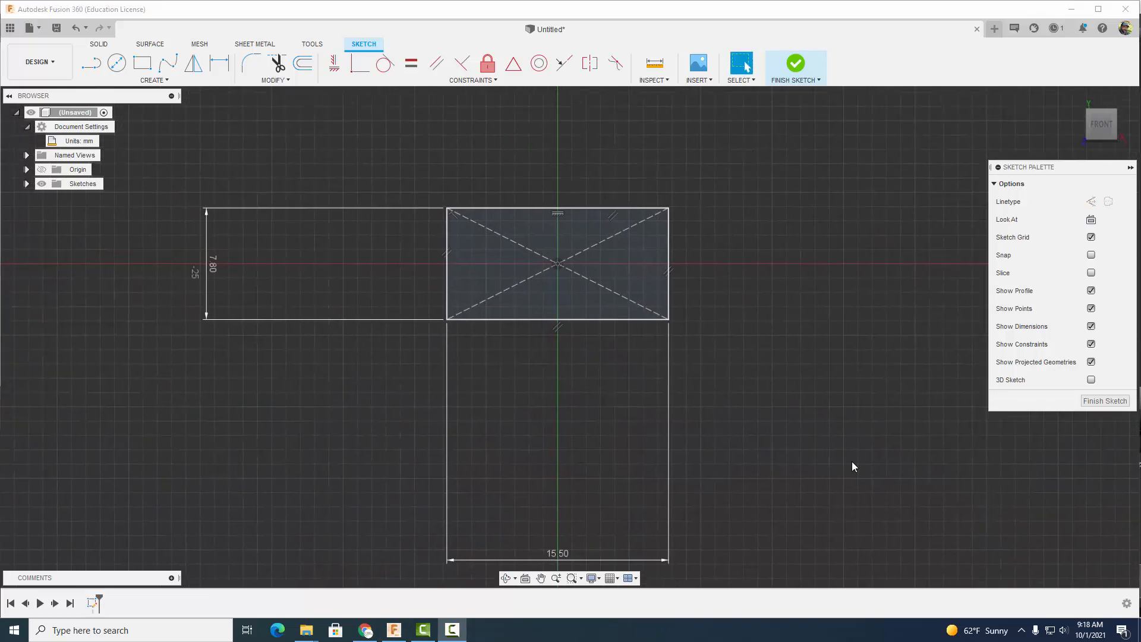
pyautogui.click(795, 63)
# Step: Create a construction plane offset 13.1 mm from the XY origin plane
pyautogui.scroll(-1, 796, 294)
pyautogui.keyDown('shift'); pyautogui.moveTo(782, 296); pyautogui.dragTo(750, 317, button='middle'); pyautogui.keyUp('shift')
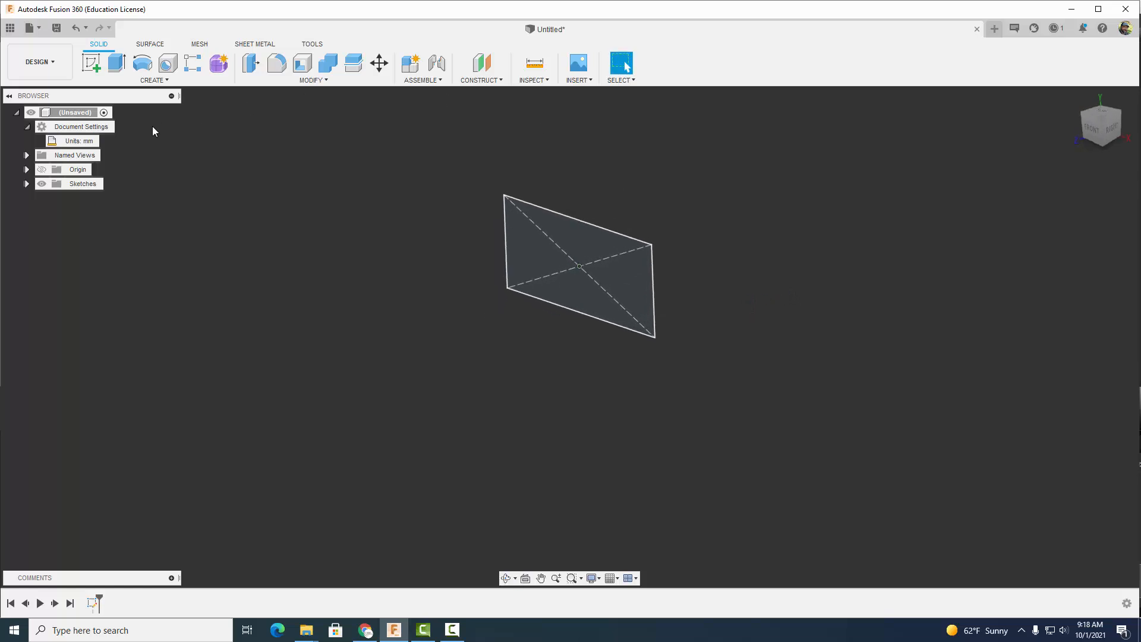
pyautogui.click(27, 170)
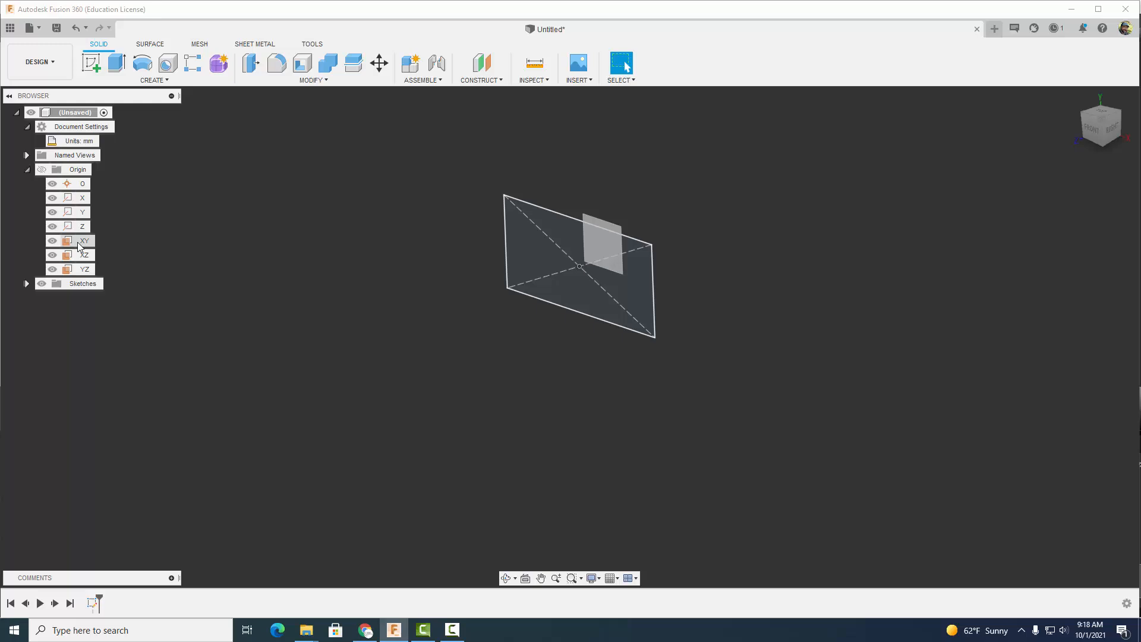
pyautogui.click(480, 84)
pyautogui.click(492, 92)
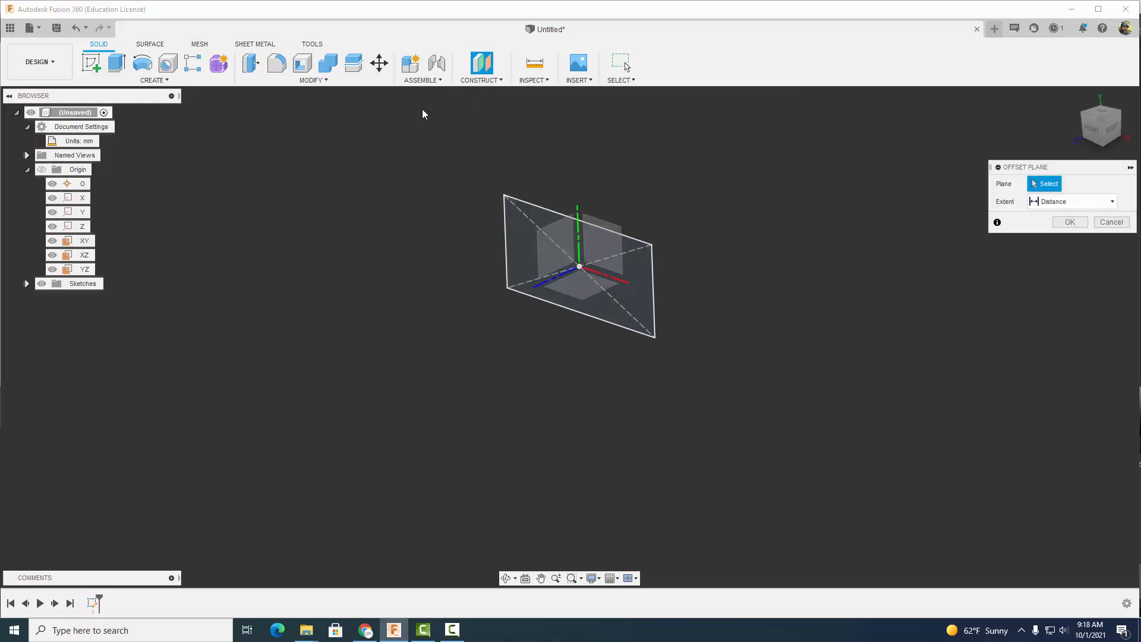
pyautogui.click(86, 243)
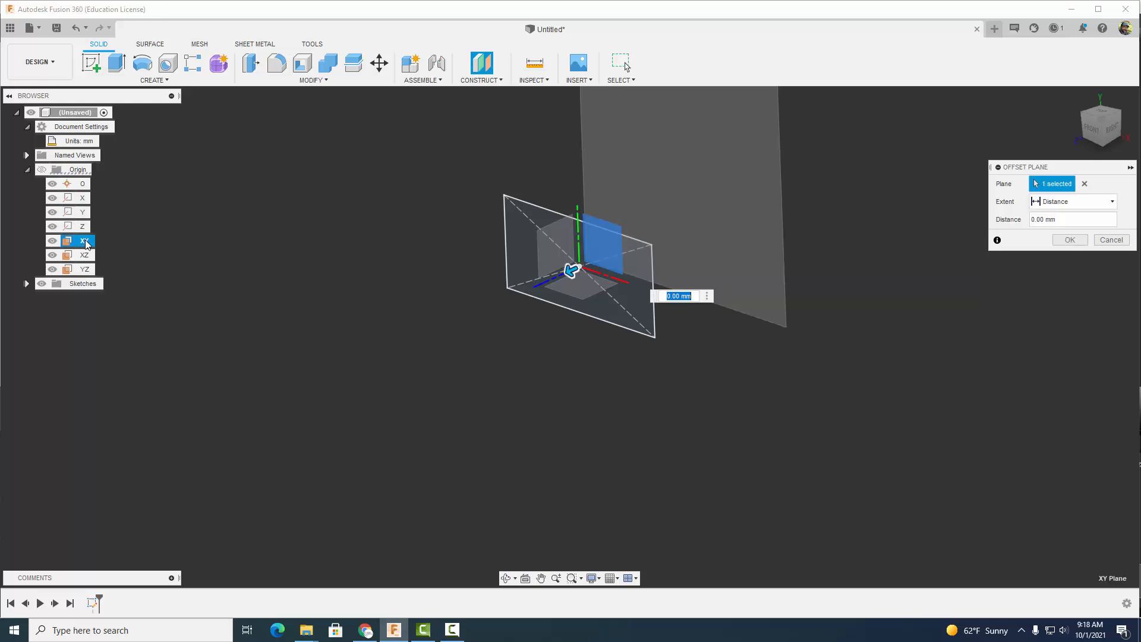
pyautogui.write('13.1')
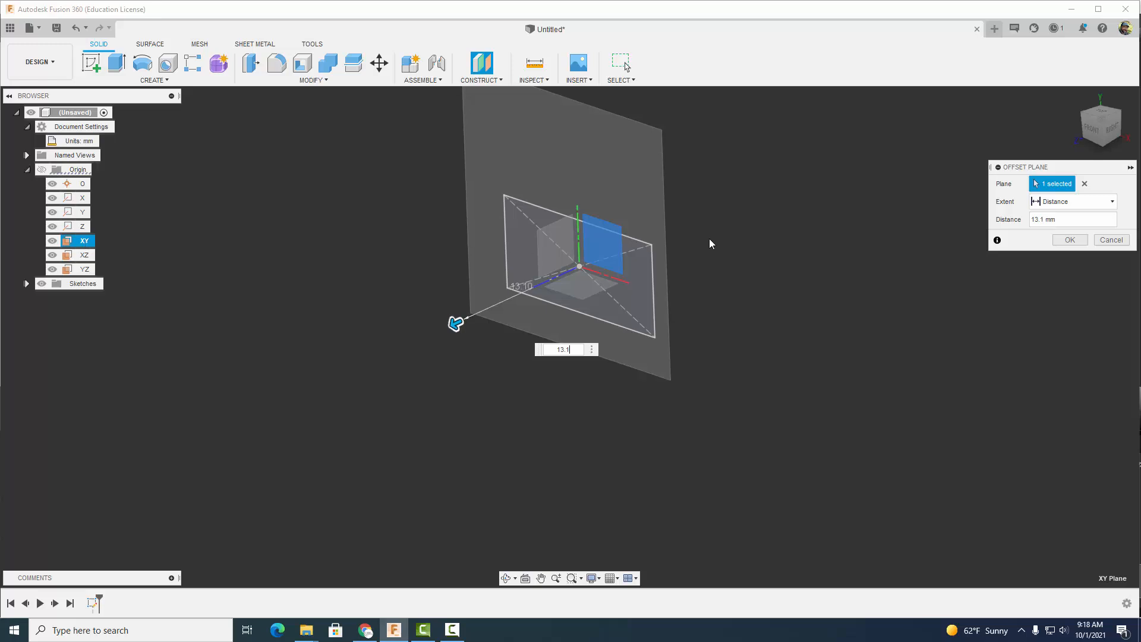
pyautogui.click(1058, 241)
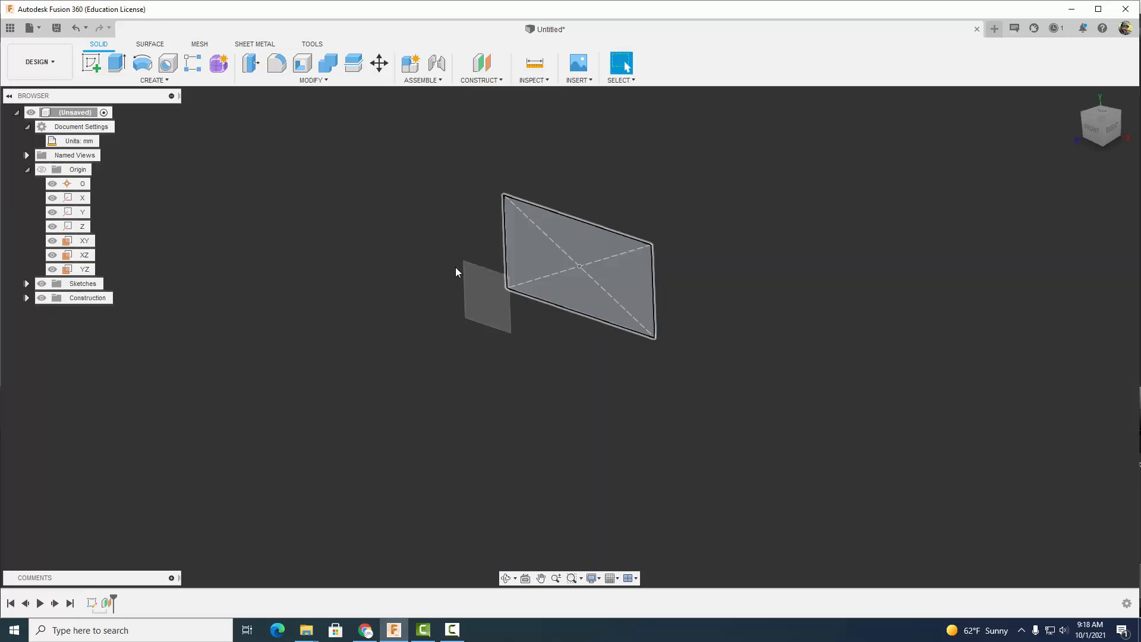
# Step: On the offset plane, sketch a center rectangle at the origin, 7.8 mm high and 11 mm wide, and finish the sketch
pyautogui.click(483, 288)
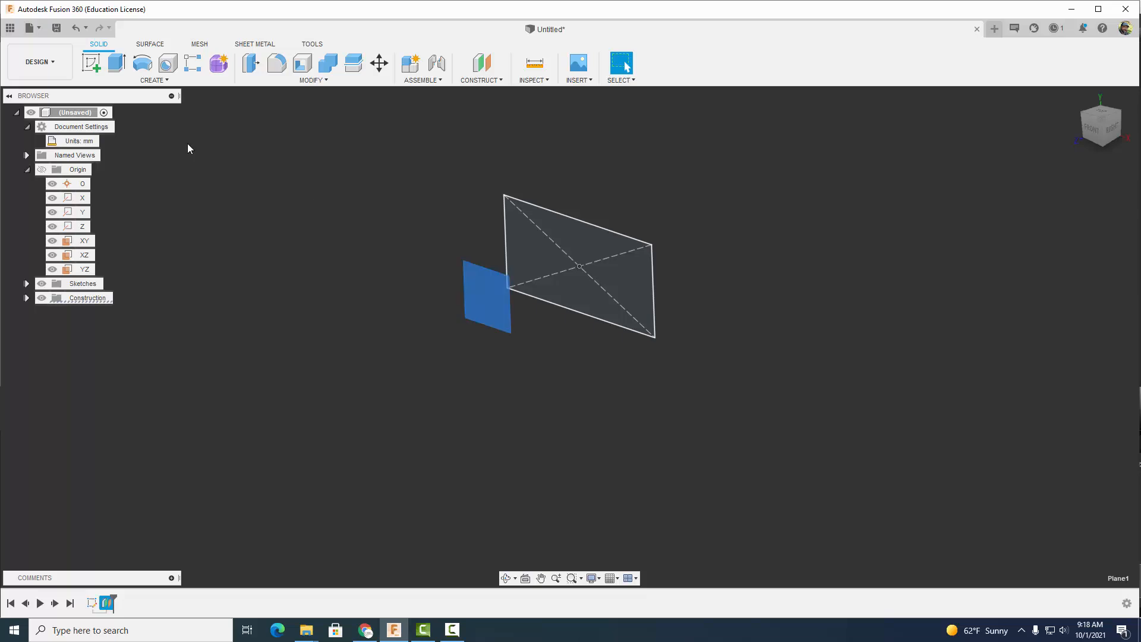
pyautogui.click(91, 62)
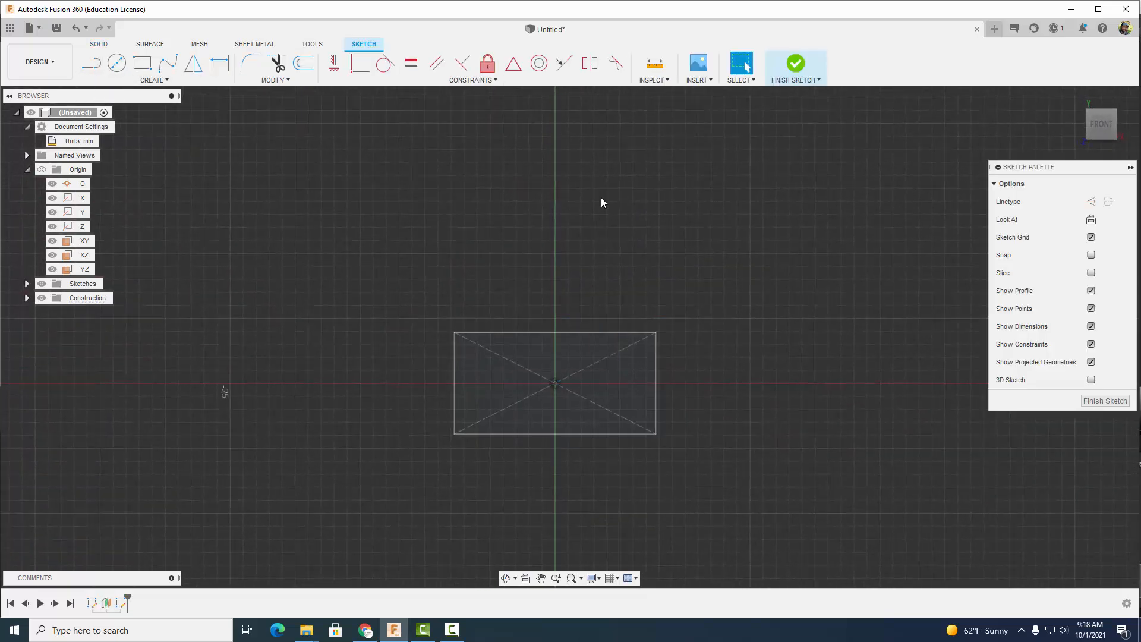
pyautogui.click(161, 80)
pyautogui.moveTo(174, 107)
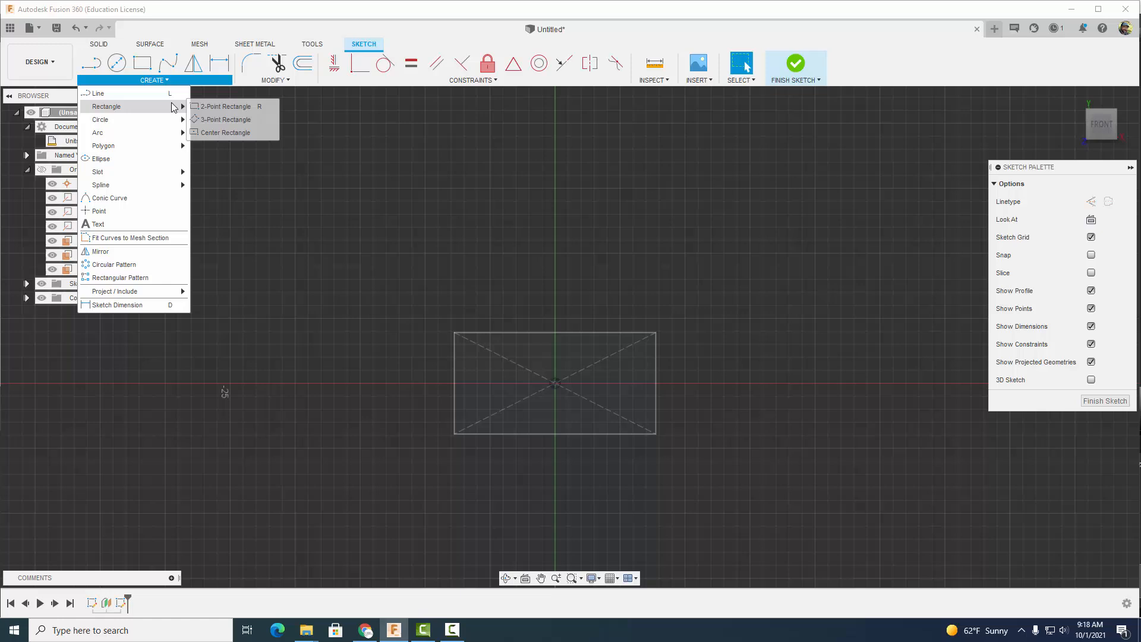
pyautogui.click(225, 132)
pyautogui.click(555, 383)
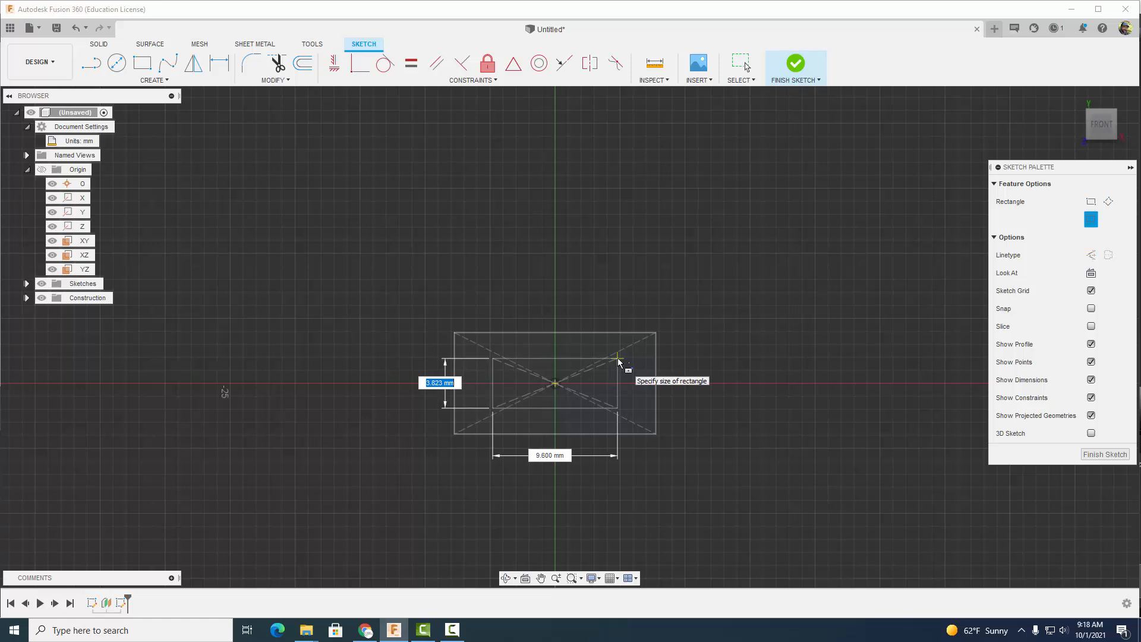
pyautogui.write('7.8')
pyautogui.press('Tab')
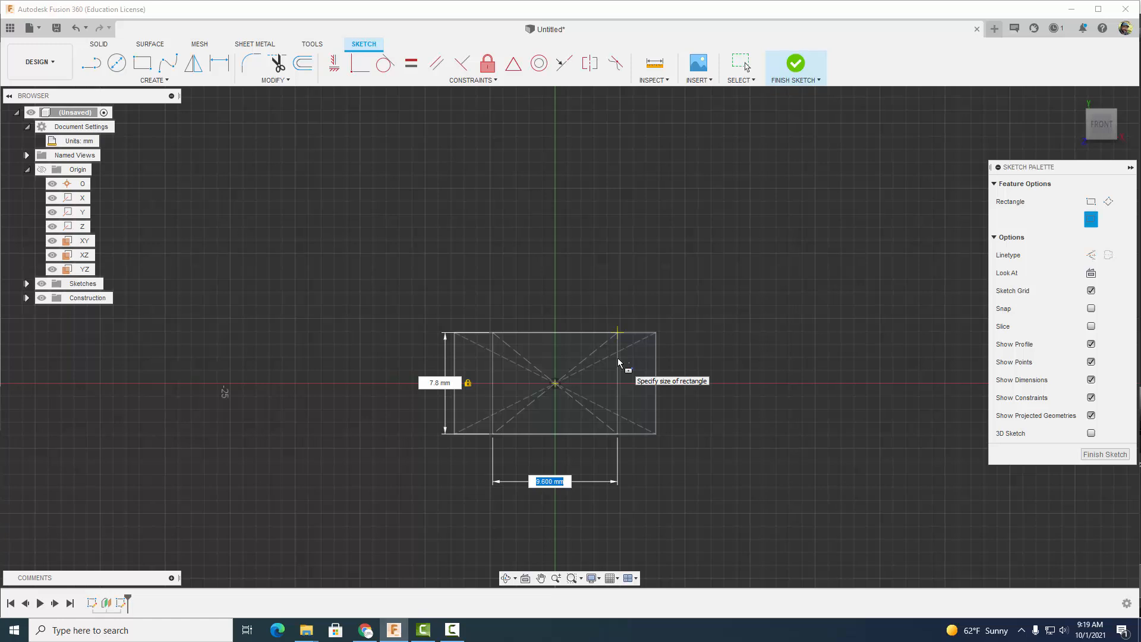
pyautogui.write('11')
pyautogui.press('Tab')
pyautogui.press('Return')
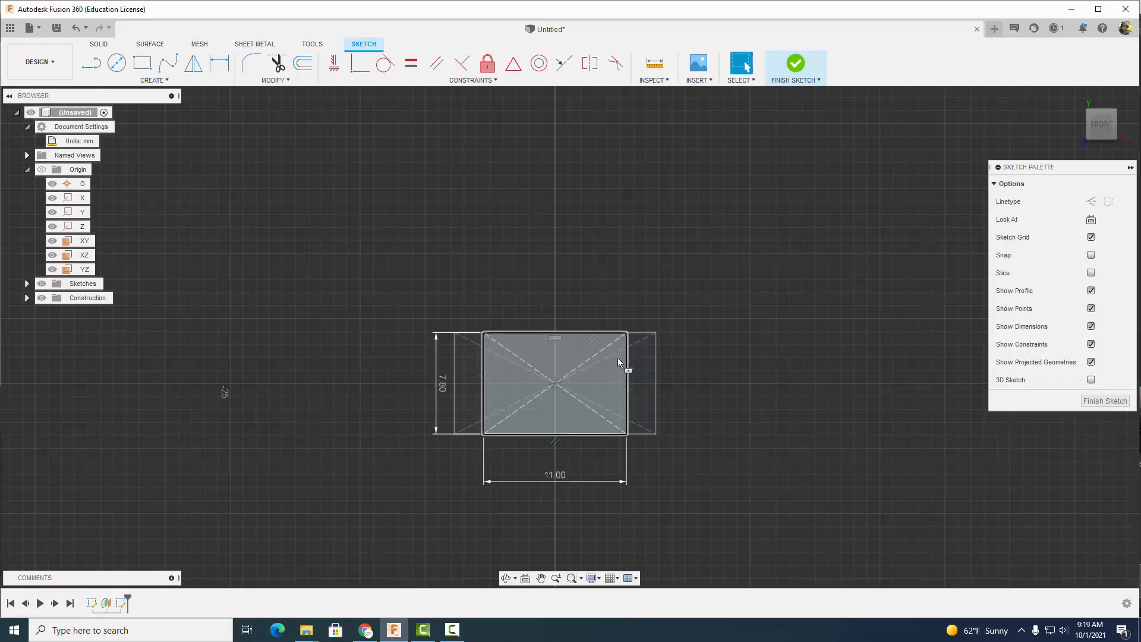
pyautogui.click(796, 64)
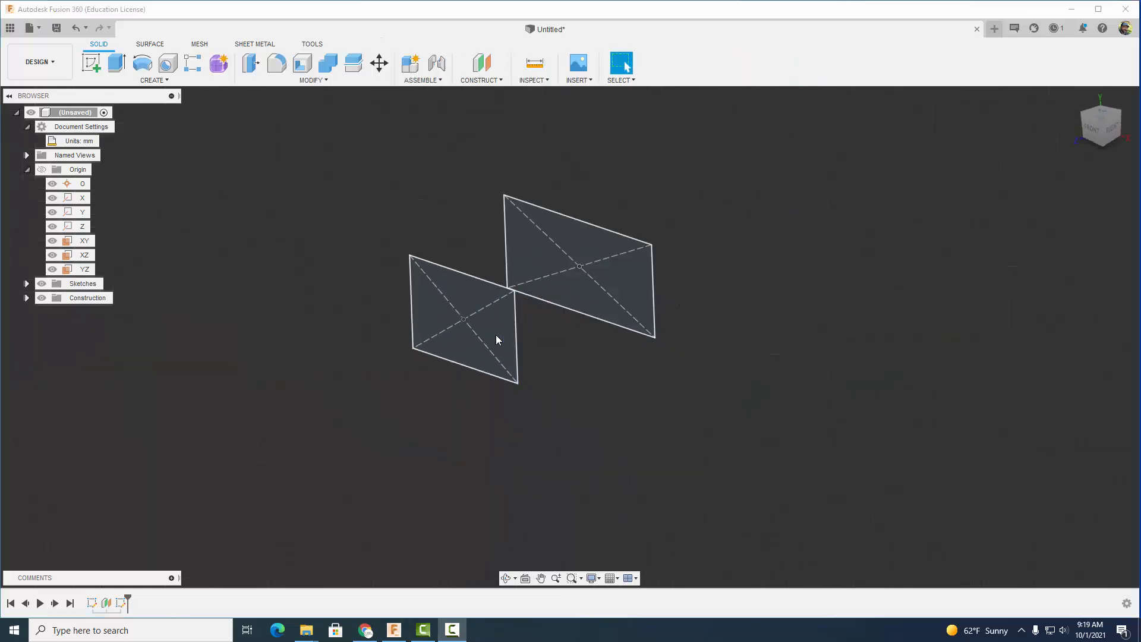
# Step: Loft a new body from the 15.5 mm wide rectangle to the 11 mm wide rectangle
pyautogui.click(166, 81)
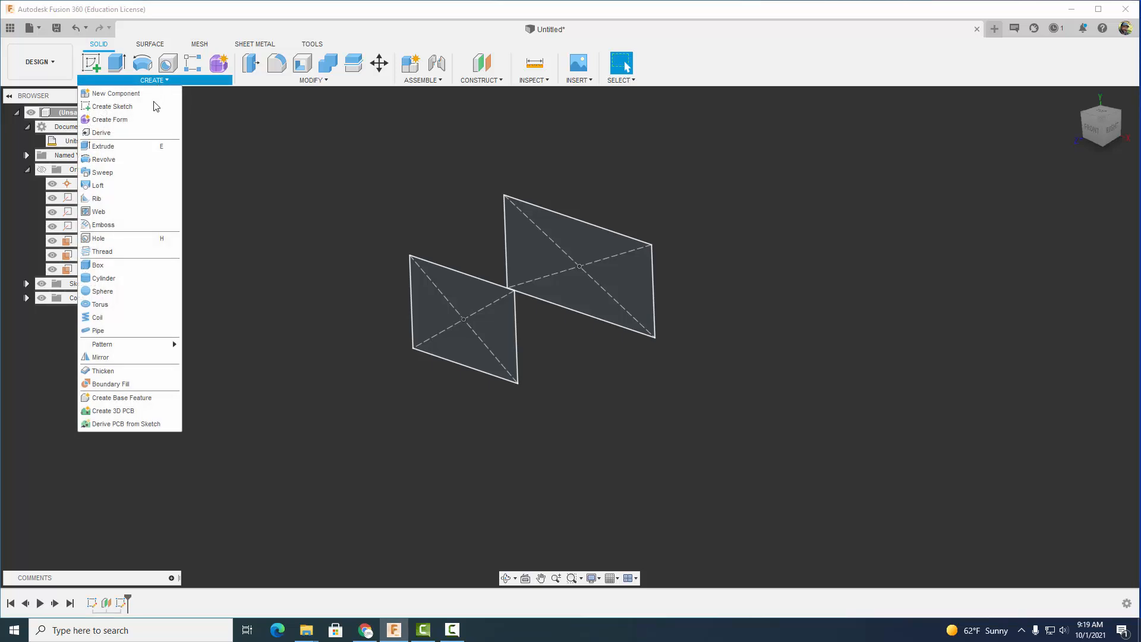
pyautogui.click(130, 183)
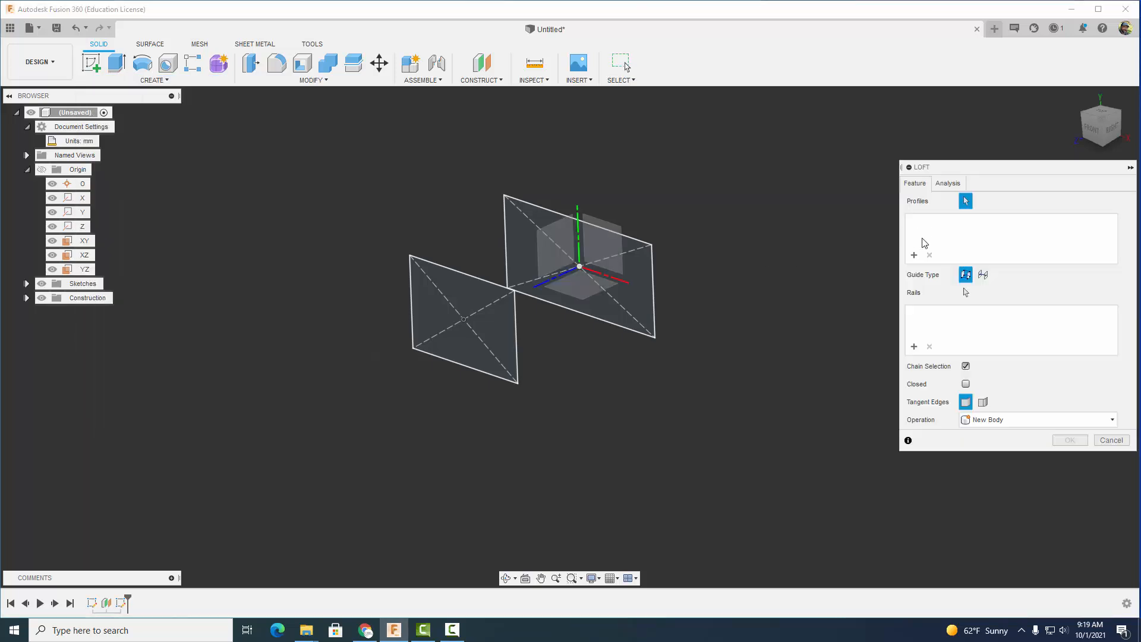
pyautogui.click(642, 269)
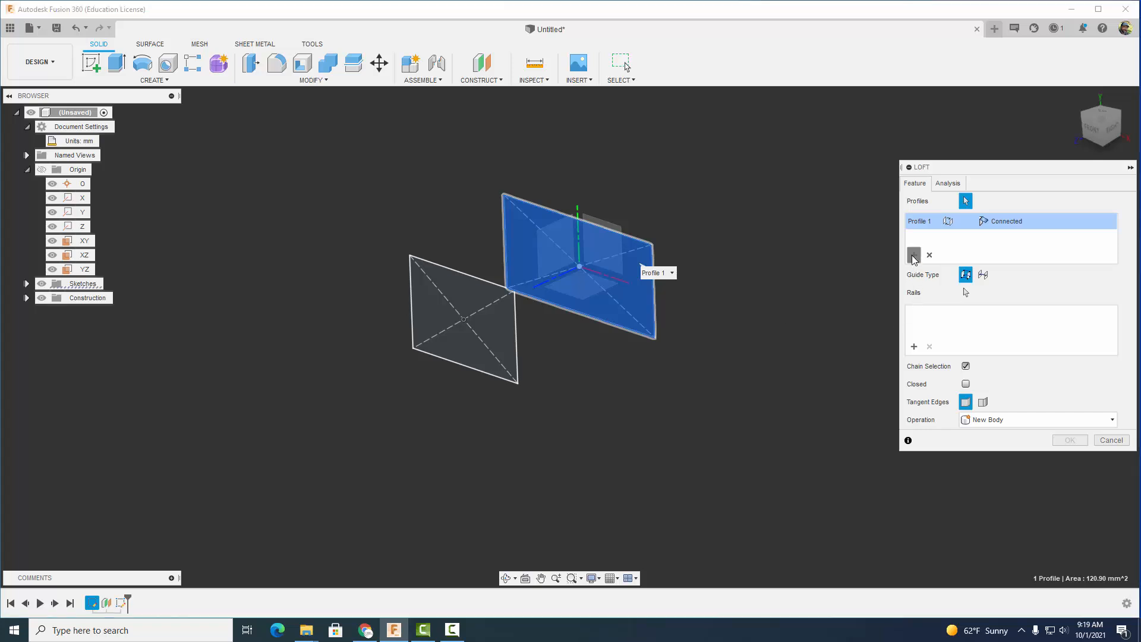
pyautogui.click(499, 348)
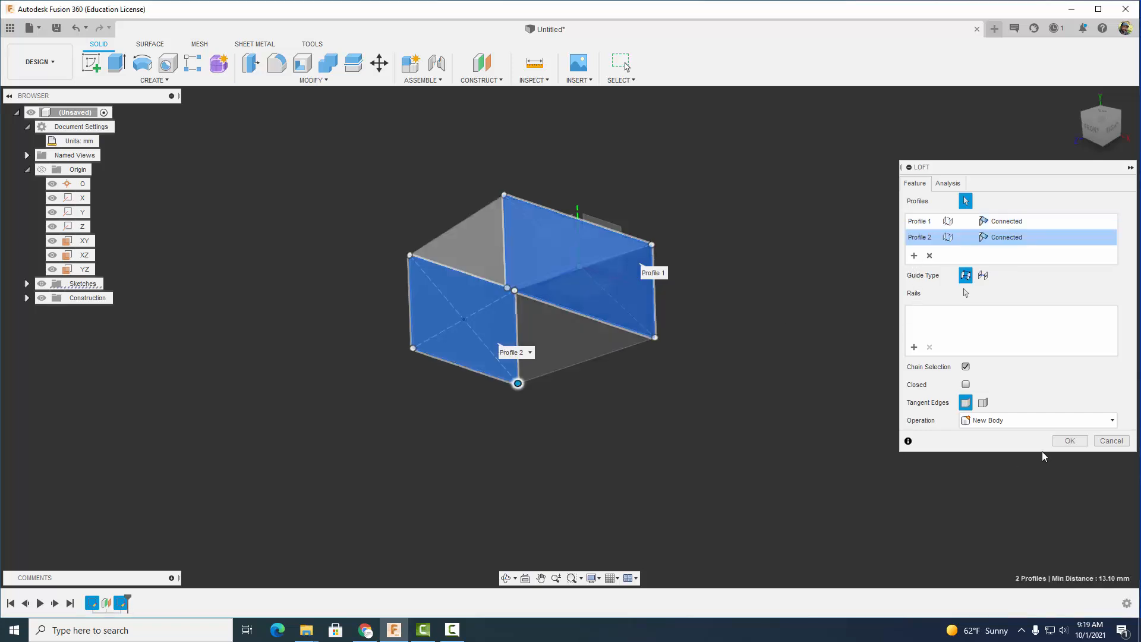
pyautogui.click(1070, 440)
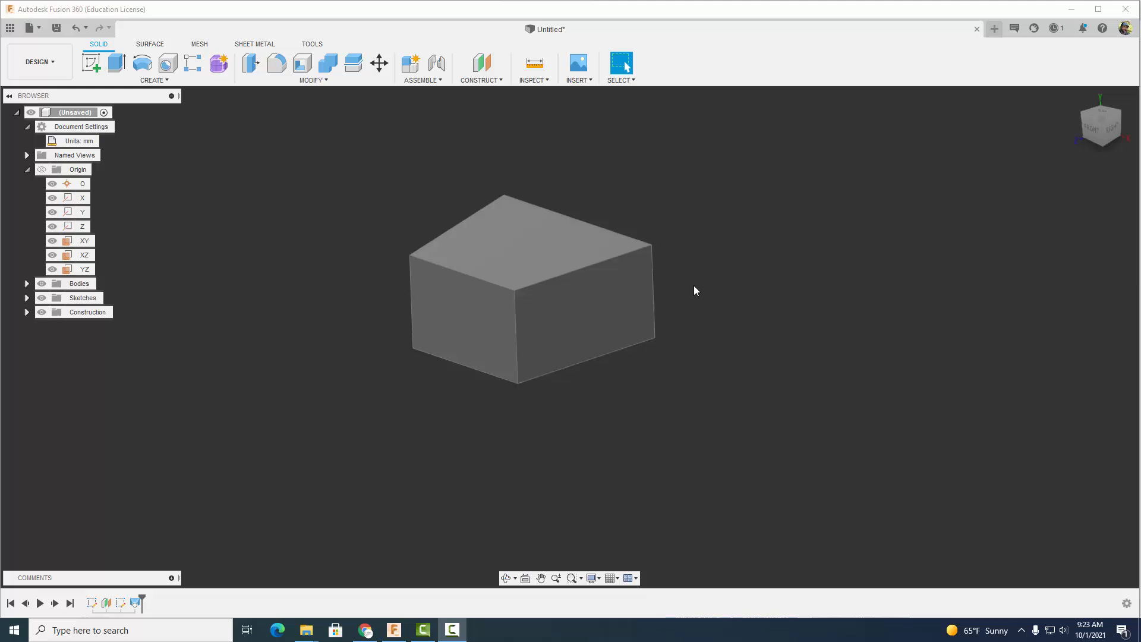
# Step: Start a sketch on the block's larger back face
pyautogui.keyDown('shift'); pyautogui.moveTo(706, 310); pyautogui.dragTo(531, 339, button='middle'); pyautogui.keyUp('shift')
pyautogui.click(529, 335)
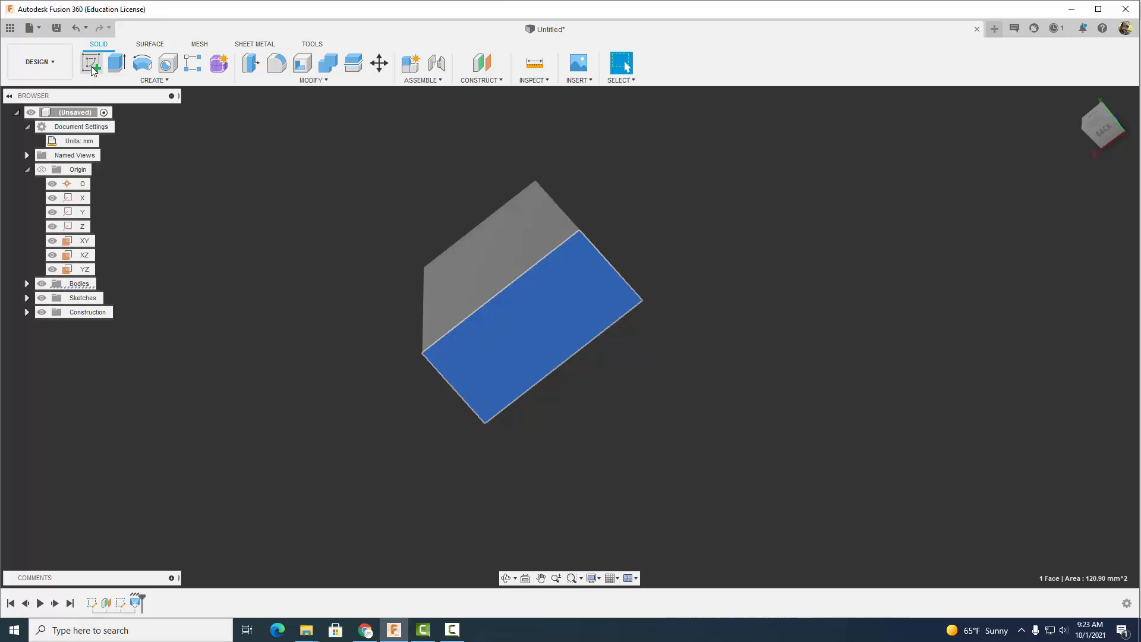
pyautogui.click(91, 63)
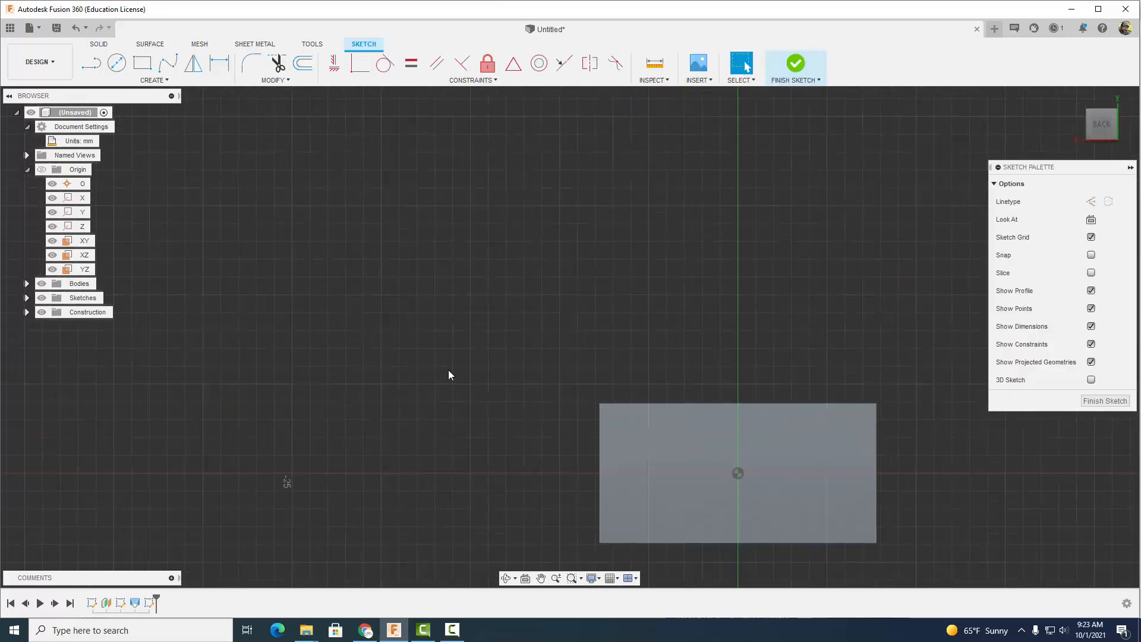
pyautogui.moveTo(448, 374)
pyautogui.mouseDown(button='middle')
pyautogui.moveTo(431, 339)
pyautogui.moveTo(391, 315)
pyautogui.moveTo(340, 386)
pyautogui.moveTo(296, 387)
pyautogui.mouseUp(button='middle')
pyautogui.scroll(5, 395, 310)
# Step: Draw a center rectangle at the origin on the back face, 5 mm high and 13.5 mm wide, and finish the sketch
pyautogui.click(155, 79)
pyautogui.moveTo(153, 138)
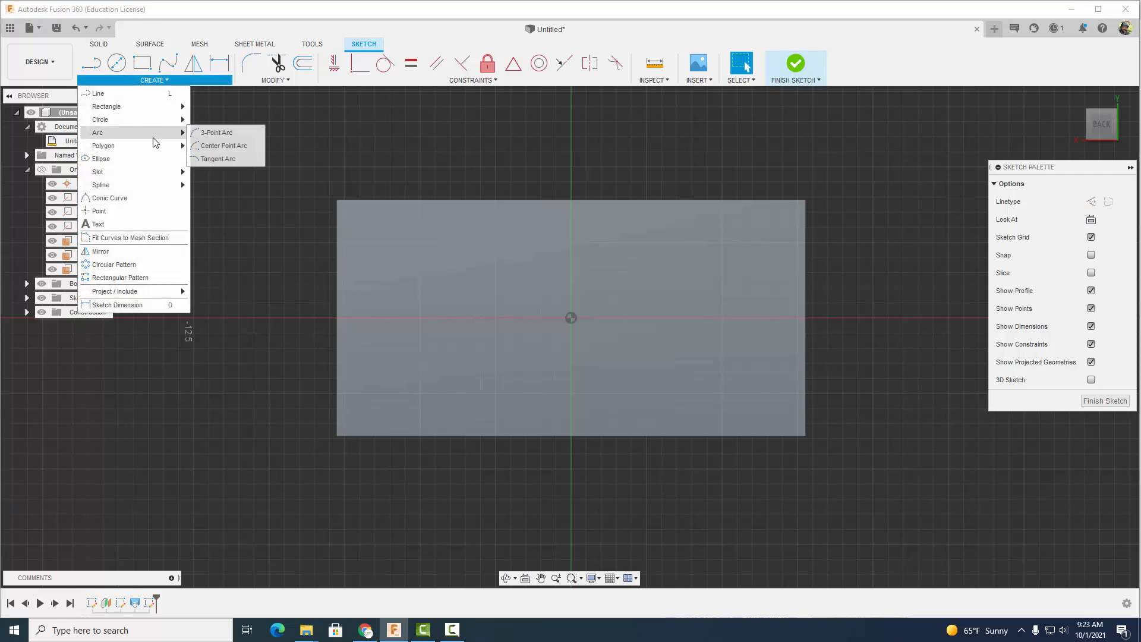
pyautogui.moveTo(148, 107)
pyautogui.click(225, 132)
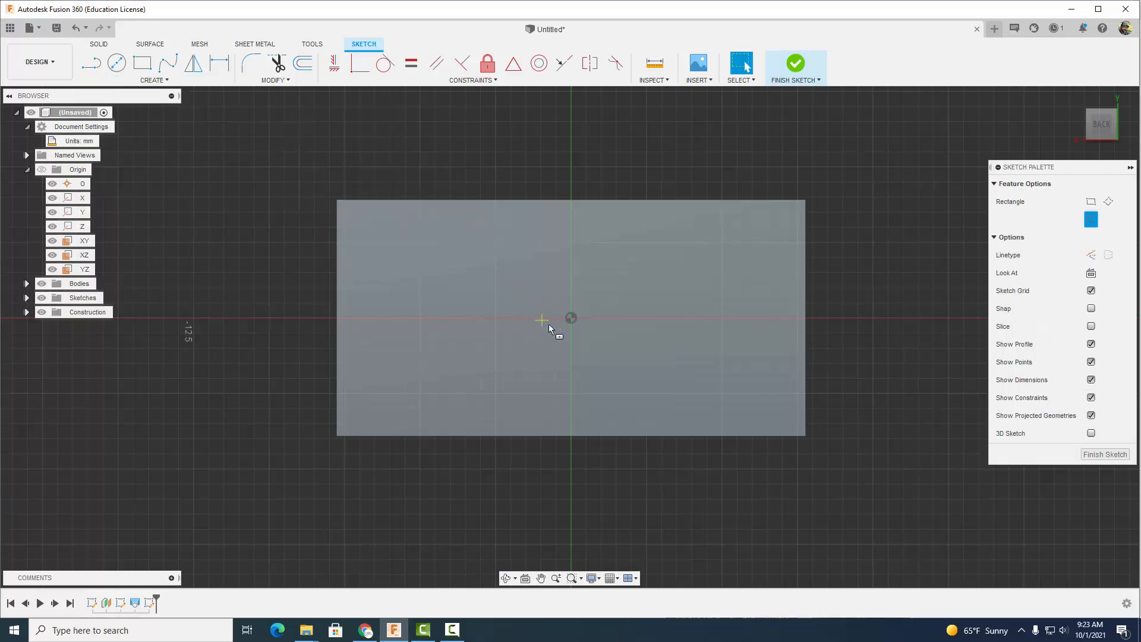
pyautogui.click(571, 318)
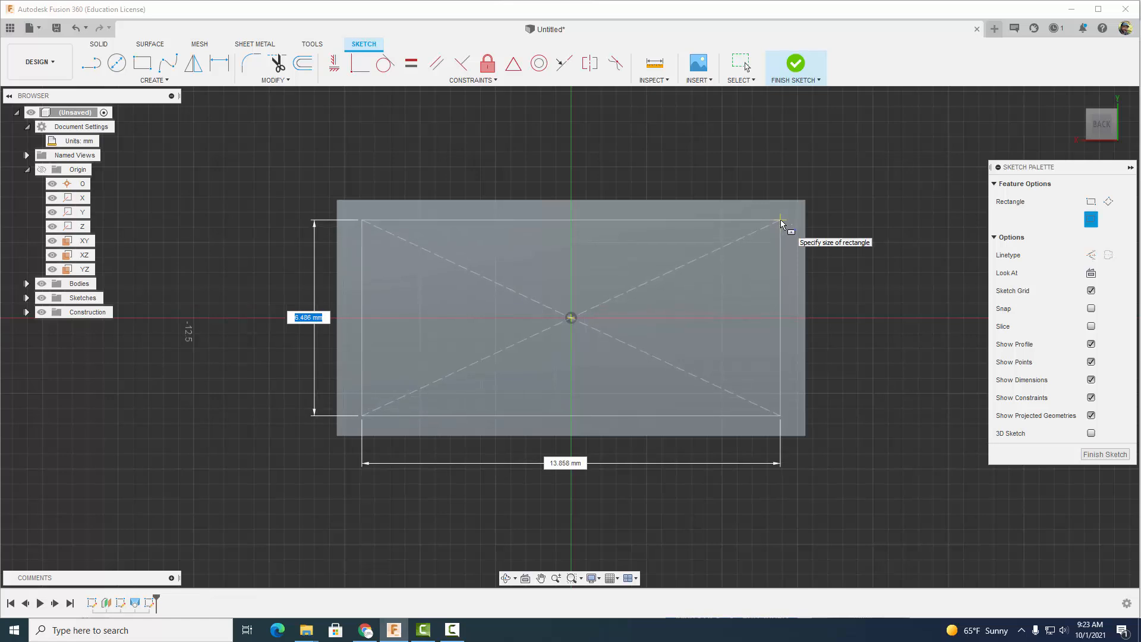
pyautogui.write('5')
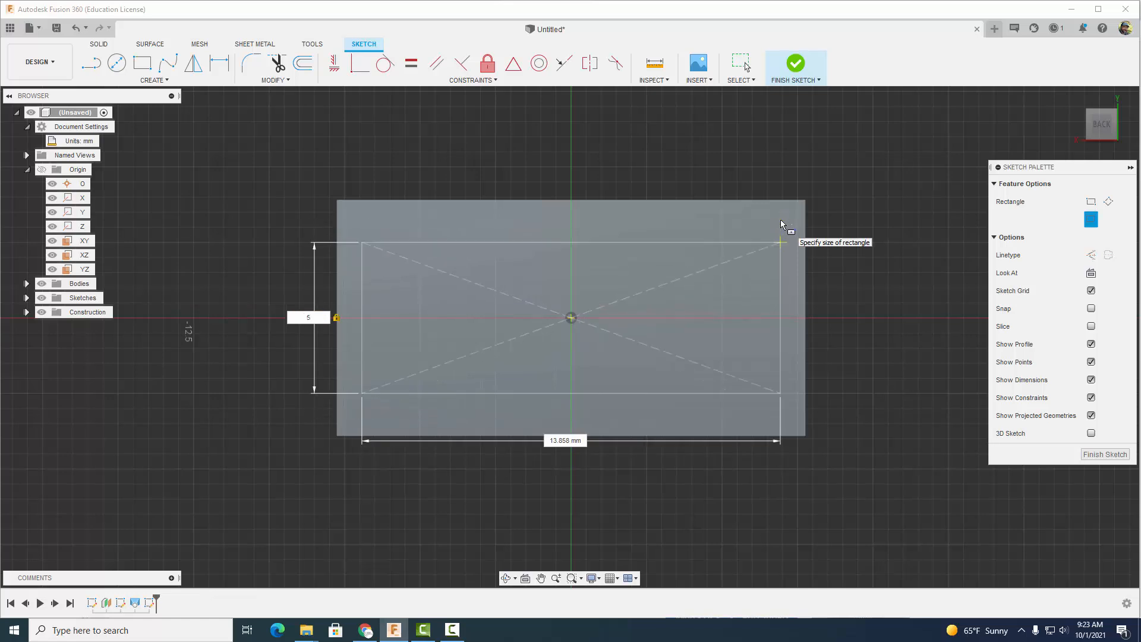
pyautogui.press('Tab')
pyautogui.write('13')
pyautogui.press('Tab')
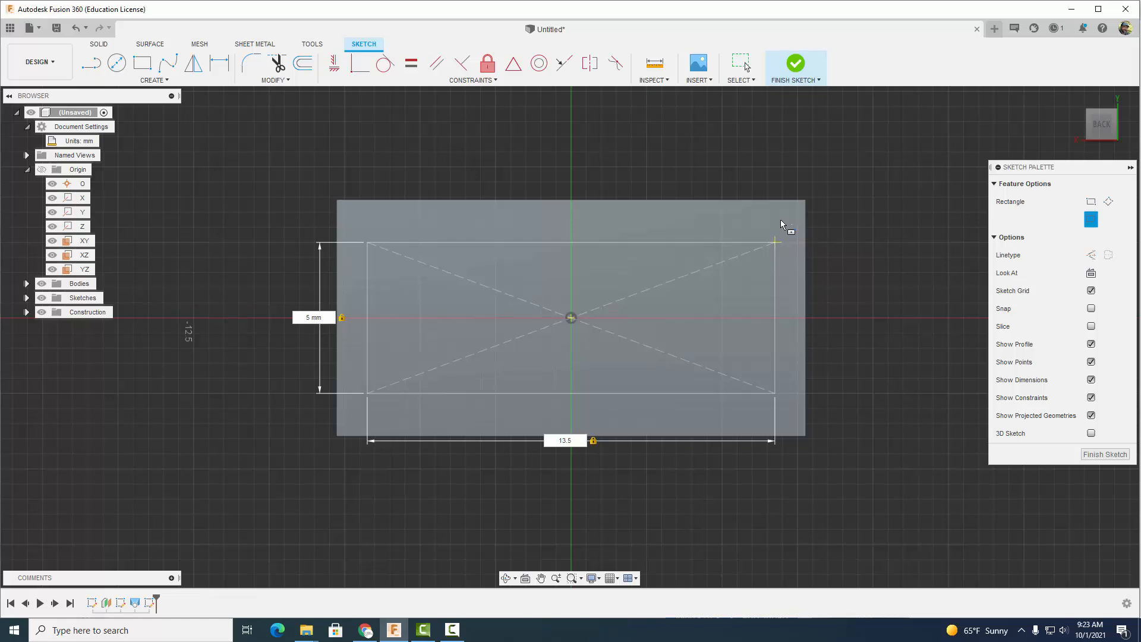
pyautogui.press('Return')
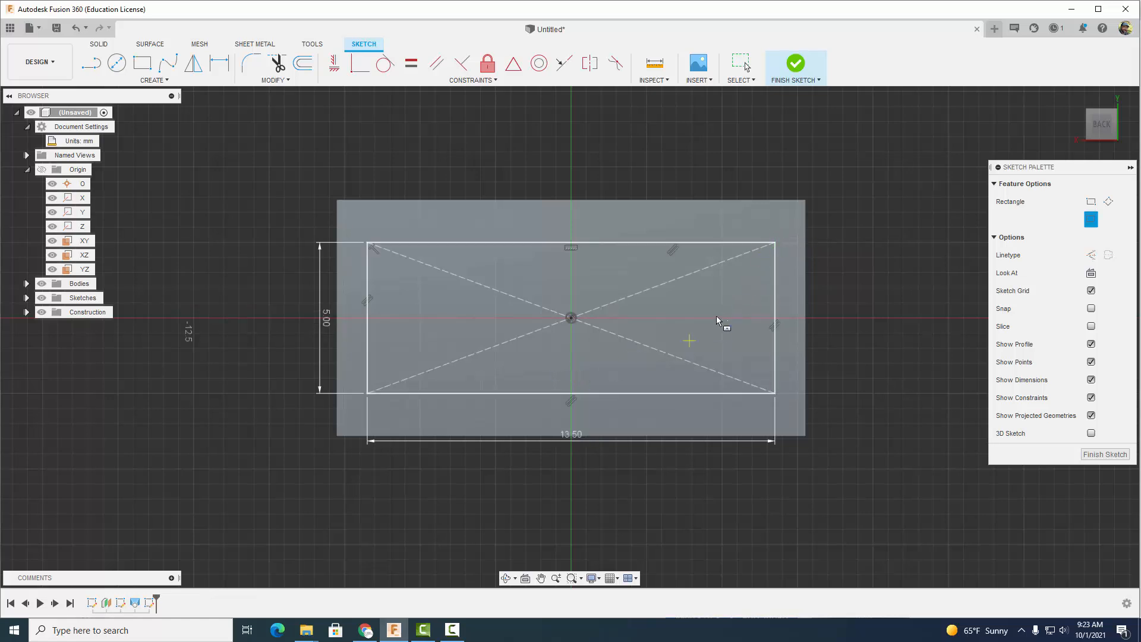
pyautogui.click(797, 64)
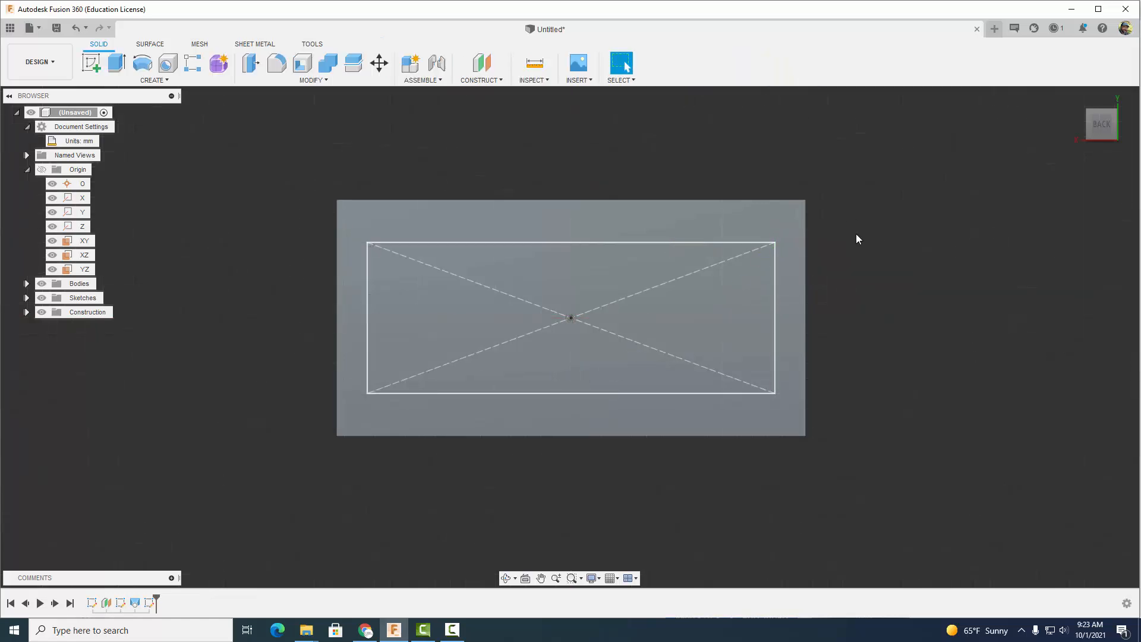
# Step: Create a construction plane offset -1.4 mm from the block's smaller front face, inside the body
pyautogui.scroll(-2, 856, 237)
pyautogui.keyDown('shift'); pyautogui.moveTo(872, 260); pyautogui.dragTo(912, 277, button='middle'); pyautogui.keyUp('shift')
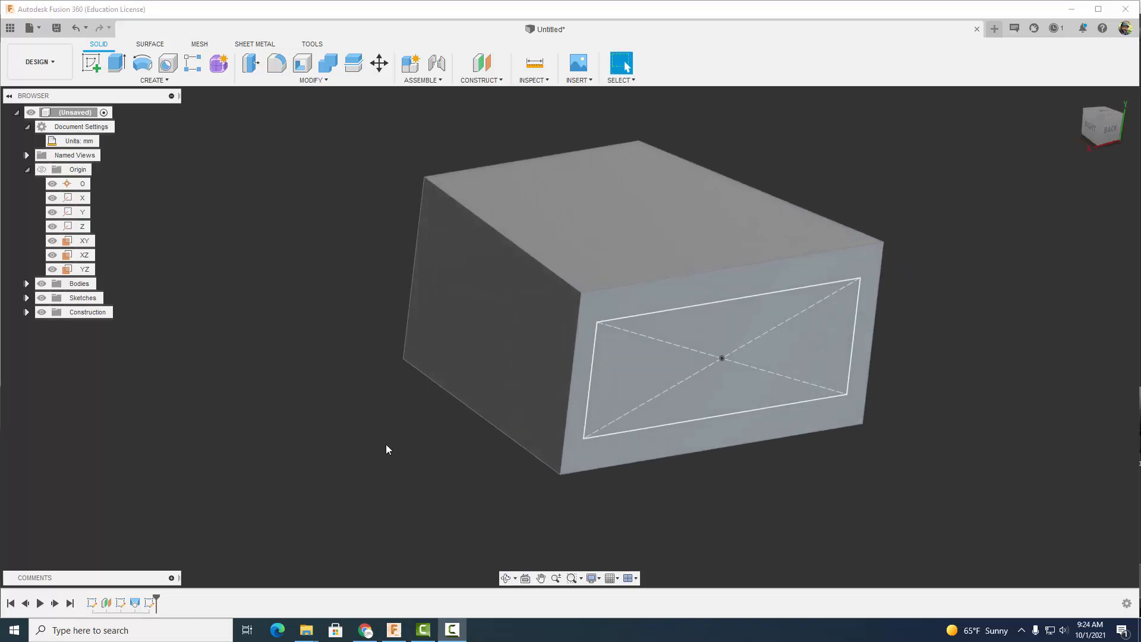
pyautogui.keyDown('shift'); pyautogui.moveTo(385, 440); pyautogui.dragTo(451, 470, button='middle'); pyautogui.keyUp('shift')
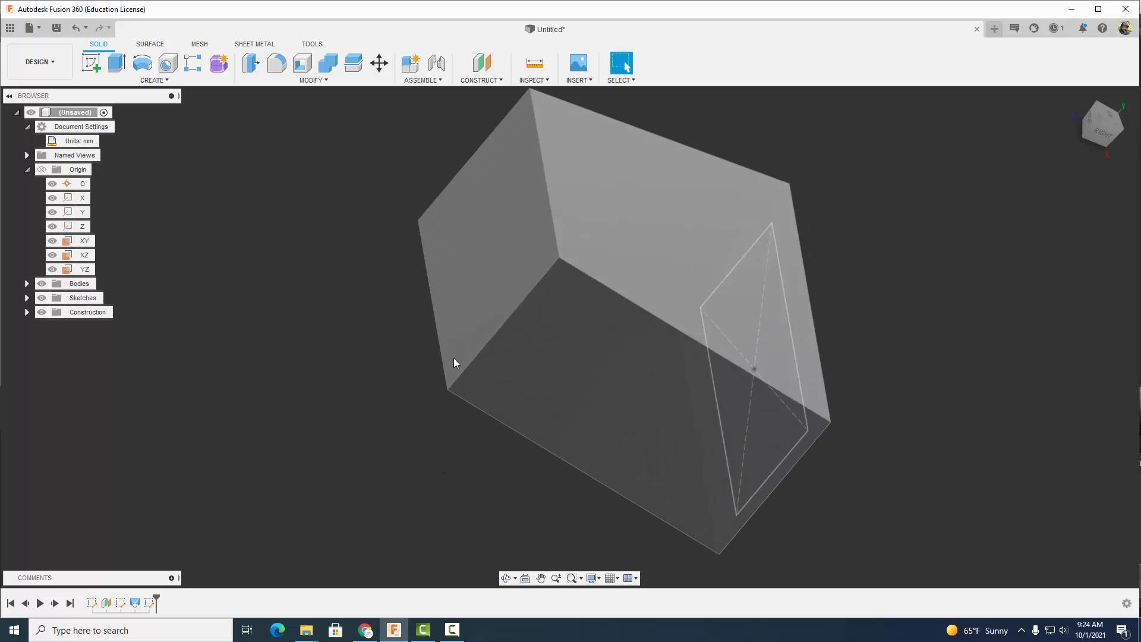
pyautogui.click(472, 294)
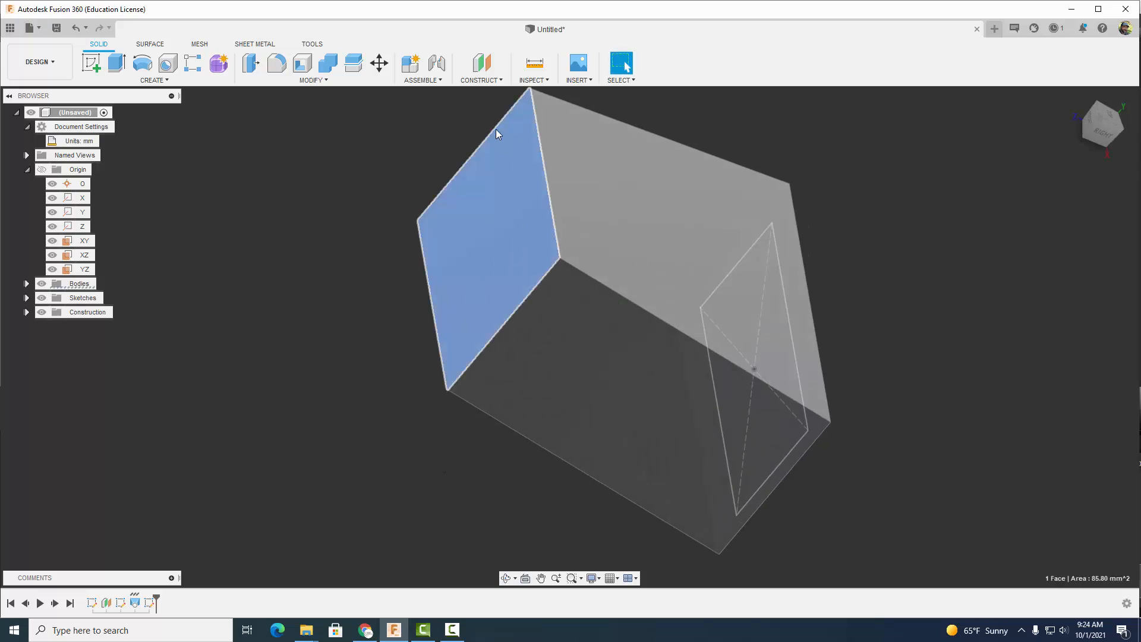
pyautogui.click(491, 82)
pyautogui.click(490, 91)
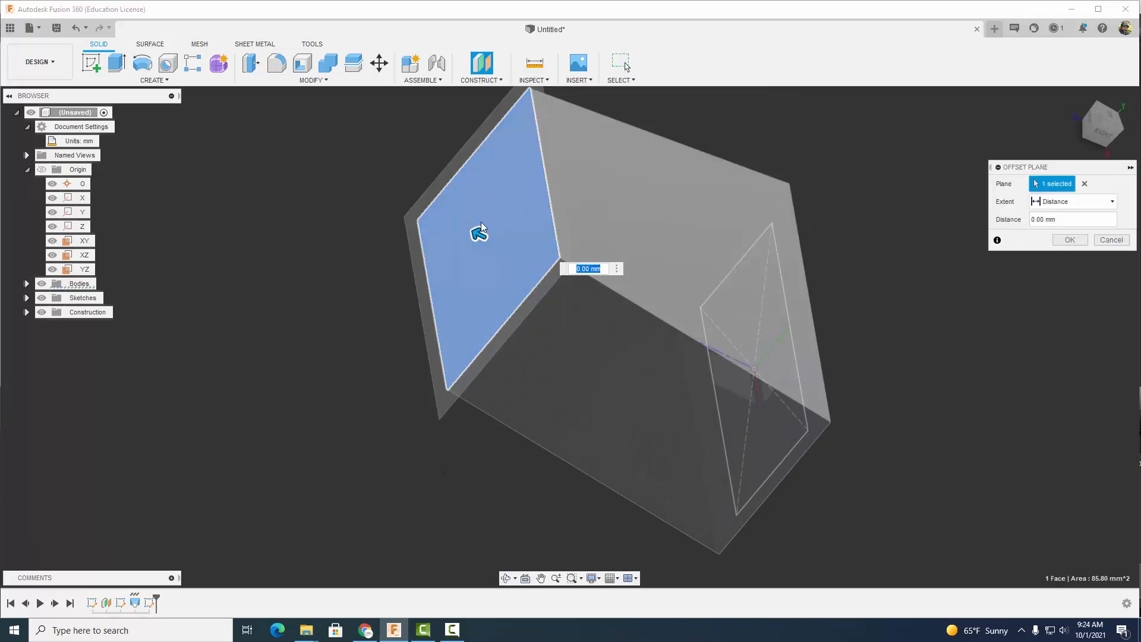
pyautogui.write('-1.')
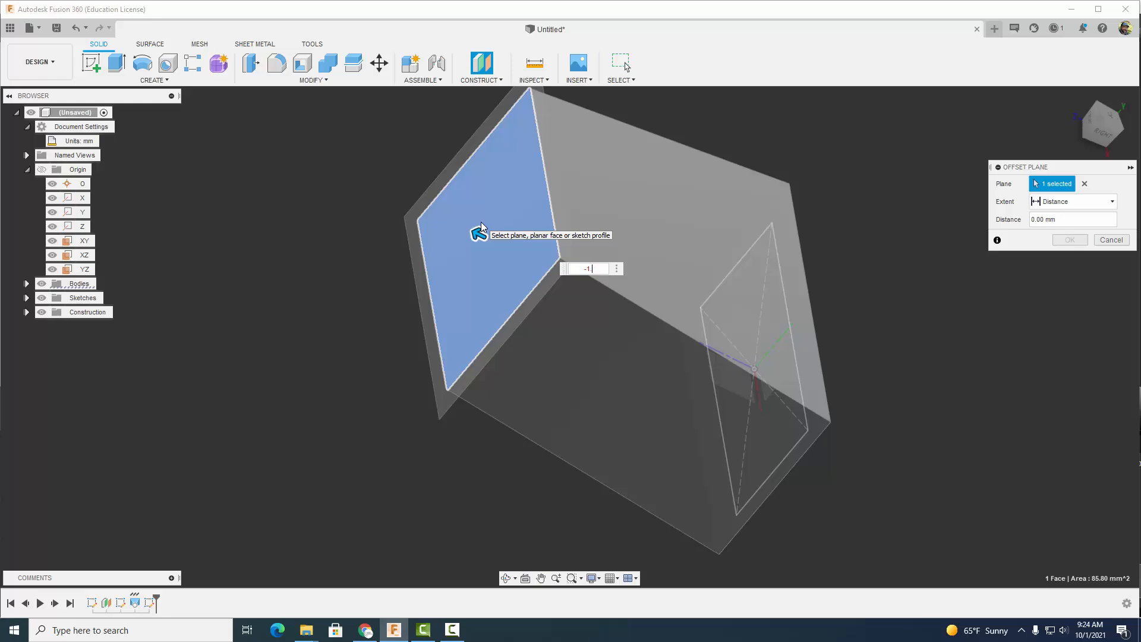
pyautogui.write('4')
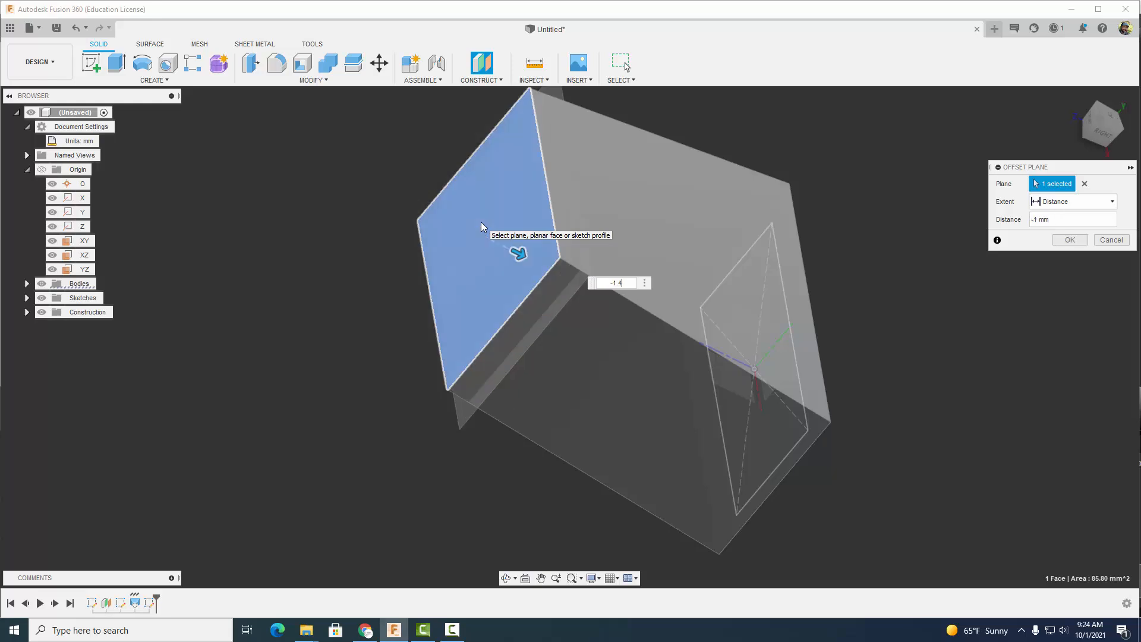
pyautogui.click(1068, 241)
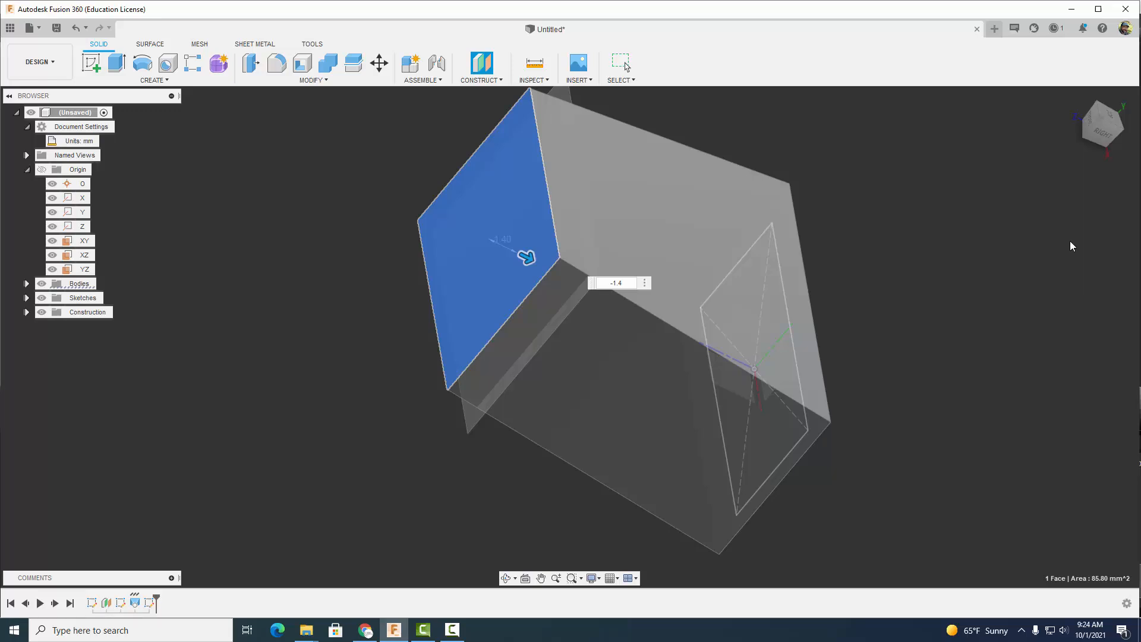
# Step: Start a sketch on the new plane inside the block and briefly slice the body there to check its cross-section
pyautogui.keyDown('shift'); pyautogui.moveTo(959, 355); pyautogui.dragTo(907, 309, button='middle'); pyautogui.keyUp('shift')
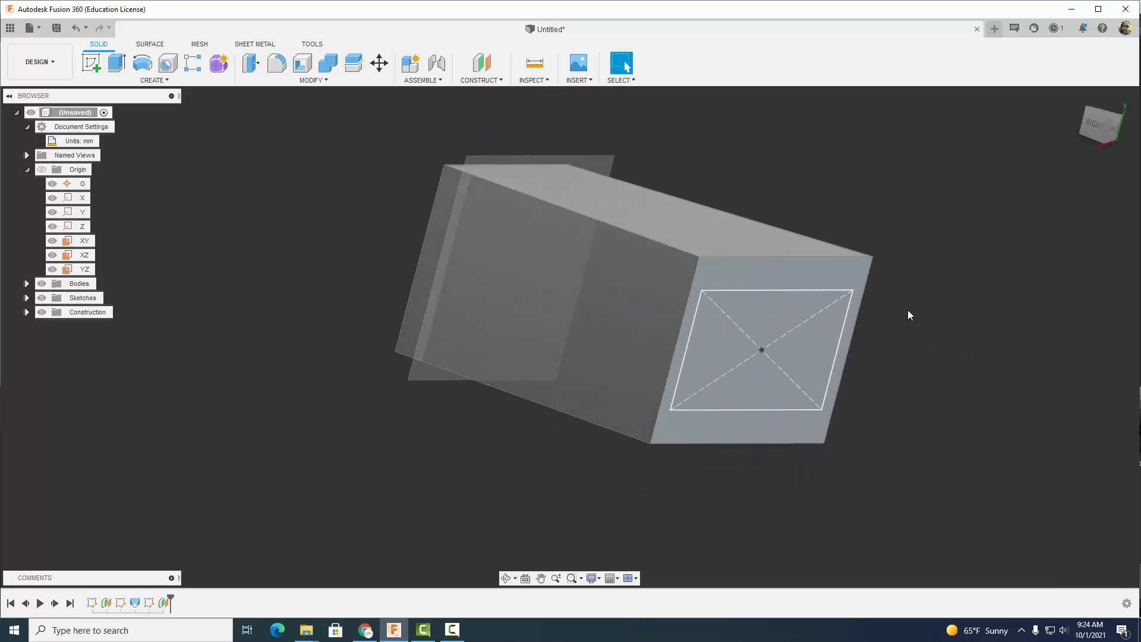
pyautogui.click(602, 162)
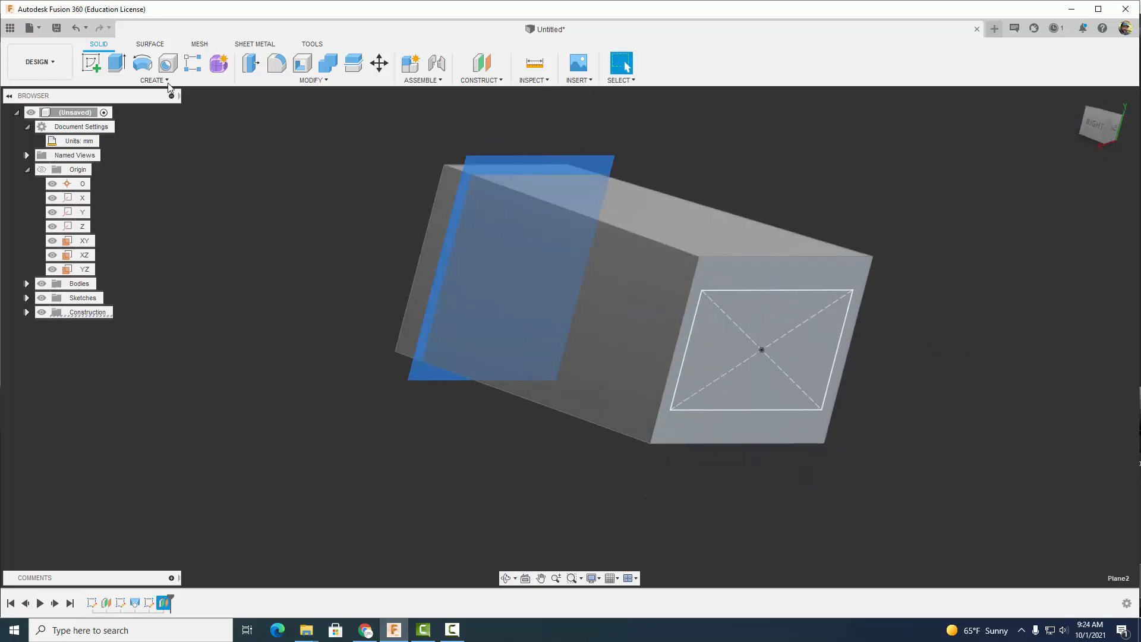
pyautogui.click(91, 64)
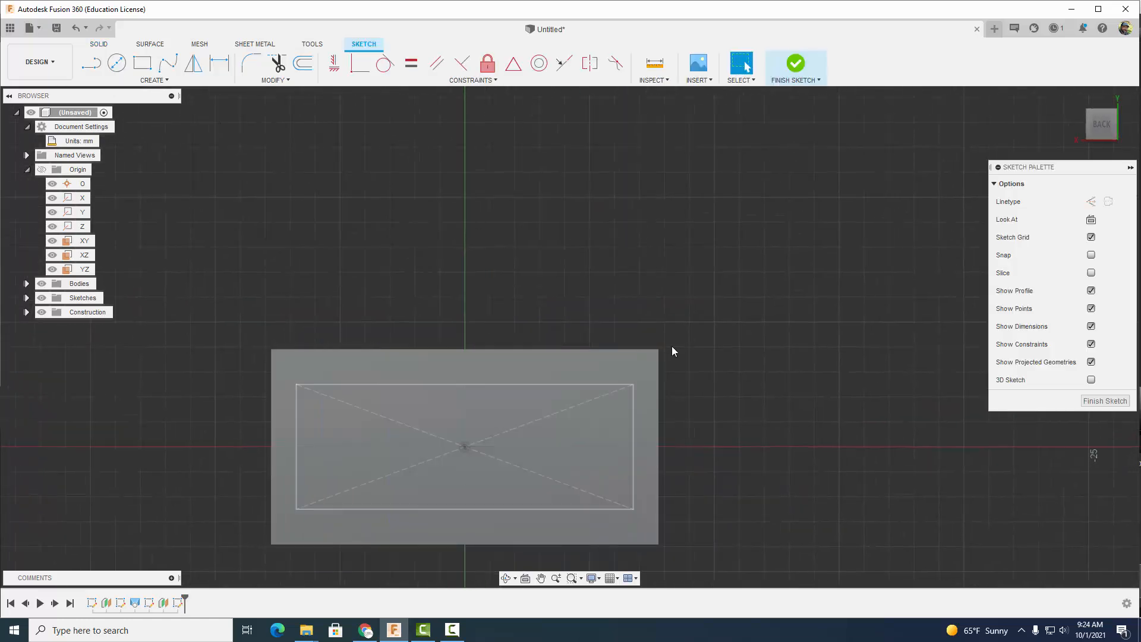
pyautogui.click(1091, 273)
pyautogui.scroll(2, 783, 305)
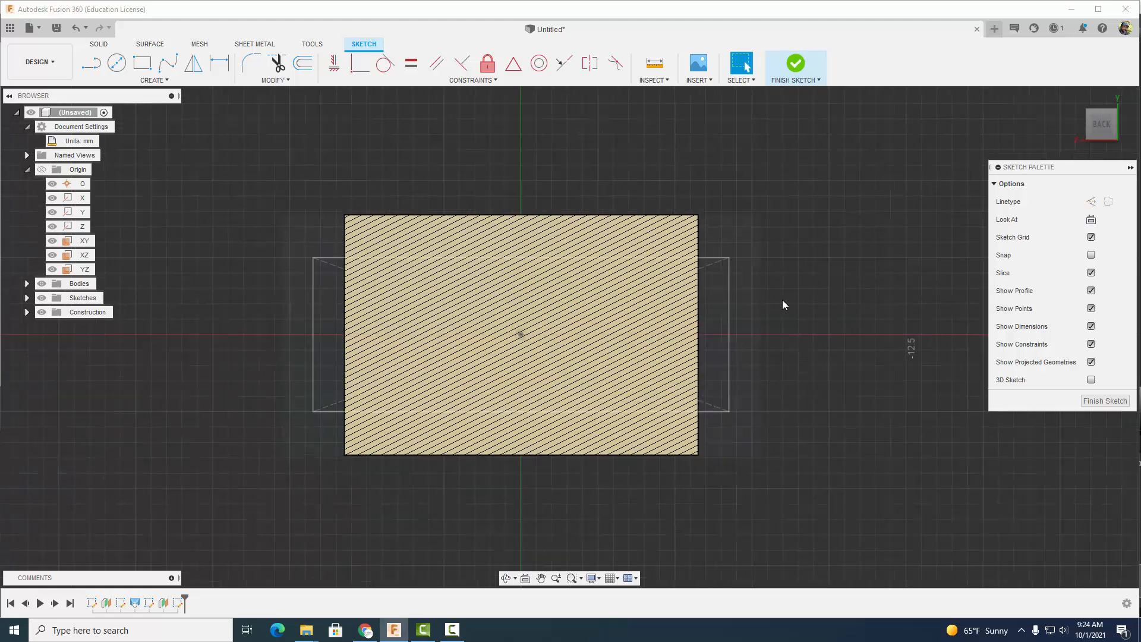
pyautogui.click(1090, 272)
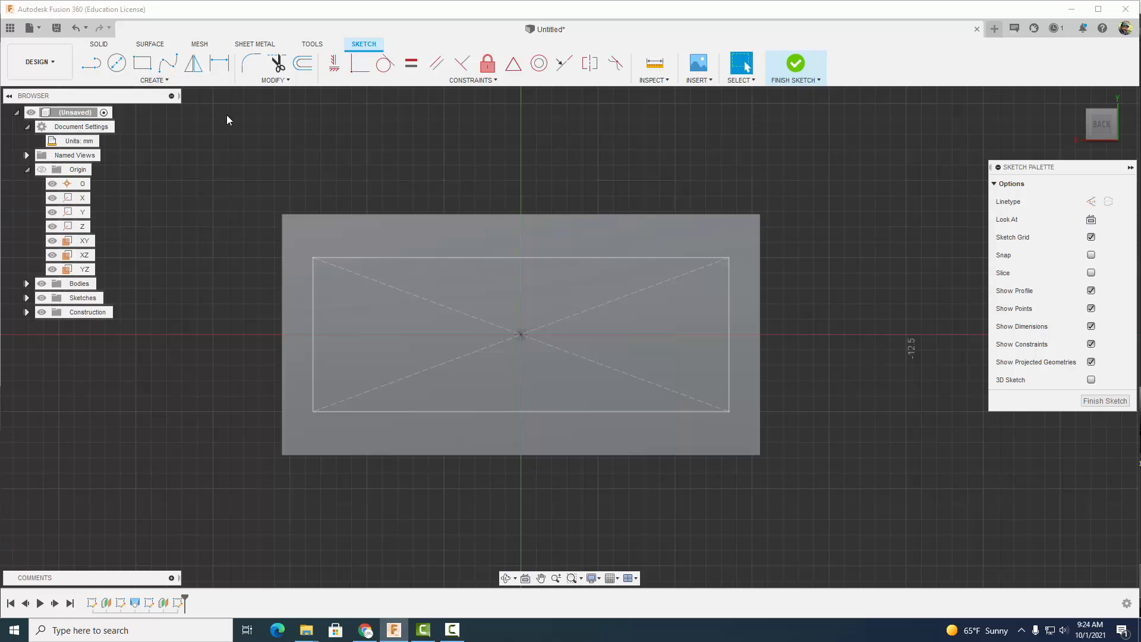
# Step: From the front view, draw a center rectangle at the origin, 5 mm high and 8.73 mm wide, and finish the sketch
pyautogui.keyDown('shift'); pyautogui.moveTo(355, 137); pyautogui.dragTo(414, 183, button='middle'); pyautogui.keyUp('shift')
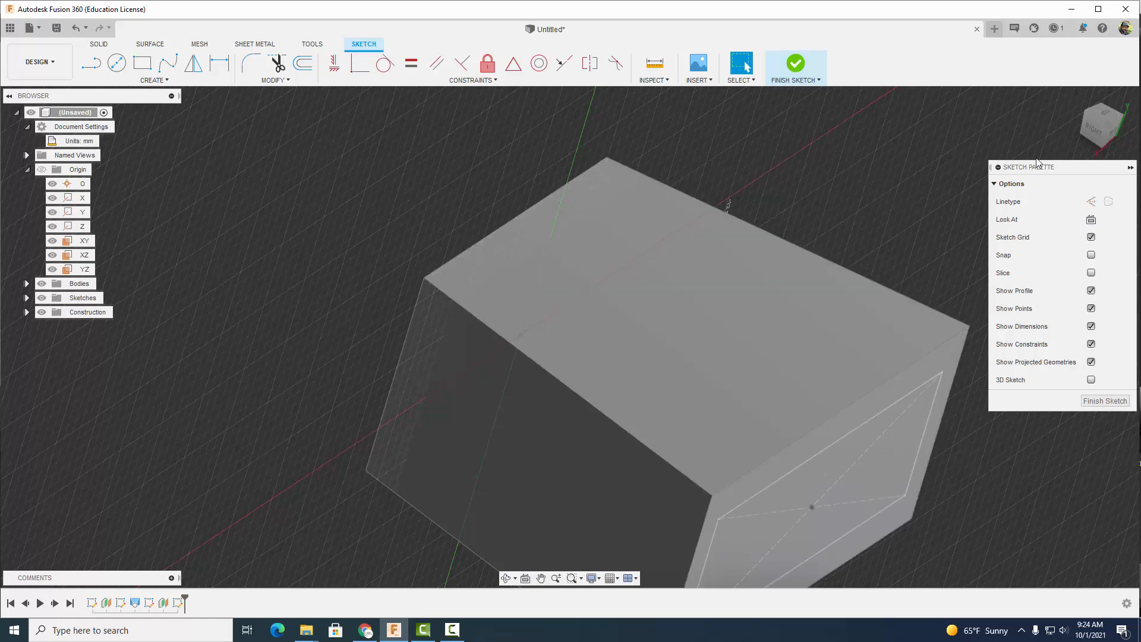
pyautogui.click(1088, 132)
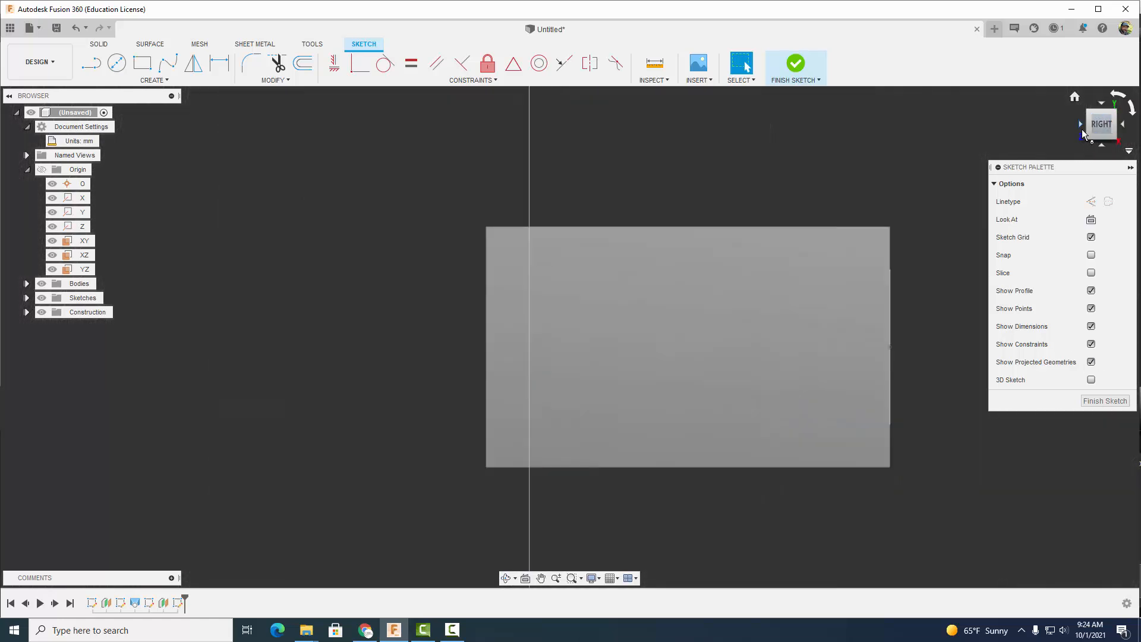
pyautogui.click(1080, 125)
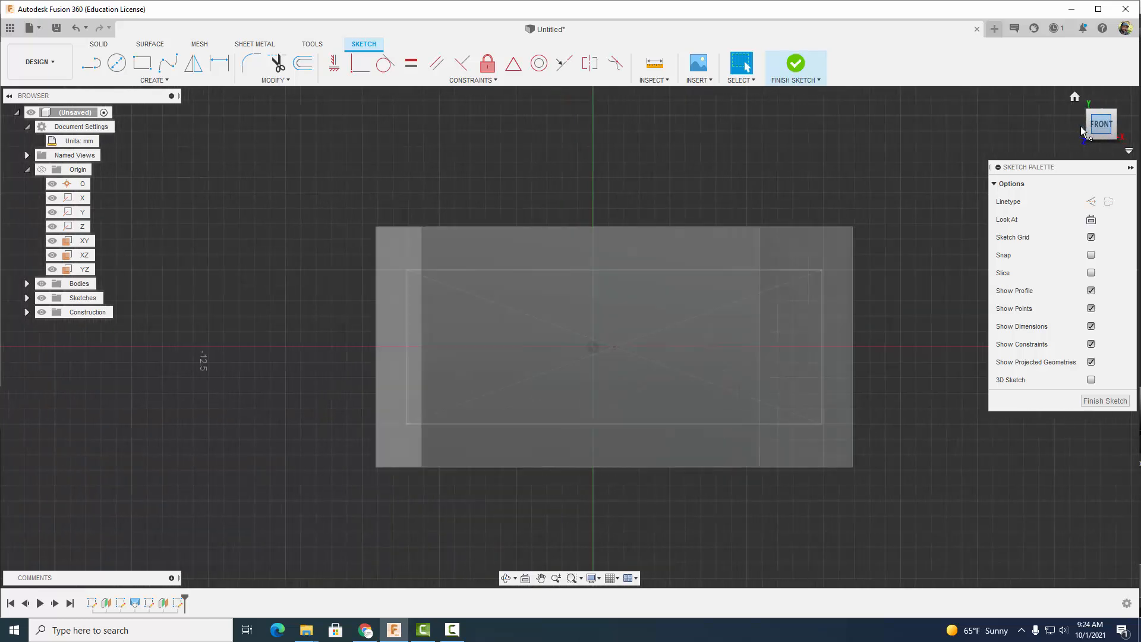
pyautogui.click(154, 80)
pyautogui.moveTo(163, 106)
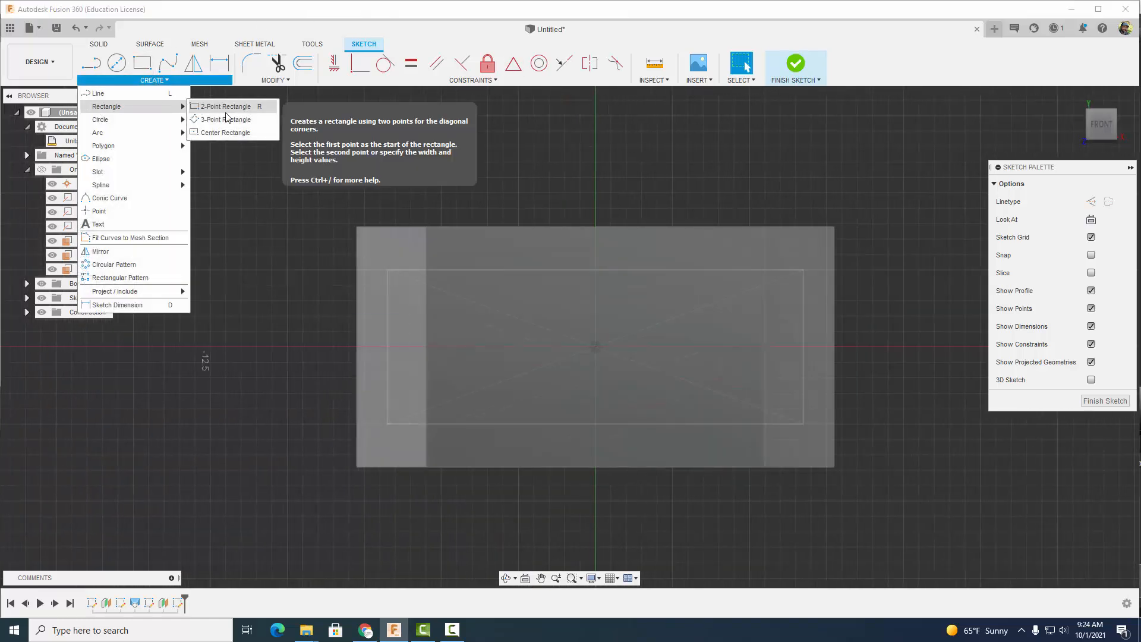
pyautogui.click(226, 120)
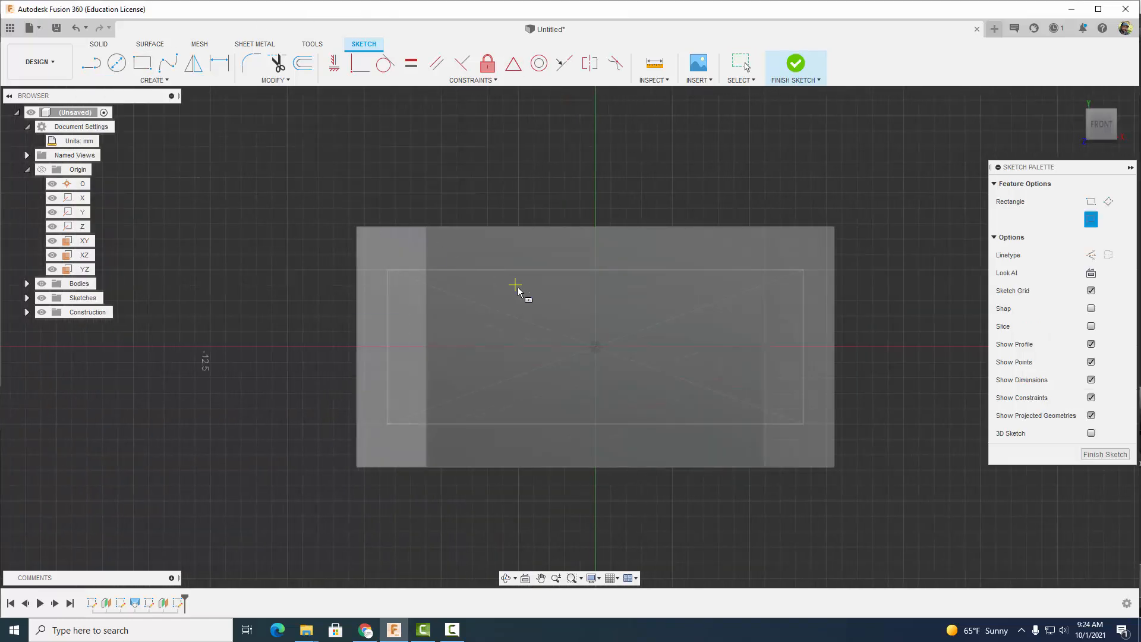
pyautogui.click(596, 349)
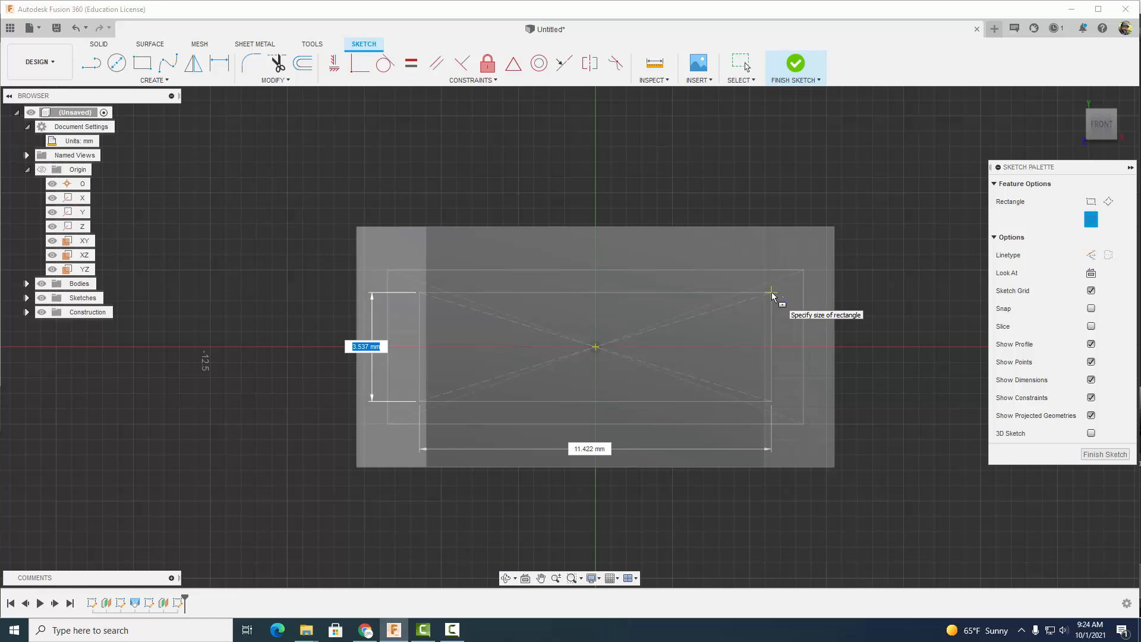
pyautogui.write('5')
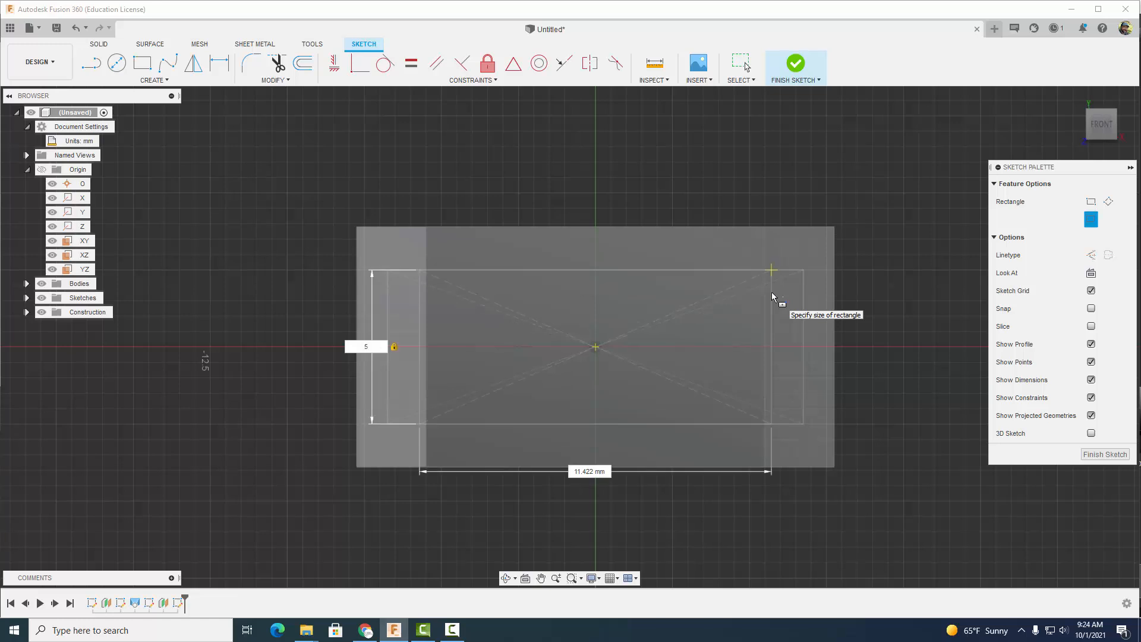
pyautogui.press('Tab')
pyautogui.write('8')
pyautogui.press('Tab')
pyautogui.press('Return')
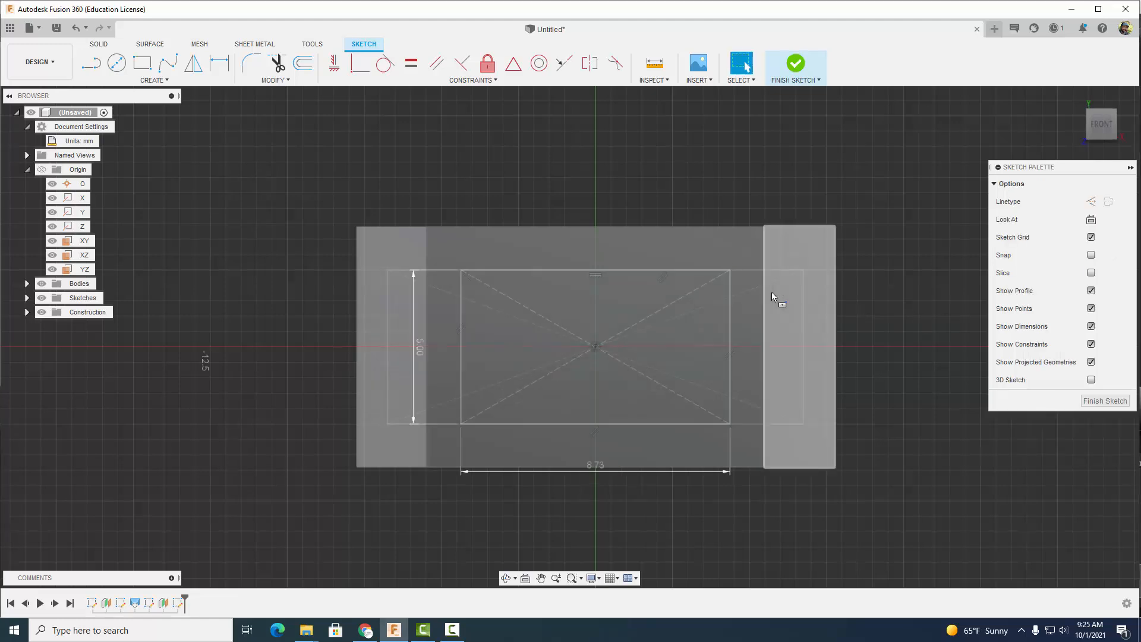
pyautogui.click(799, 78)
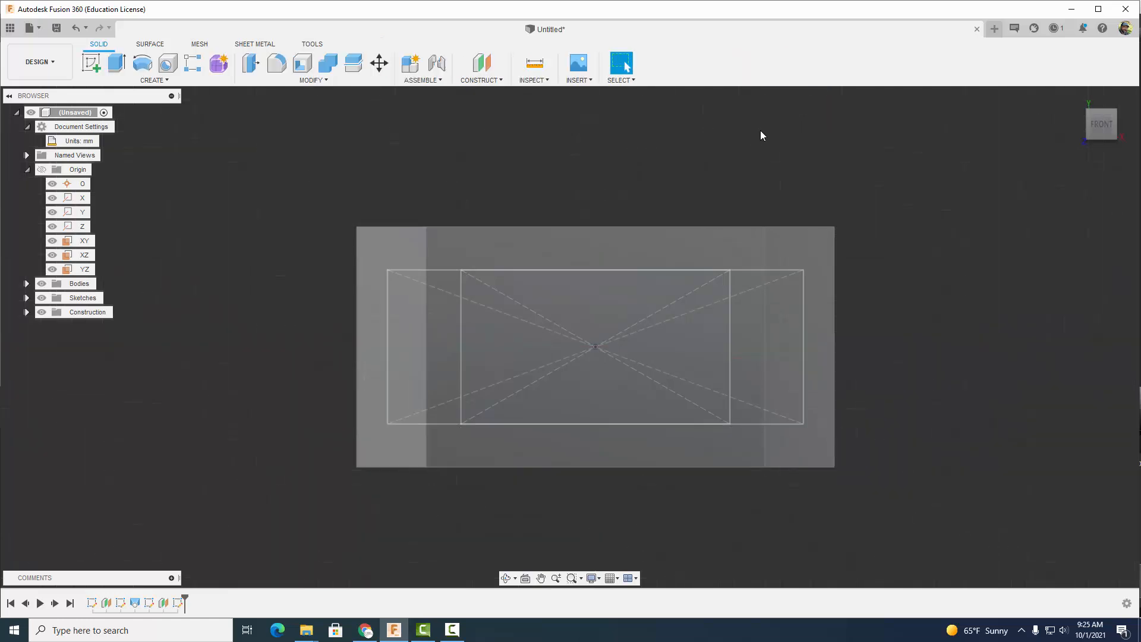
# Step: Start a loft using the 13.5 mm wide rectangle on the block's back face as the first profile
pyautogui.keyDown('shift'); pyautogui.moveTo(792, 173); pyautogui.dragTo(627, 182, button='middle'); pyautogui.keyUp('shift')
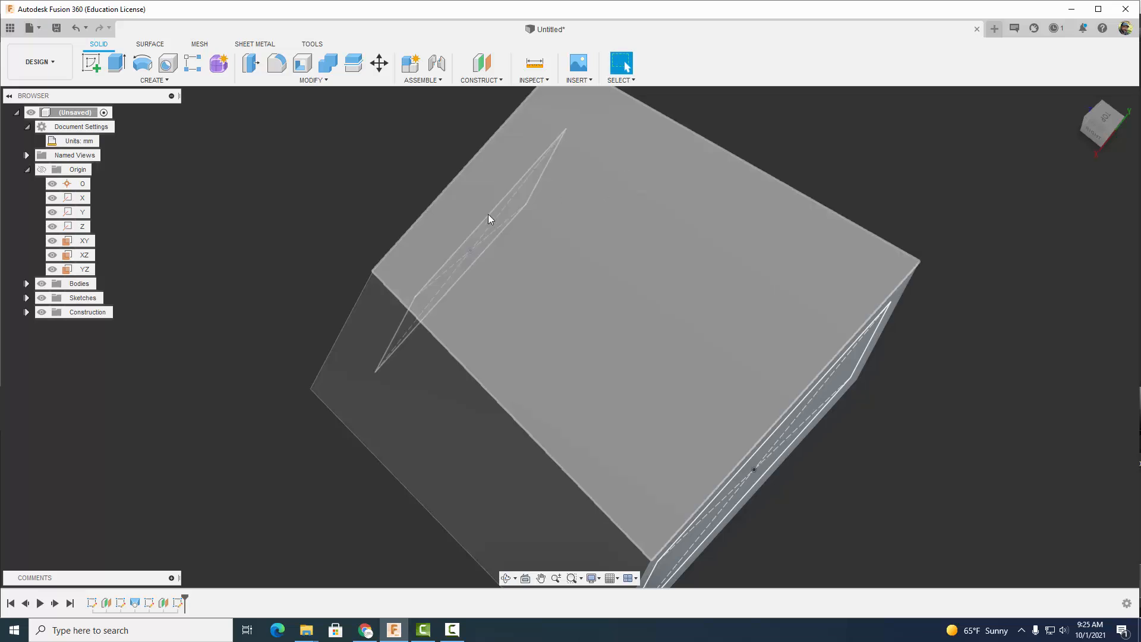
pyautogui.scroll(-2, 969, 412)
pyautogui.keyDown('shift'); pyautogui.moveTo(968, 414); pyautogui.dragTo(955, 406, button='middle'); pyautogui.keyUp('shift')
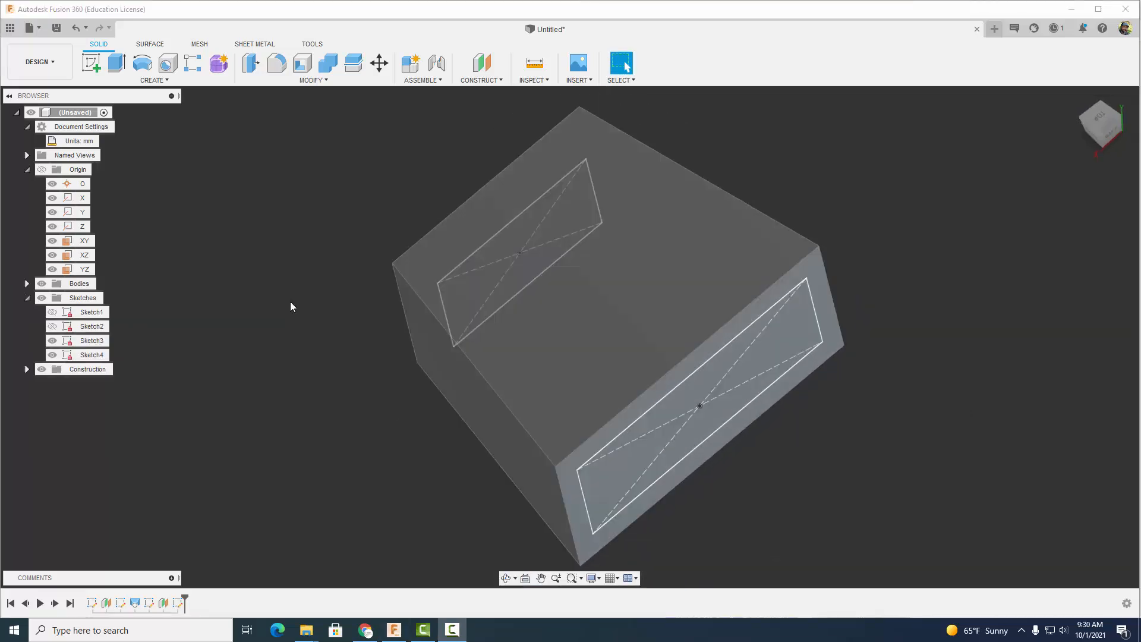
pyautogui.click(153, 83)
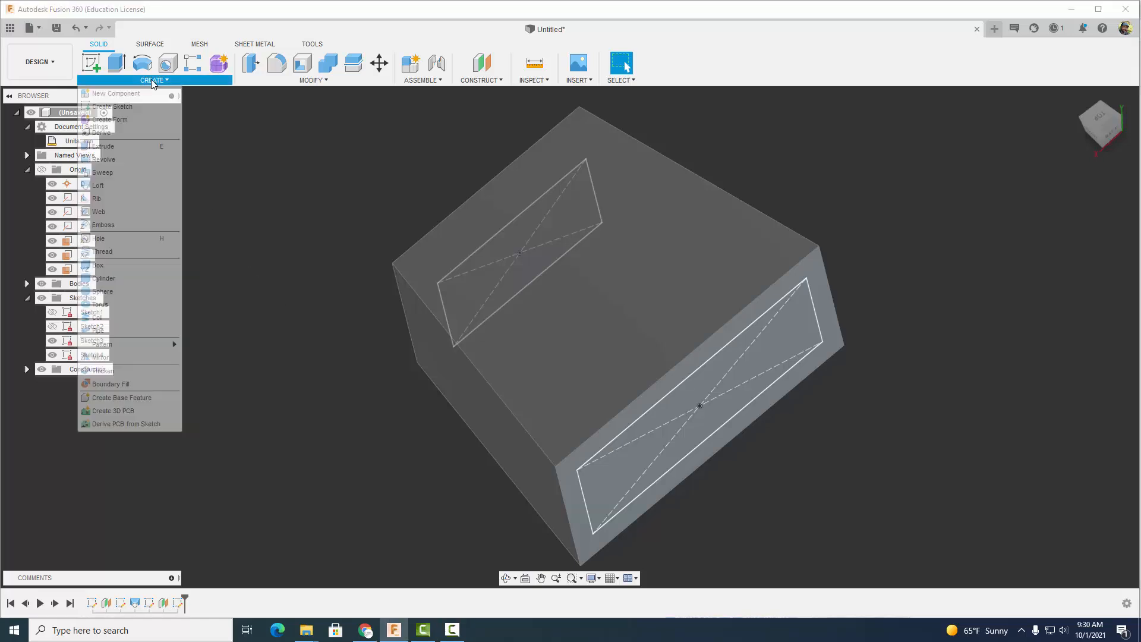
pyautogui.click(109, 185)
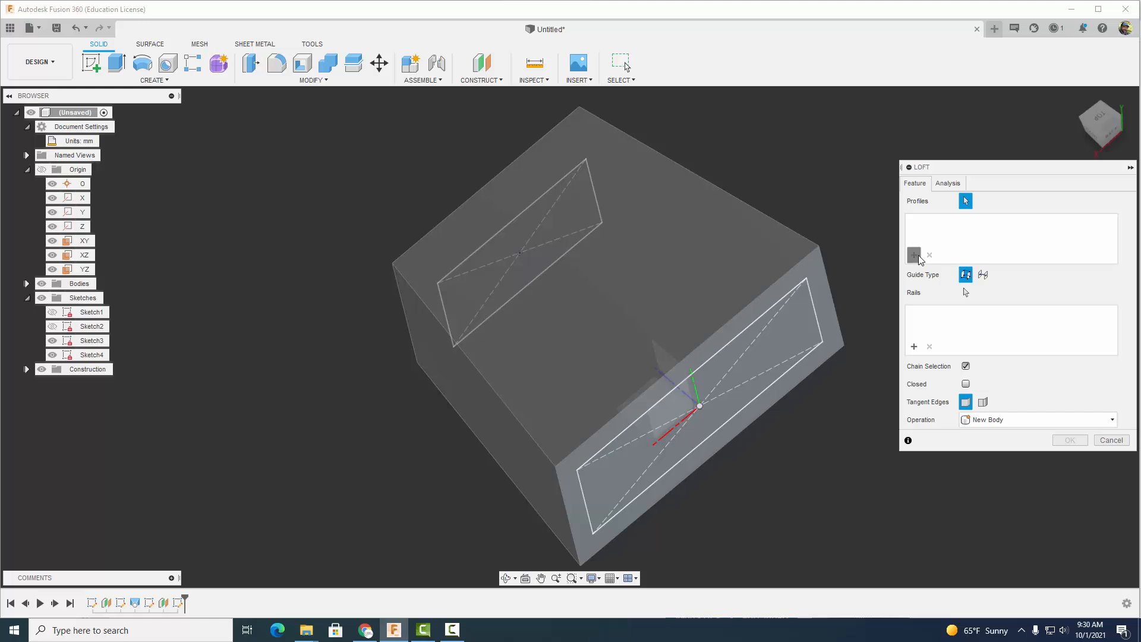
pyautogui.click(802, 349)
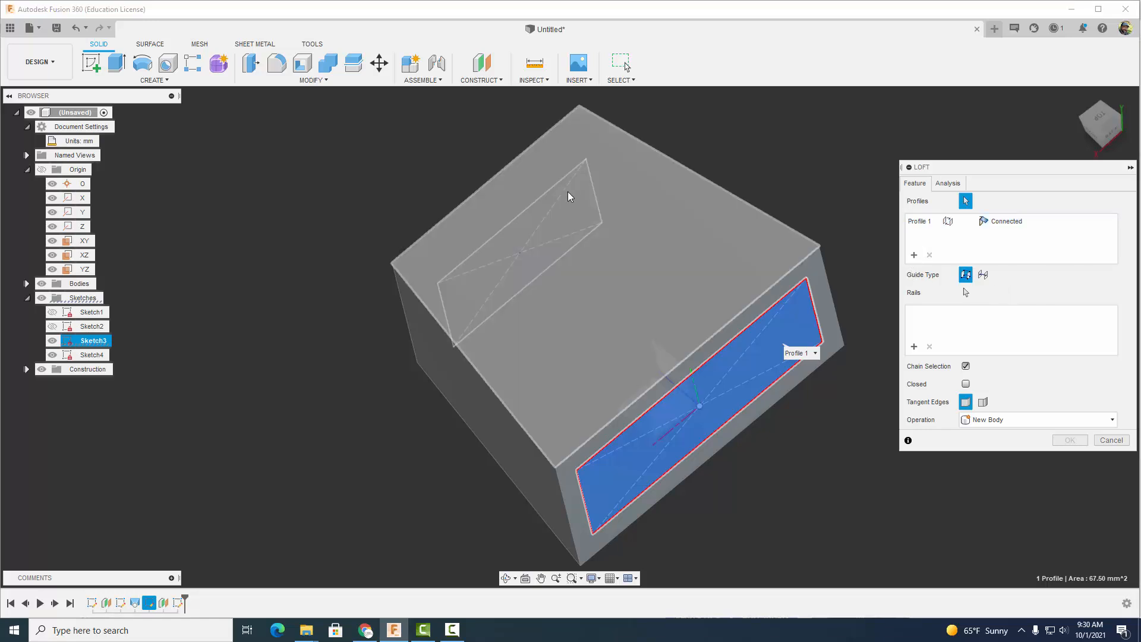
# Step: Add the inner plane's rectangle as the loft's second profile and remove the mistakenly picked front face from the profiles
pyautogui.keyDown('shift'); pyautogui.moveTo(355, 349); pyautogui.dragTo(506, 319, button='middle'); pyautogui.keyUp('shift')
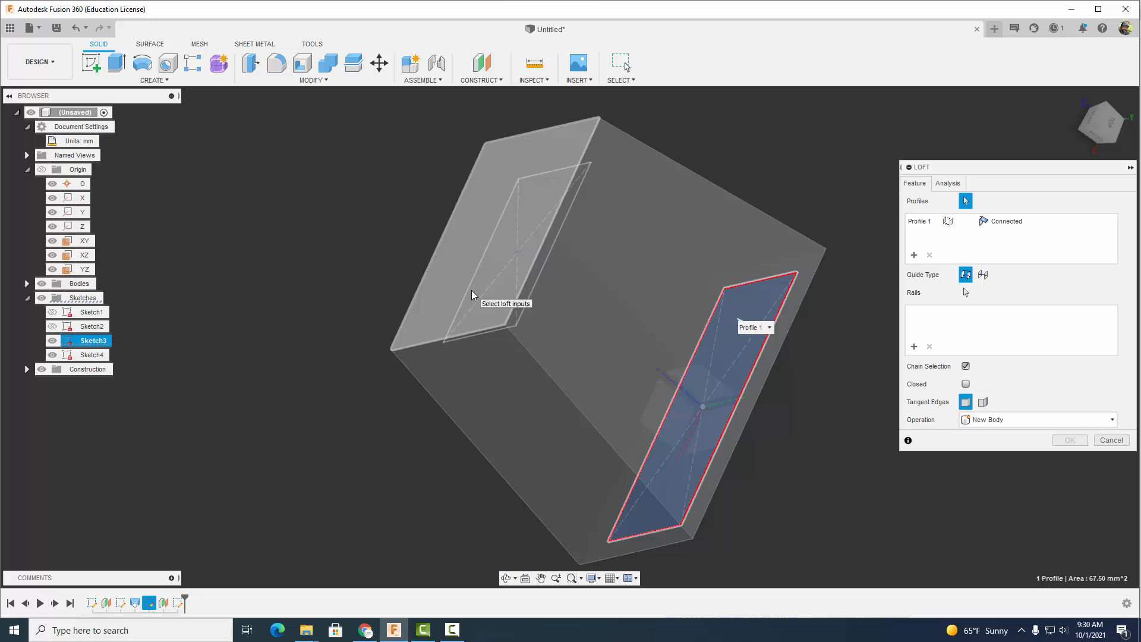
pyautogui.click(473, 295)
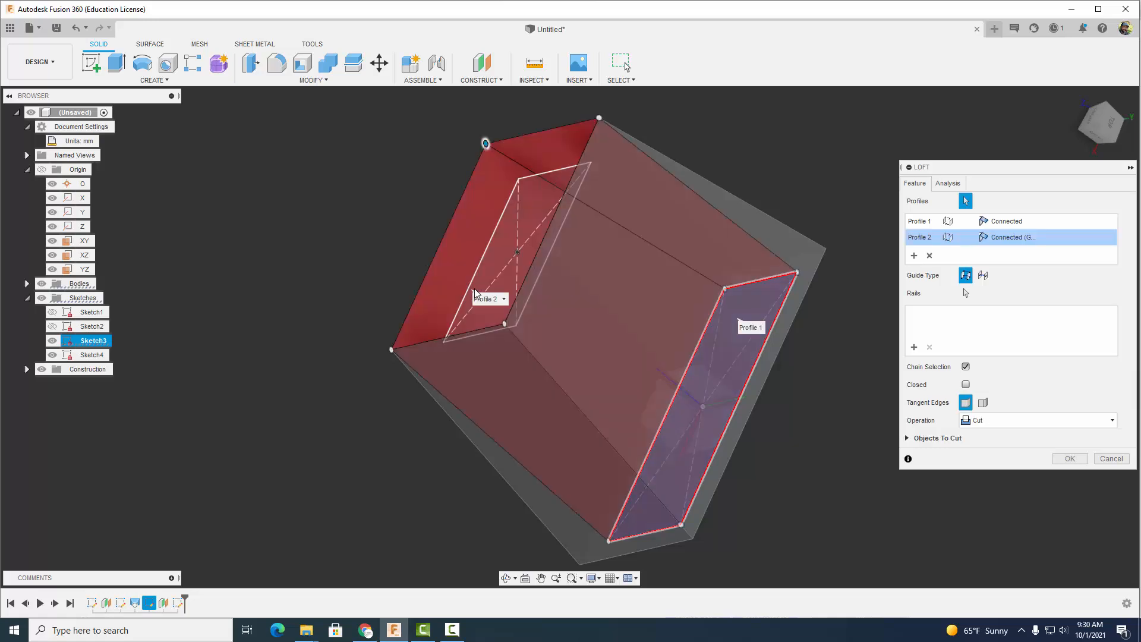
pyautogui.click(497, 277)
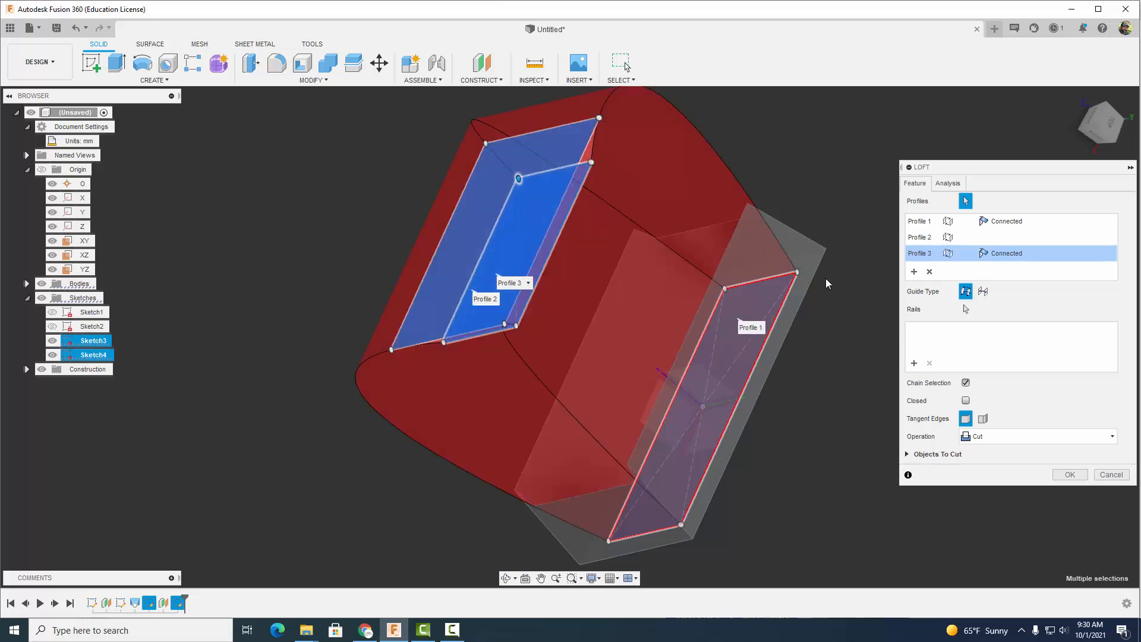
pyautogui.click(929, 241)
pyautogui.click(929, 273)
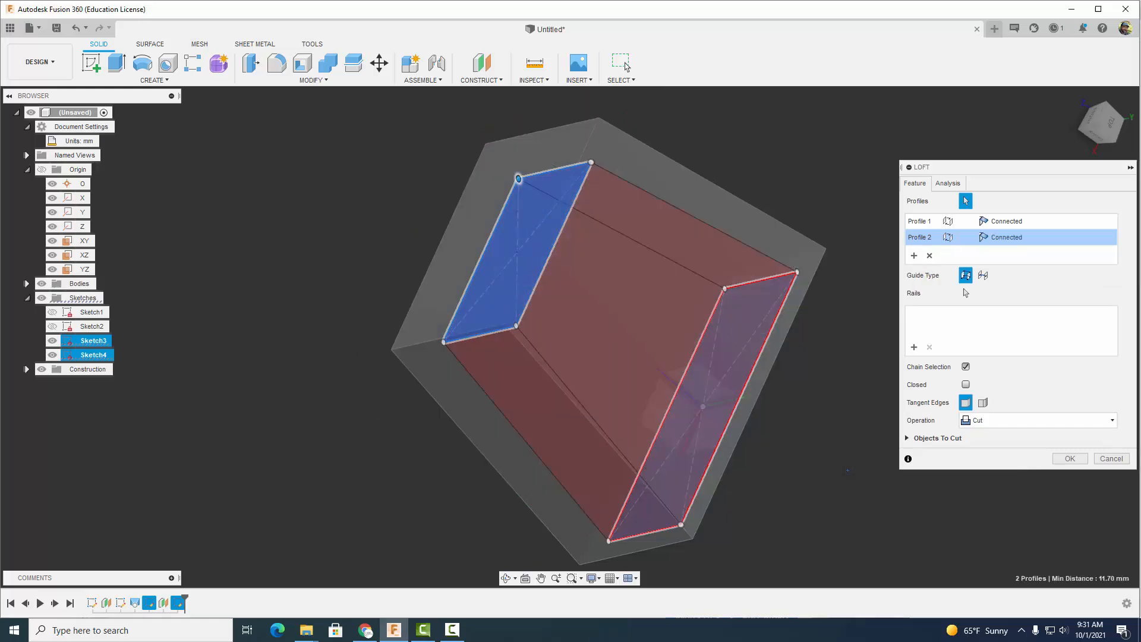
# Step: Set the loft operation to Cut and complete it to hollow the block from its back face
pyautogui.keyDown('shift'); pyautogui.moveTo(850, 478); pyautogui.dragTo(814, 426, button='middle'); pyautogui.keyUp('shift')
pyautogui.click(981, 421)
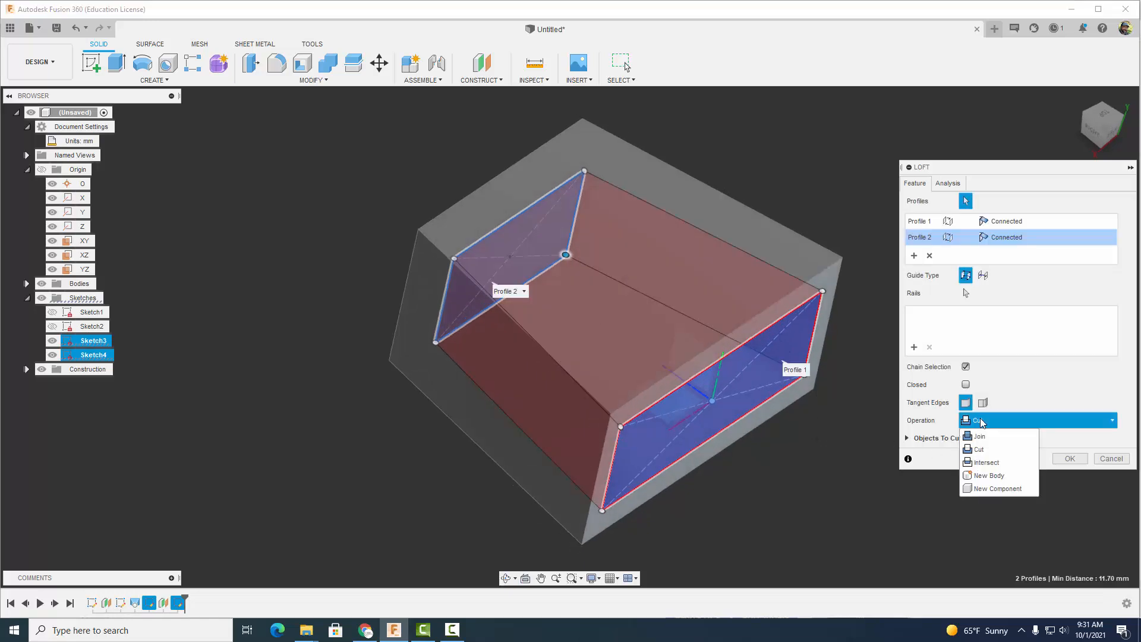
pyautogui.click(980, 450)
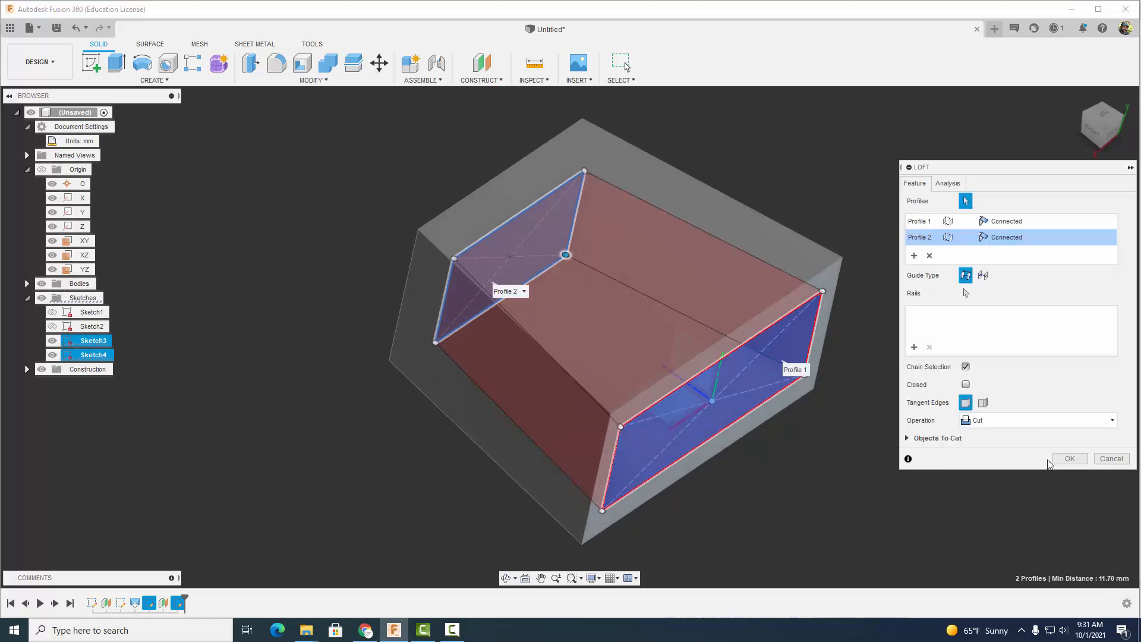
pyautogui.click(1070, 460)
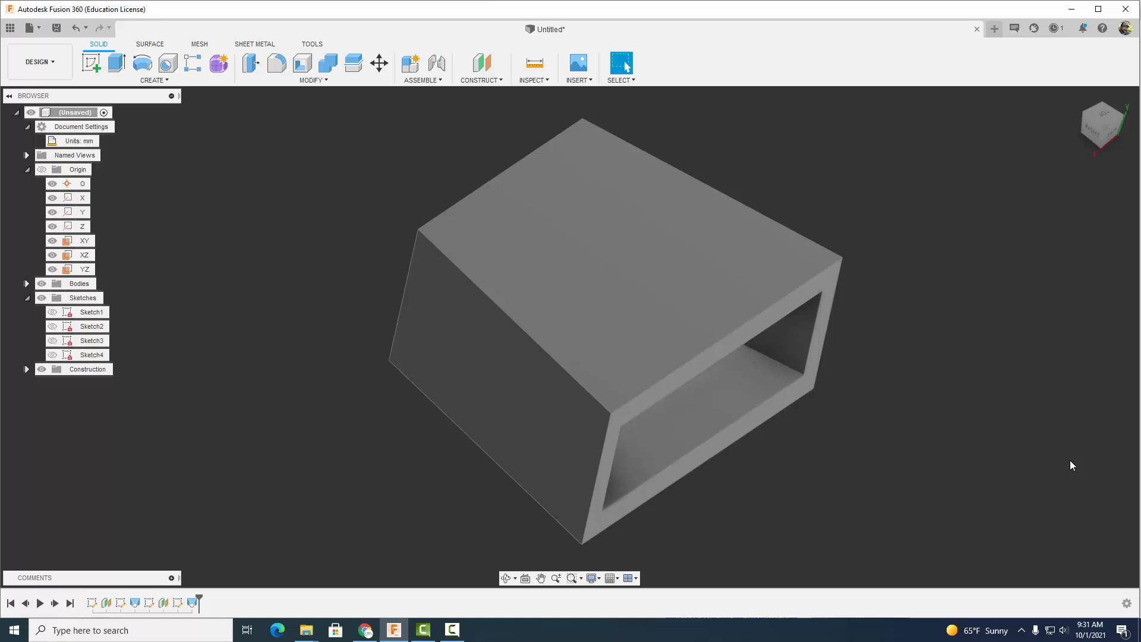
# Step: Sketch a 4.8 mm diameter circle centered on the origin on the block's smaller front face and finish the sketch
pyautogui.keyDown('shift'); pyautogui.moveTo(251, 326); pyautogui.dragTo(506, 269, button='middle'); pyautogui.keyUp('shift')
pyautogui.click(506, 270)
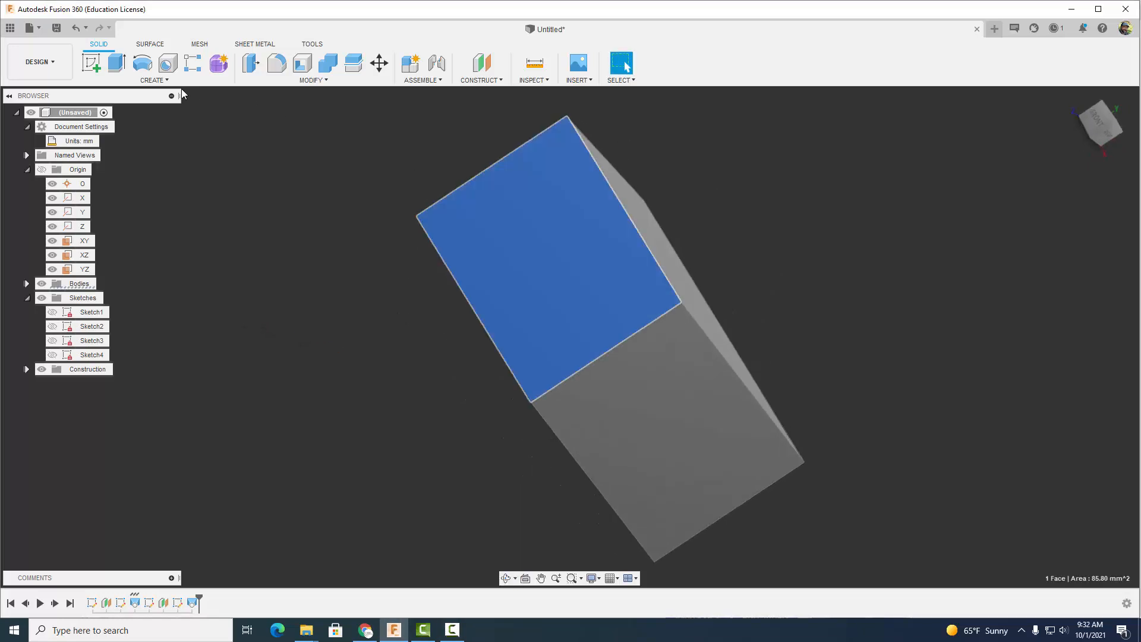
pyautogui.click(91, 62)
pyautogui.click(117, 62)
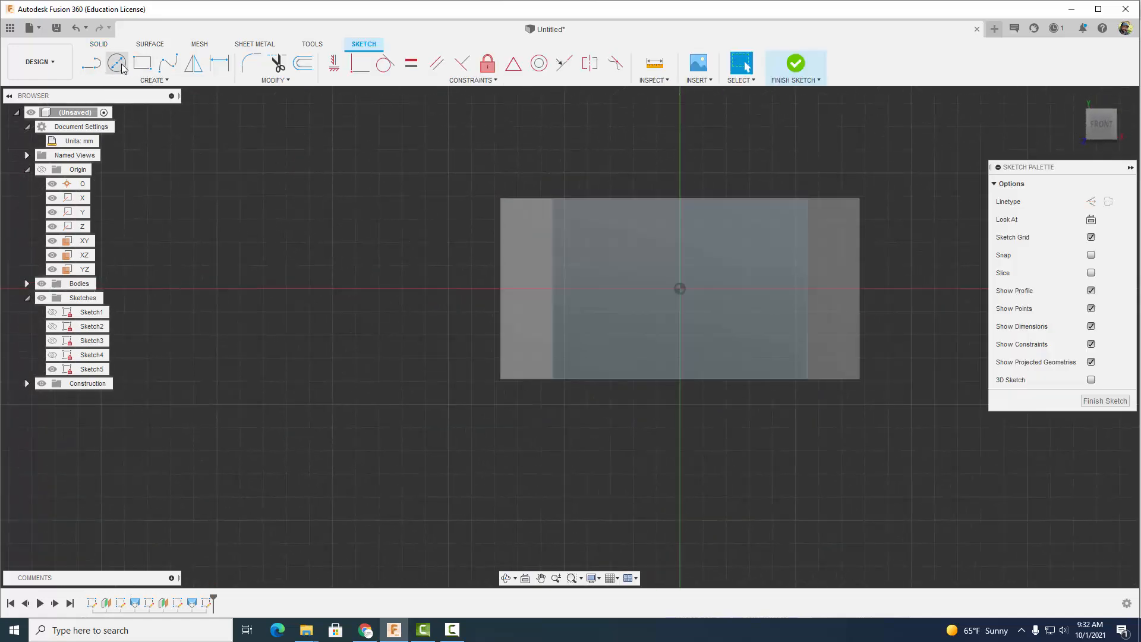
pyautogui.click(681, 289)
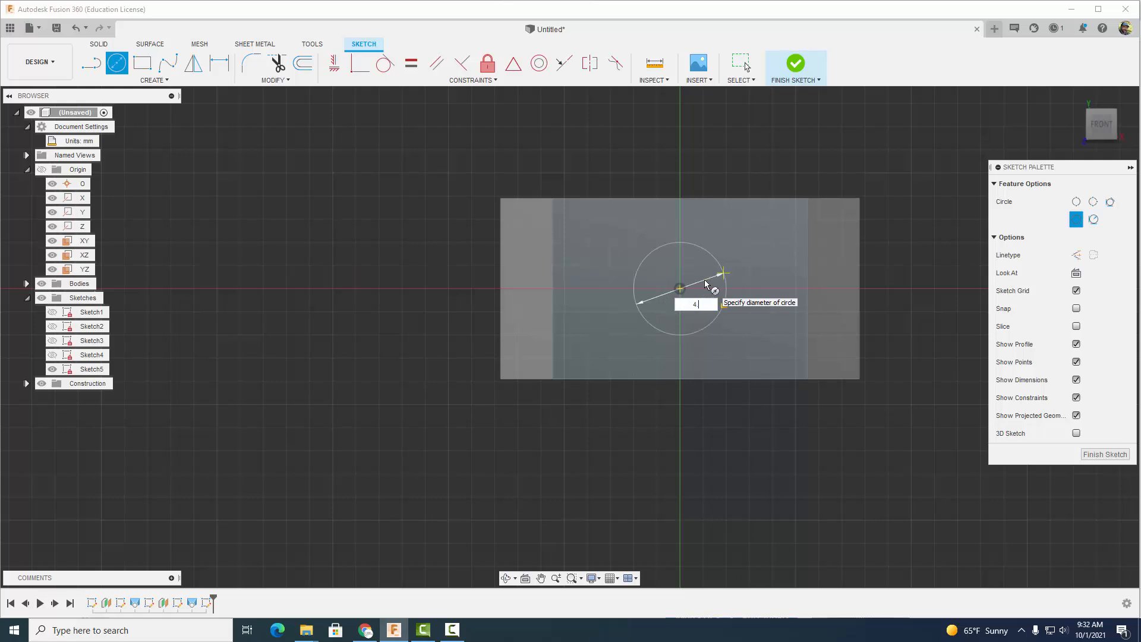
pyautogui.write('.8')
pyautogui.press('Return')
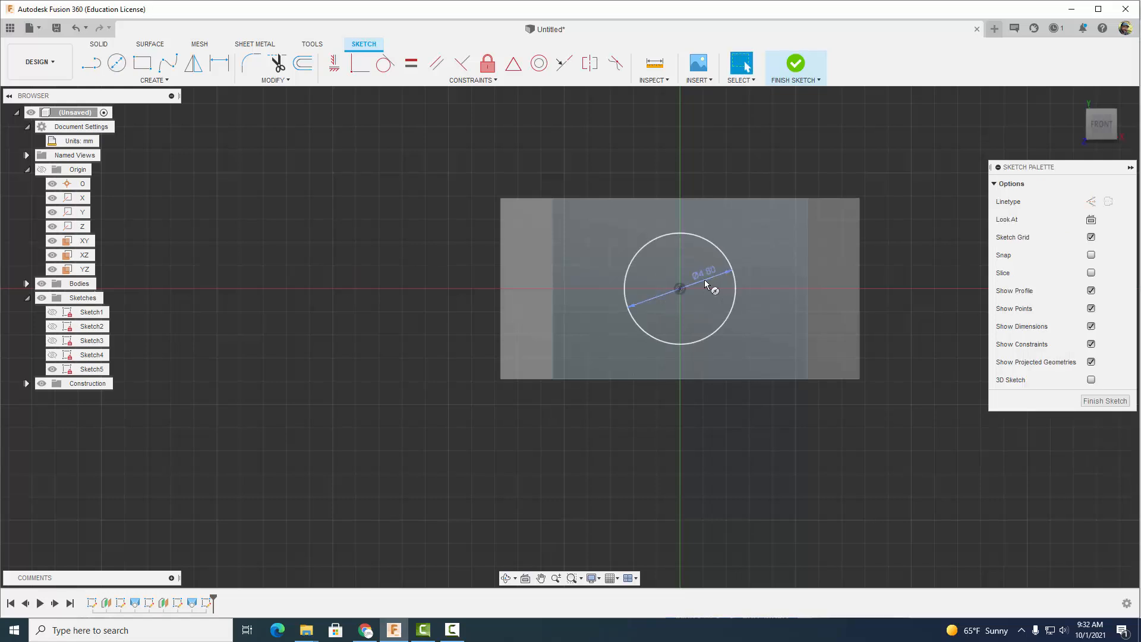
pyautogui.press('Escape')
pyautogui.click(795, 63)
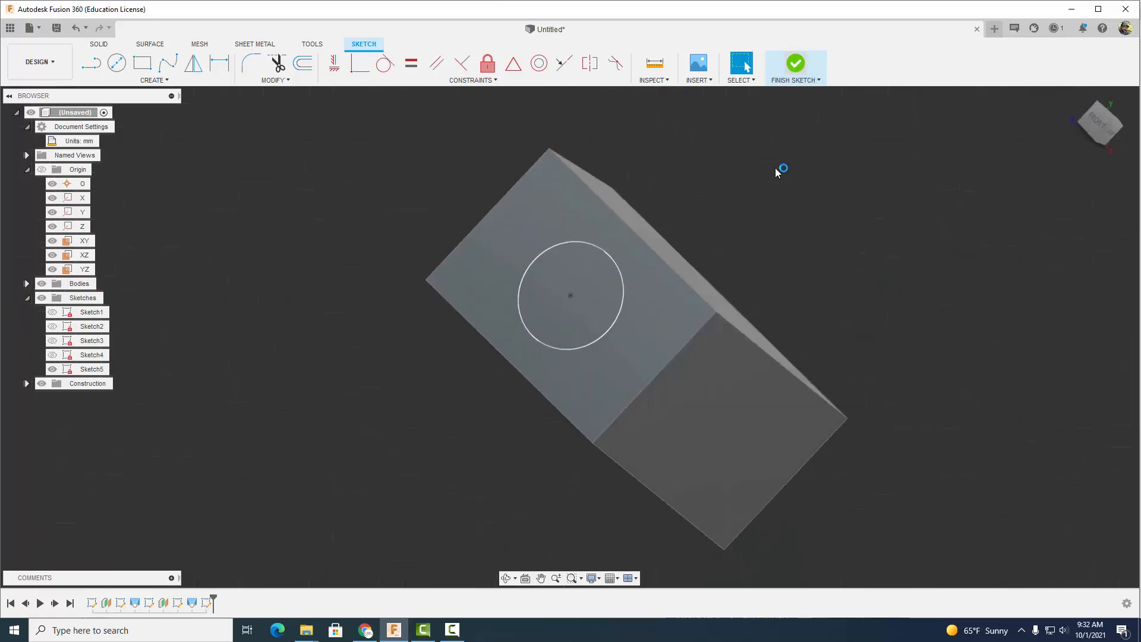
# Step: Extrude the circle on the smaller front face outward by 6.2 mm
pyautogui.click(117, 63)
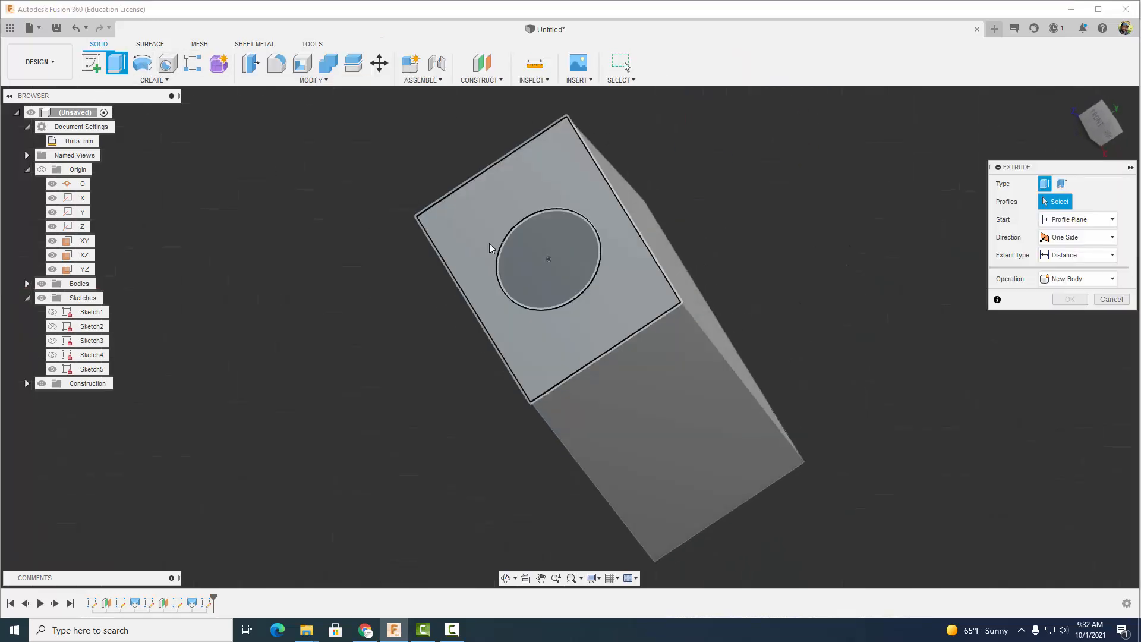
pyautogui.click(556, 260)
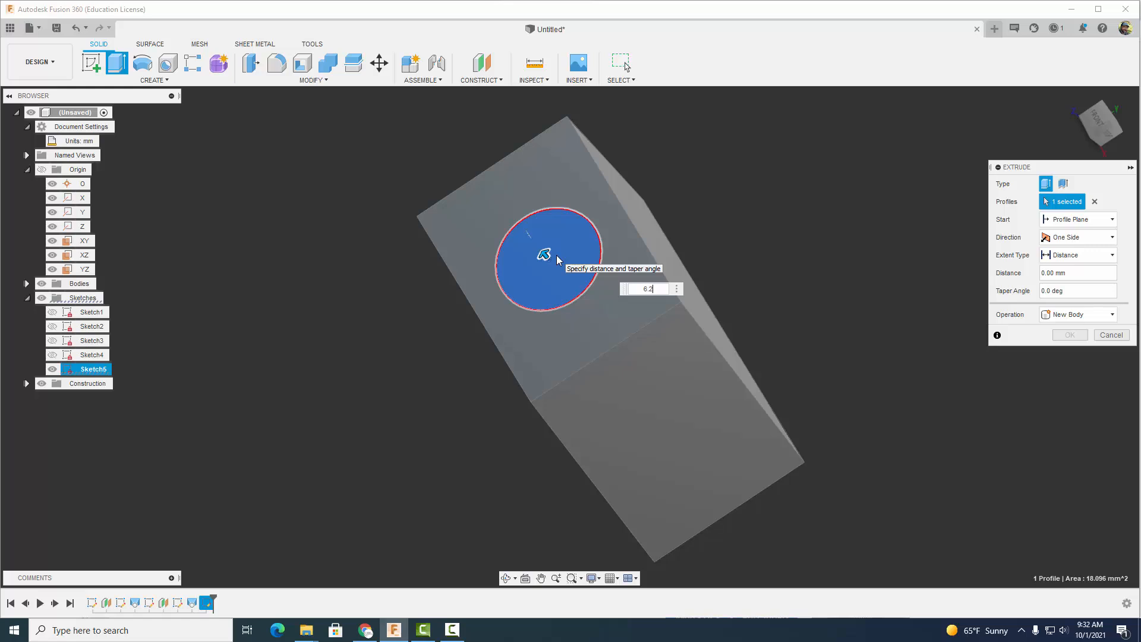
pyautogui.write('6.2')
pyautogui.press('Return')
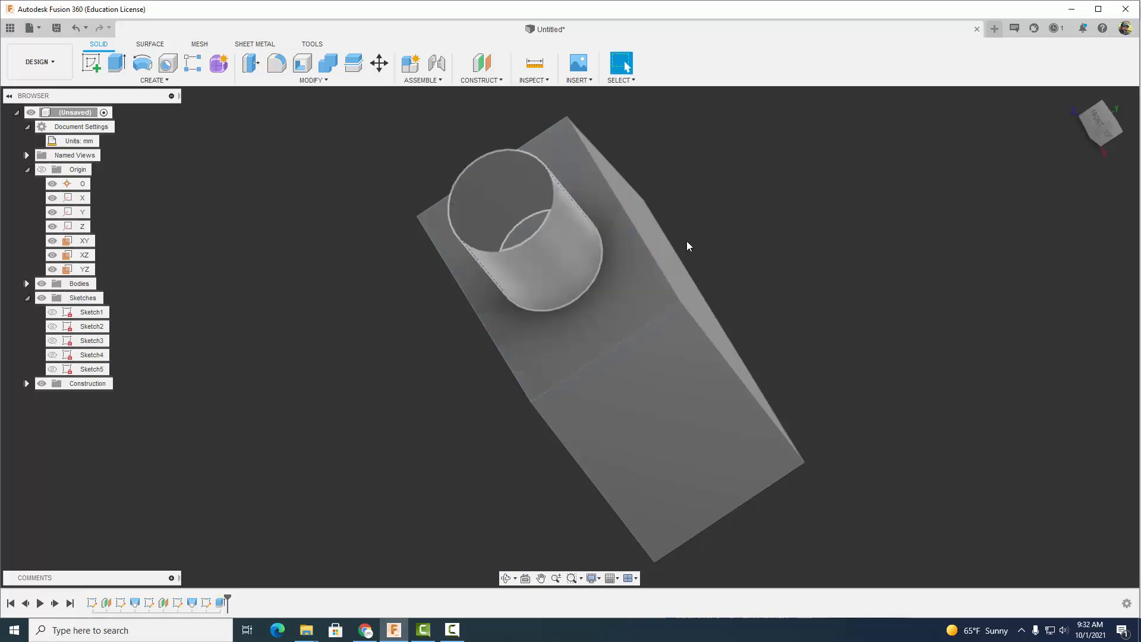
# Step: Start a sketch on the block's left tapered side face and draw a 3.8 mm diameter circle on the horizontal axis
pyautogui.moveTo(865, 259)
pyautogui.keyDown('shift'); pyautogui.mouseDown(button='middle')
pyautogui.moveTo(743, 251)
pyautogui.moveTo(744, 300)
pyautogui.moveTo(789, 312)
pyautogui.moveTo(859, 283)
pyautogui.moveTo(873, 291)
pyautogui.mouseUp(button='middle'); pyautogui.keyUp('shift')
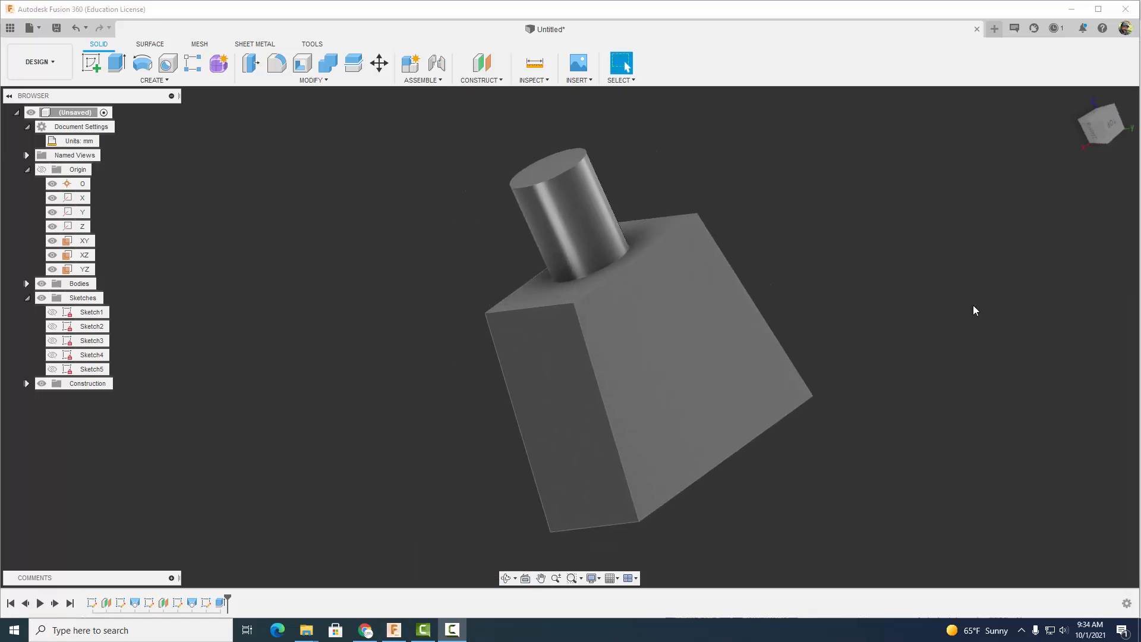
pyautogui.click(1108, 123)
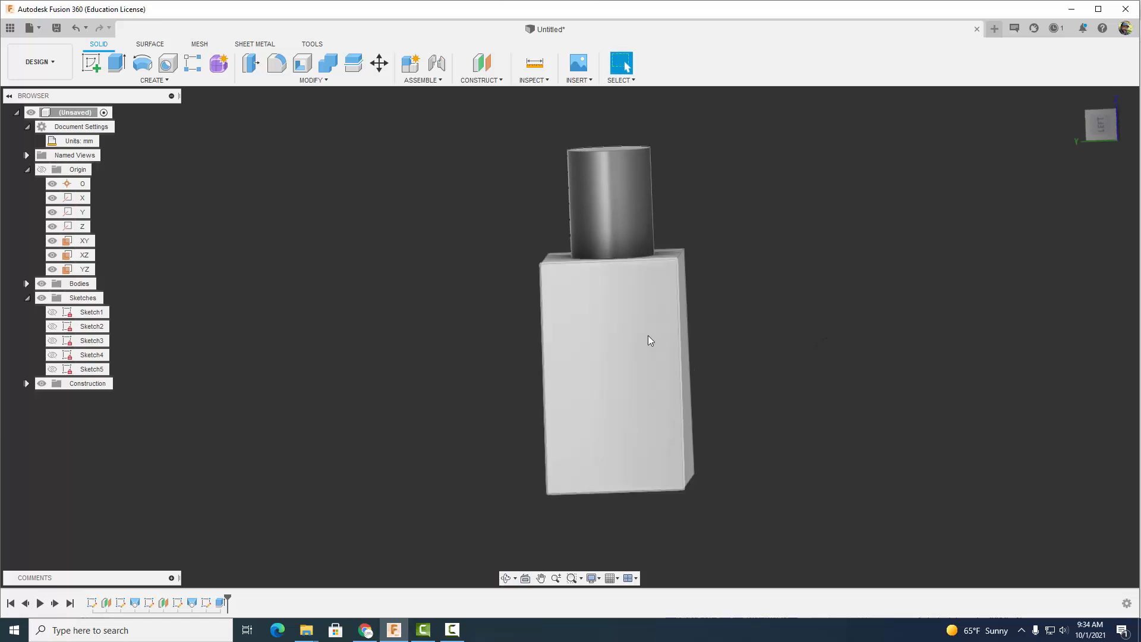
pyautogui.click(649, 340)
pyautogui.click(92, 63)
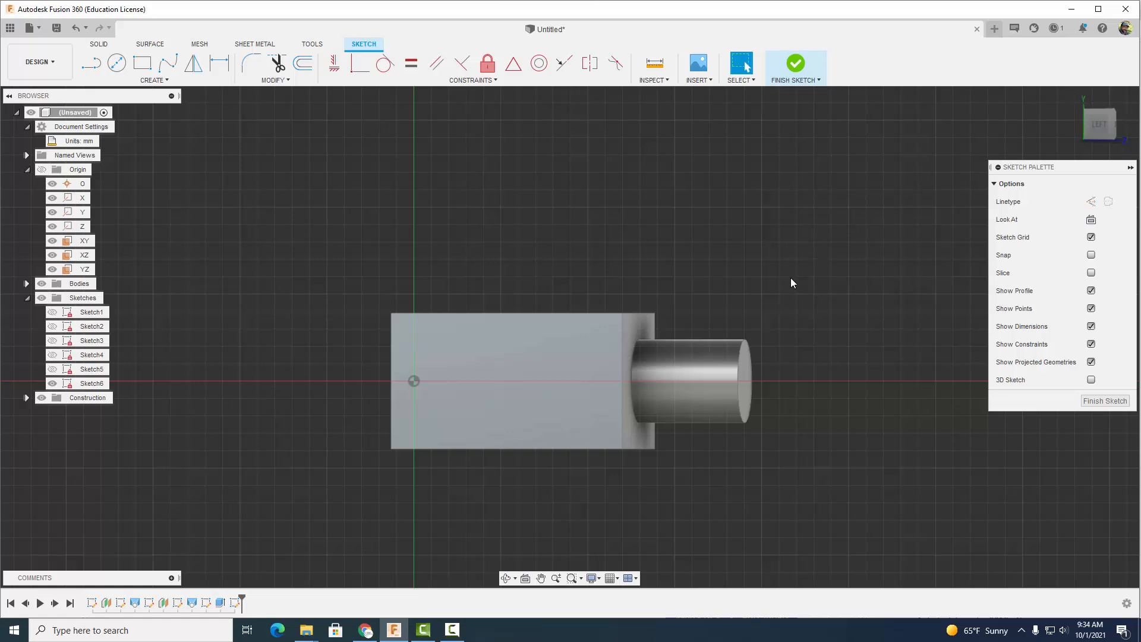
pyautogui.click(116, 62)
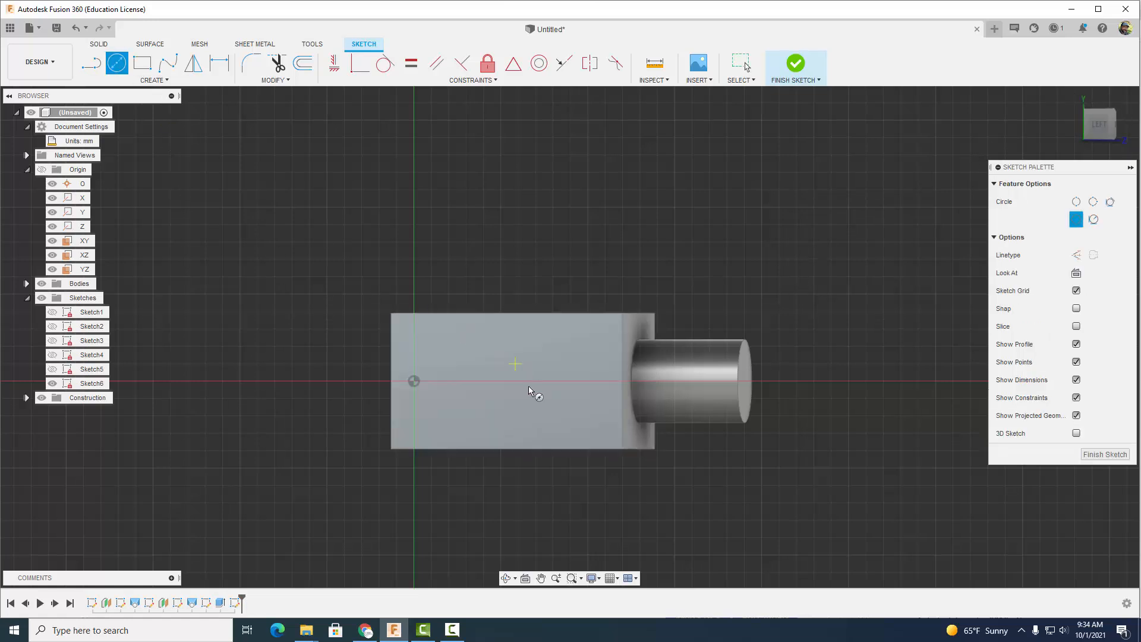
pyautogui.click(562, 381)
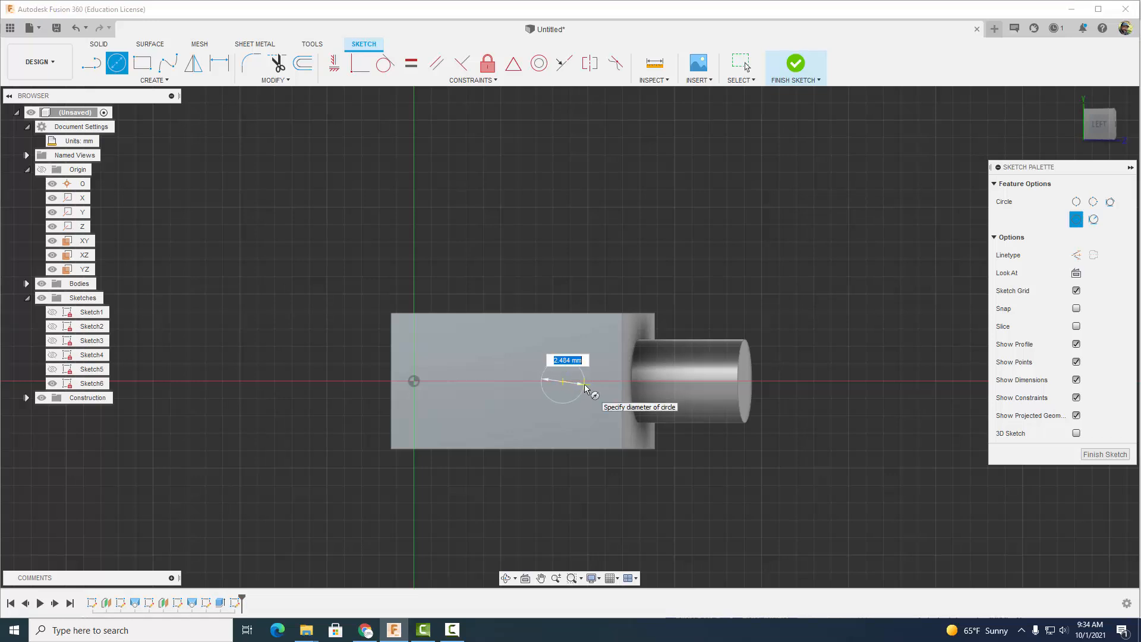
pyautogui.write('3.8')
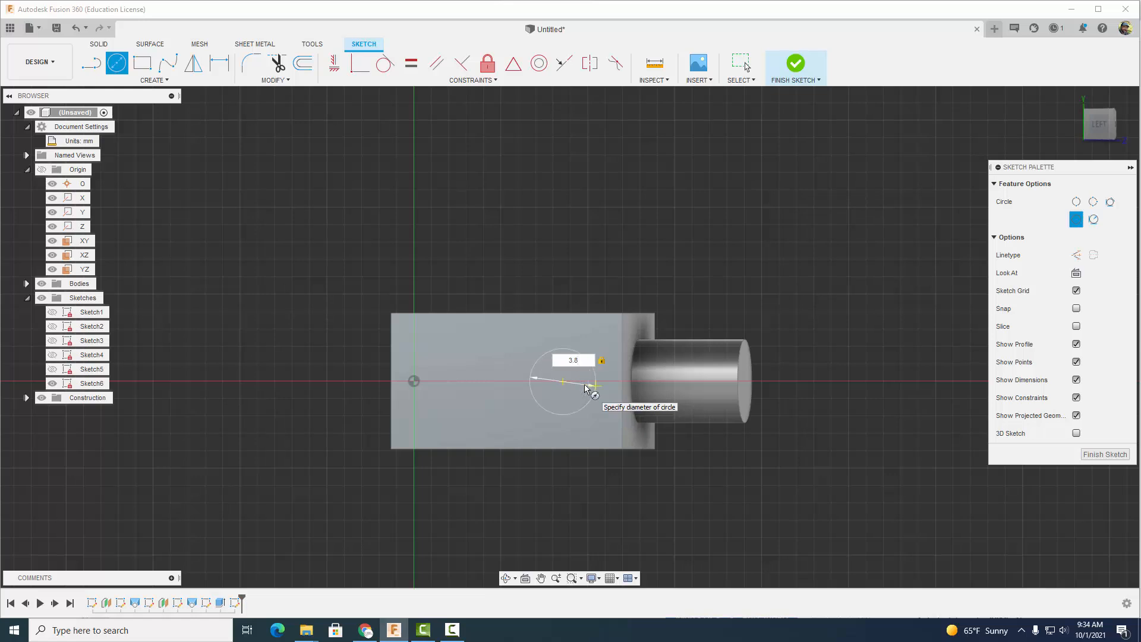
pyautogui.press('Return')
pyautogui.press('Escape')
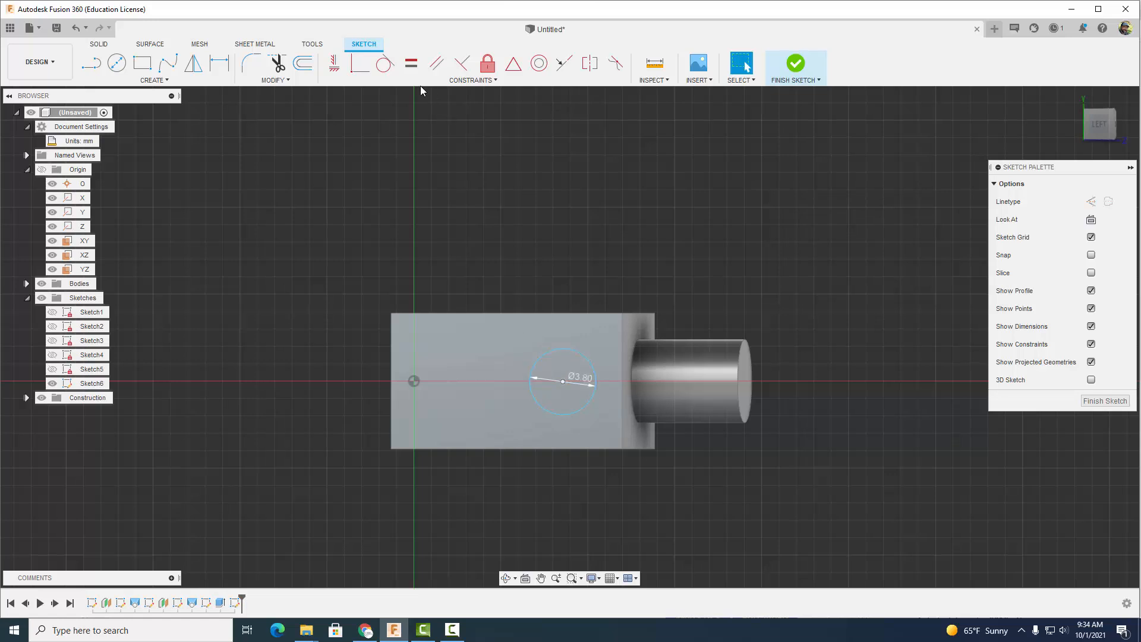
# Step: Dimension the circle's center 3.9 mm from the upper edge of the side face
pyautogui.click(219, 62)
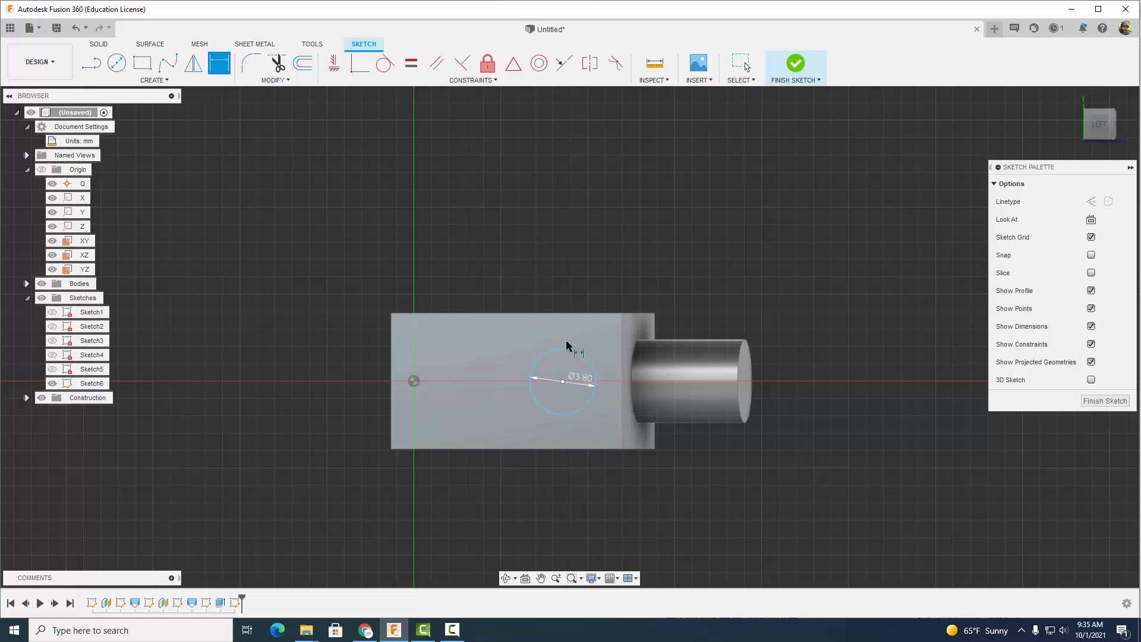
pyautogui.click(563, 382)
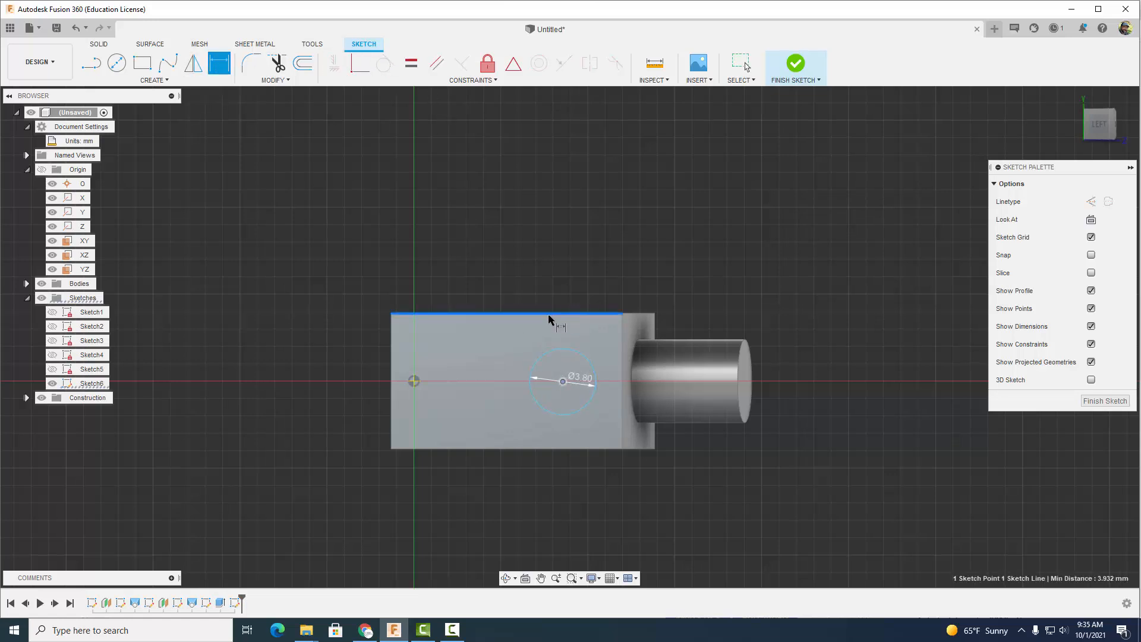
pyautogui.click(552, 313)
pyautogui.click(332, 341)
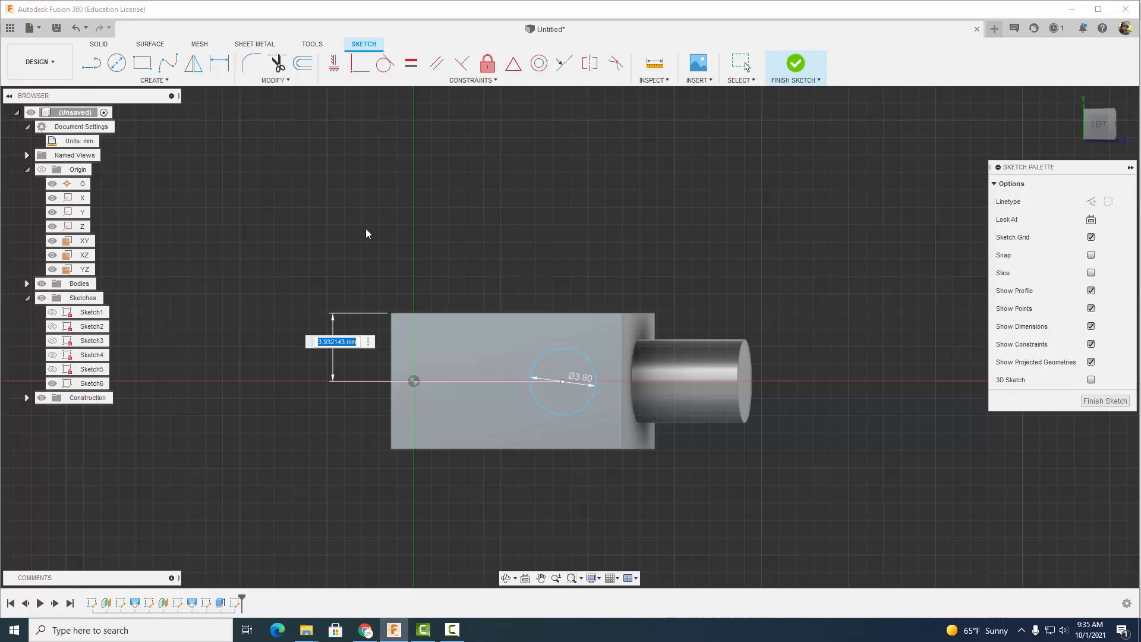
pyautogui.write('3.9')
pyautogui.press('Return')
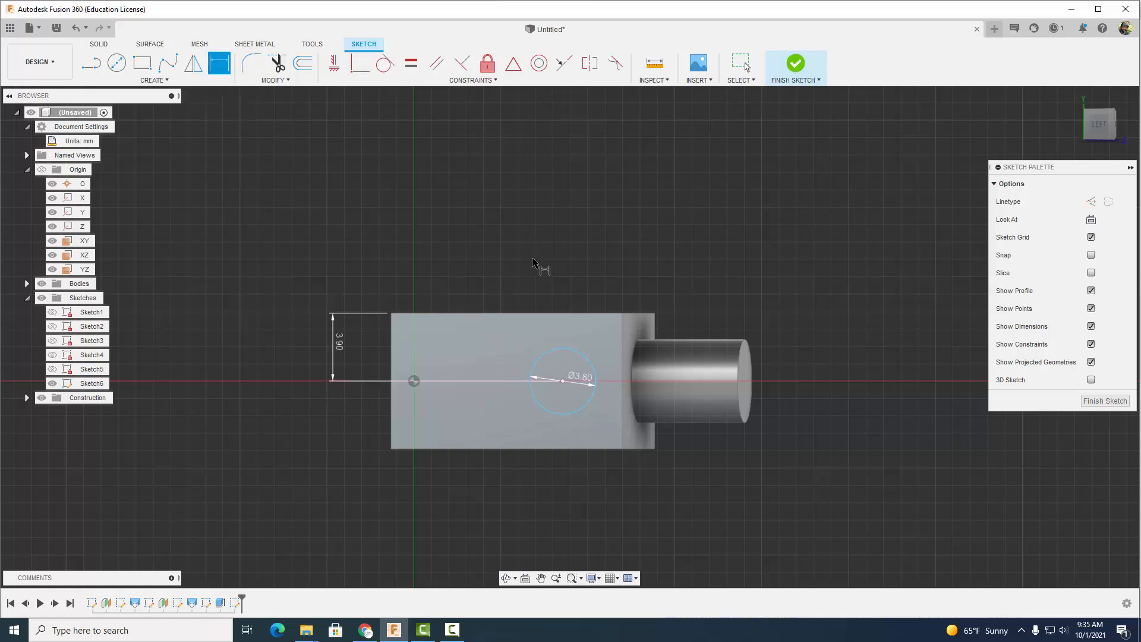
# Step: Dimension the circle's center 9.2 mm from the block's back edge and finish the sketch
pyautogui.click(562, 381)
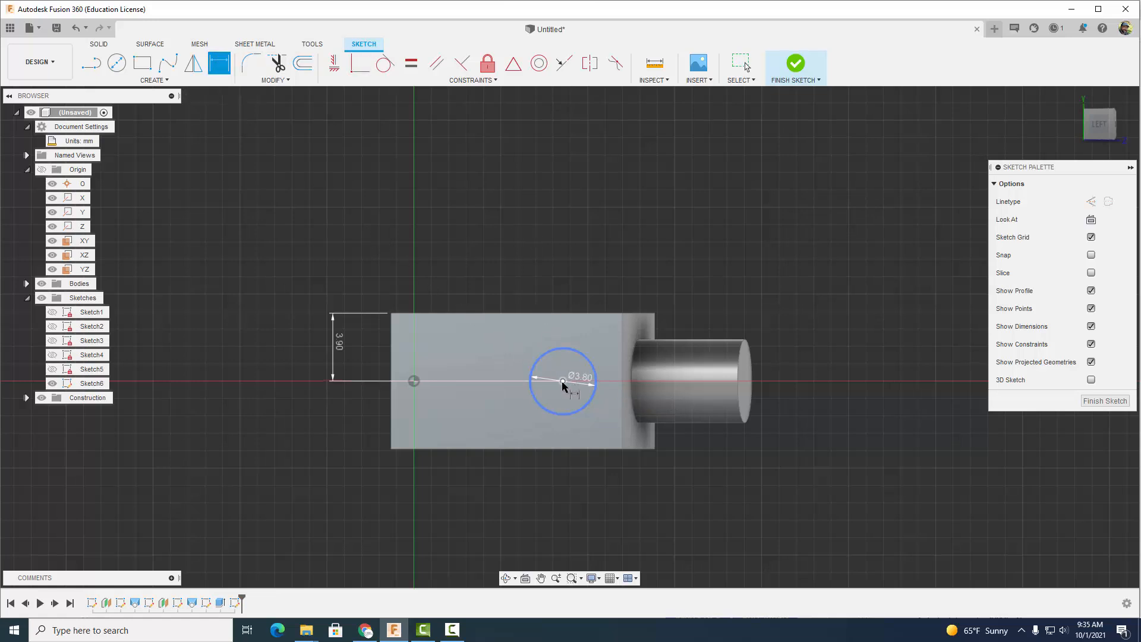
pyautogui.click(391, 389)
pyautogui.click(453, 514)
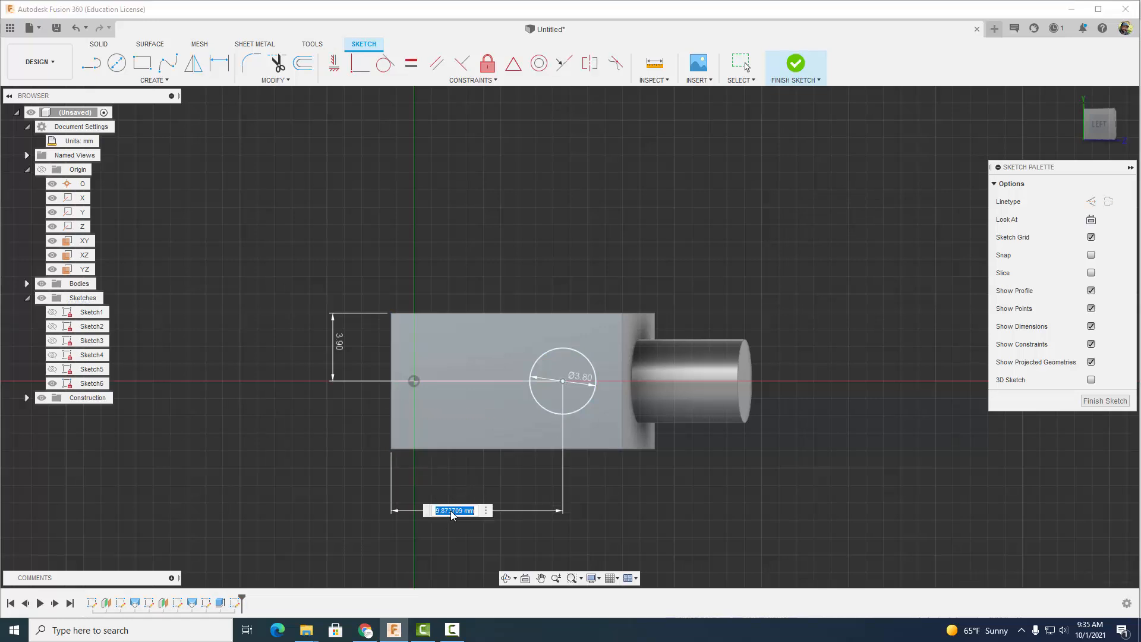
pyautogui.write('9.2')
pyautogui.press('Return')
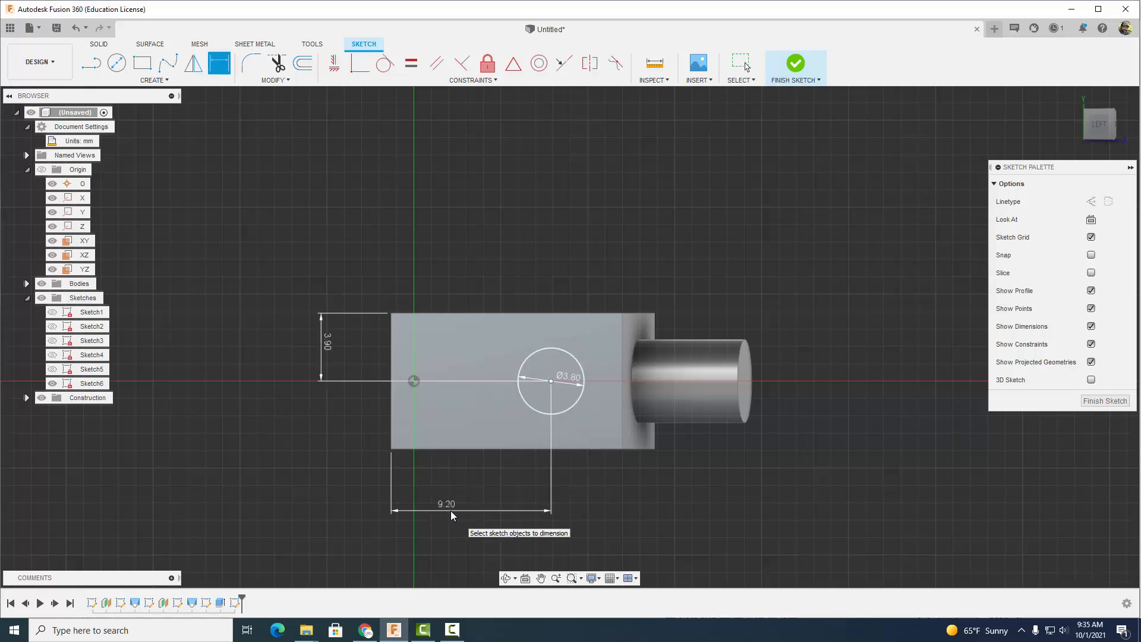
pyautogui.click(796, 63)
# Step: Begin an inward Extrude cut of the 3.8 mm circle on the block's tapered side face
pyautogui.press('e')
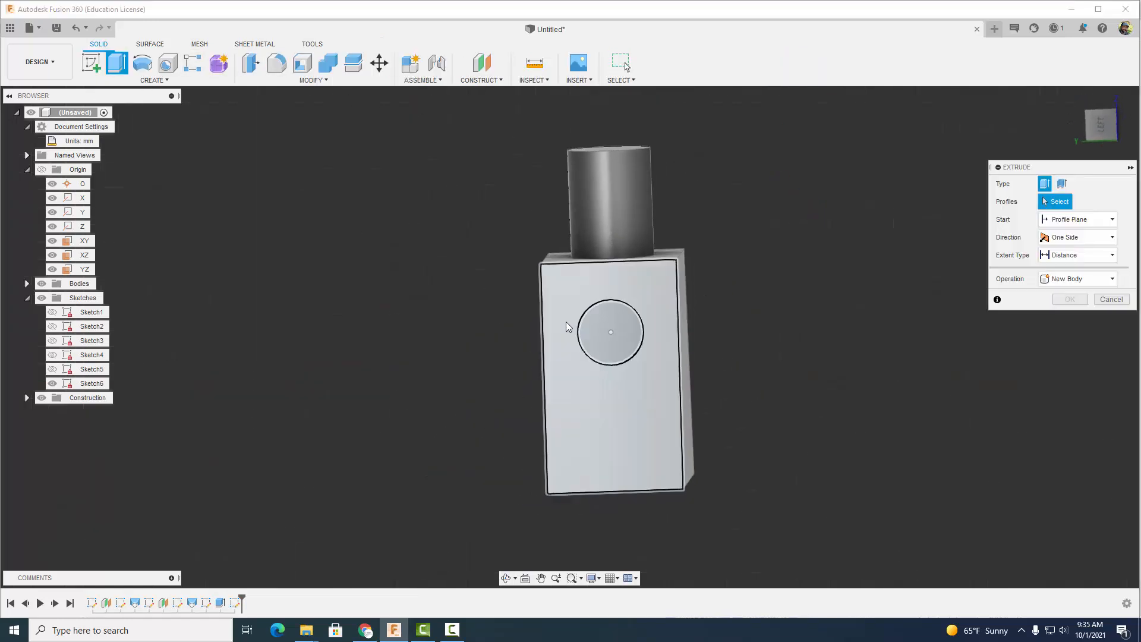
pyautogui.click(594, 331)
pyautogui.keyDown('shift'); pyautogui.moveTo(594, 331); pyautogui.dragTo(732, 331, button='middle'); pyautogui.keyUp('shift')
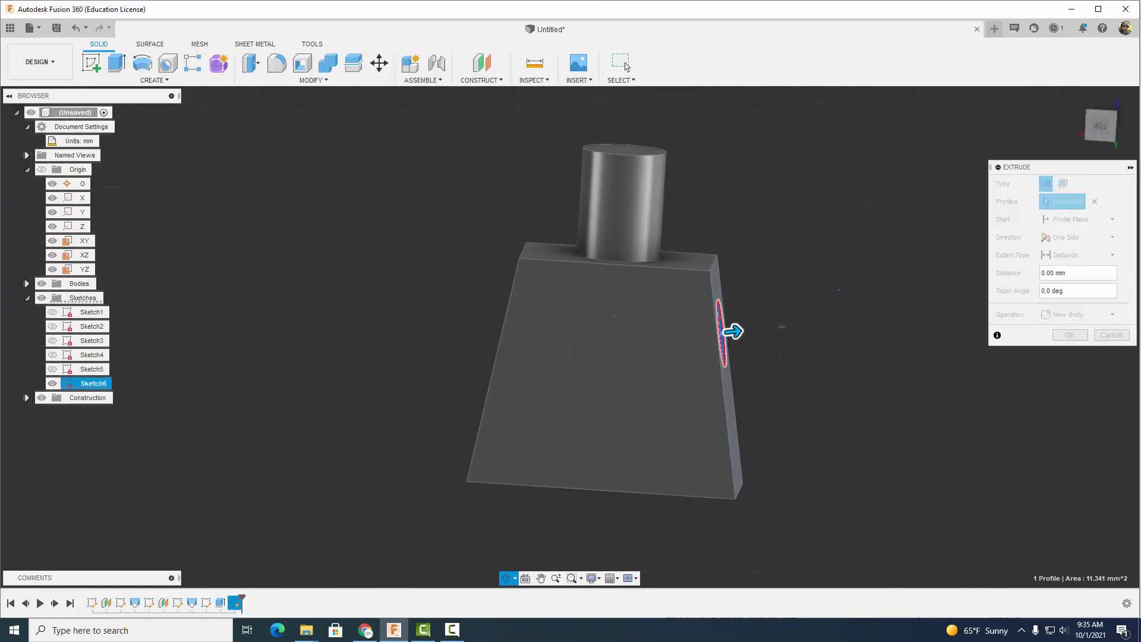
pyautogui.moveTo(733, 331); pyautogui.dragTo(689, 336)
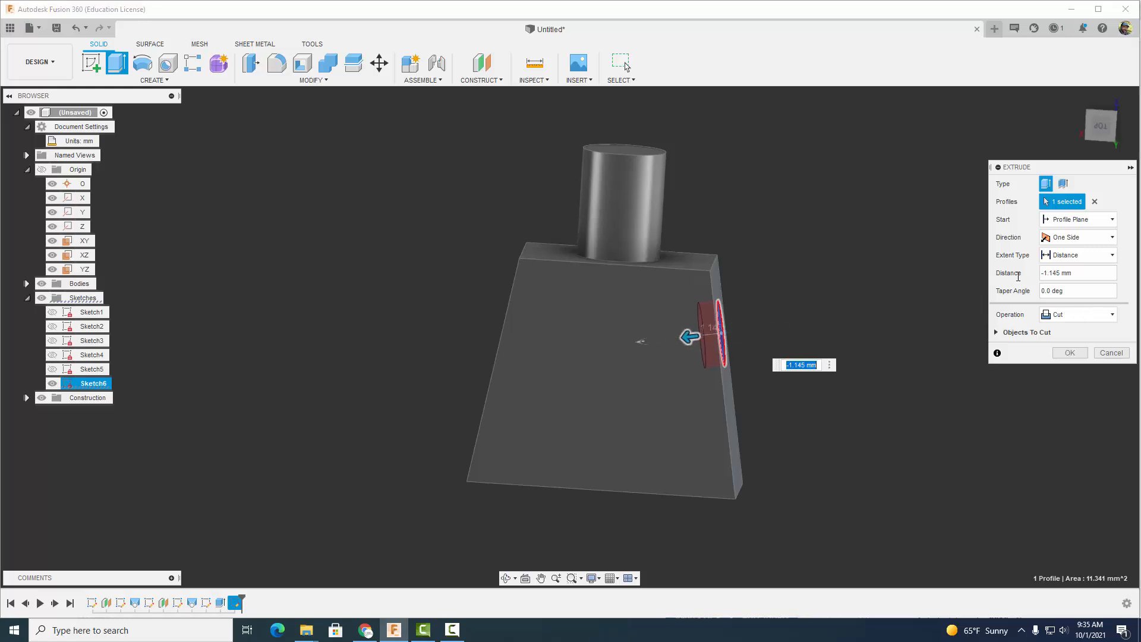
pyautogui.click(1063, 254)
pyautogui.click(1054, 302)
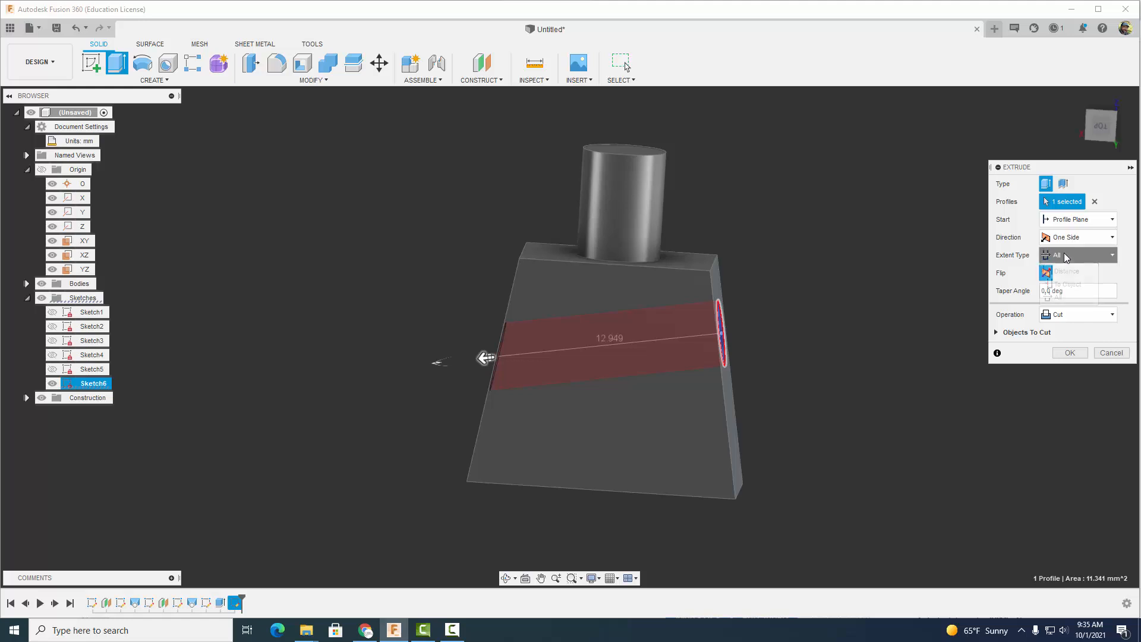
pyautogui.click(1064, 274)
# Step: Set the circle's extrude distance to -2 mm with the Cut operation and complete the side hole
pyautogui.moveTo(1080, 274); pyautogui.dragTo(1038, 275)
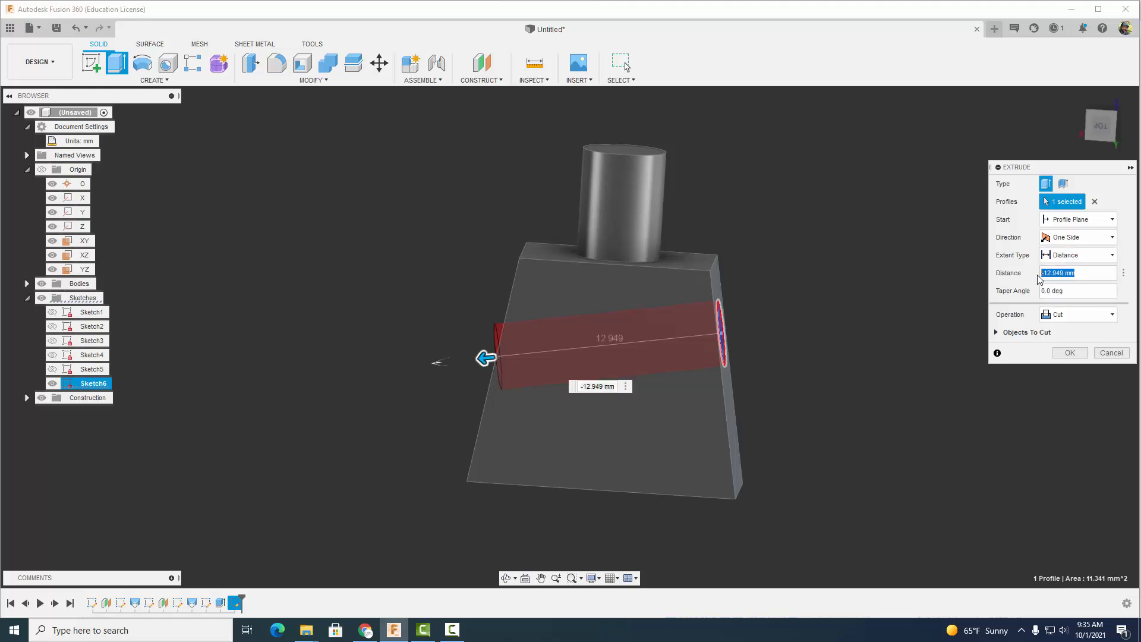
pyautogui.write('2')
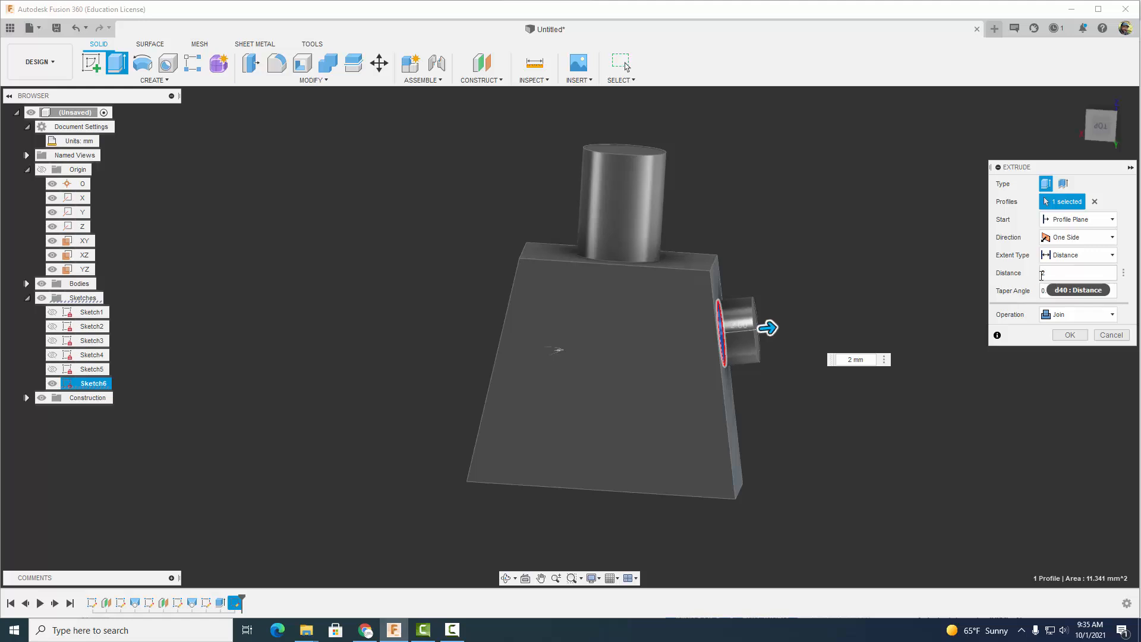
pyautogui.click(1042, 273)
pyautogui.write('-')
pyautogui.click(1078, 314)
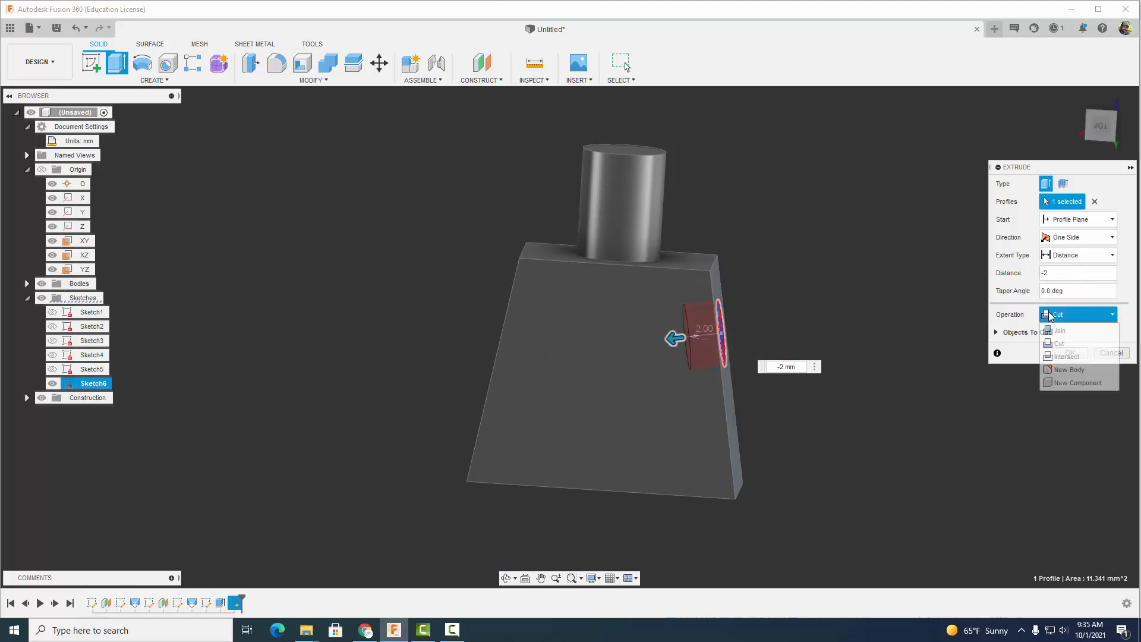
pyautogui.click(1057, 314)
pyautogui.click(1069, 353)
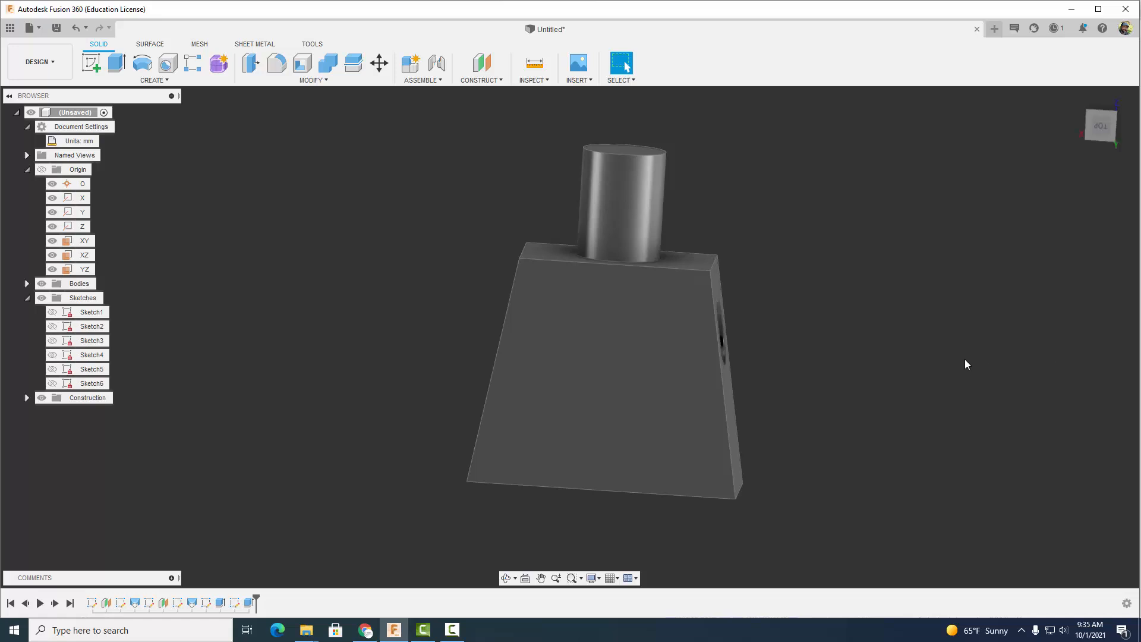
# Step: Mirror the circular side cut as a feature across the YZ origin plane
pyautogui.keyDown('shift'); pyautogui.moveTo(932, 363); pyautogui.dragTo(903, 364, button='middle'); pyautogui.keyUp('shift')
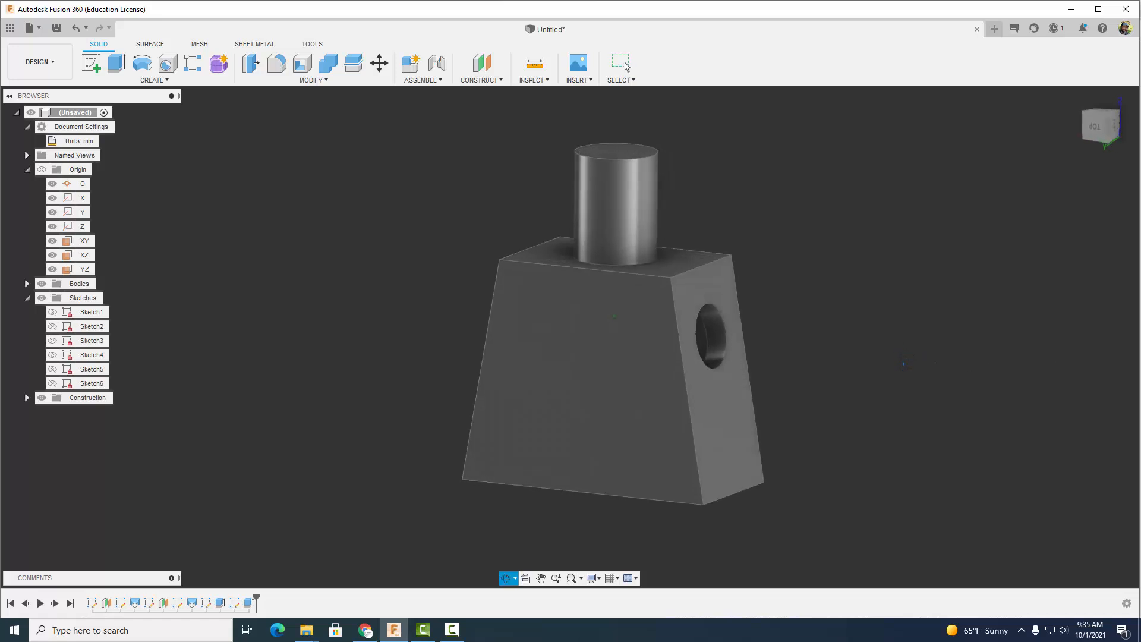
pyautogui.click(154, 80)
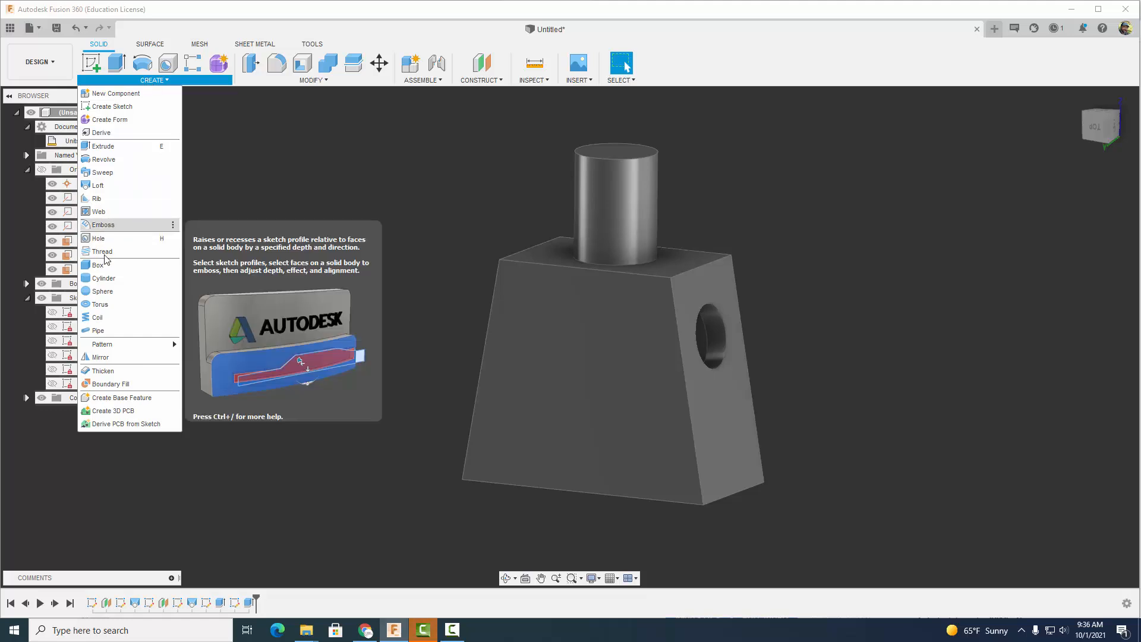
pyautogui.click(124, 358)
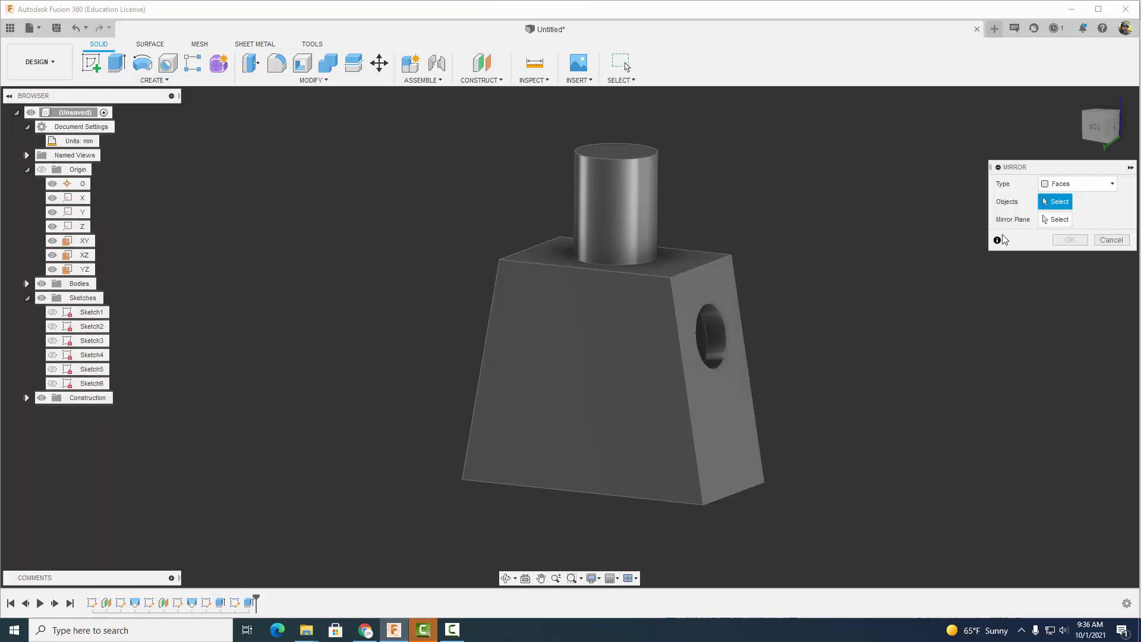
pyautogui.click(1054, 189)
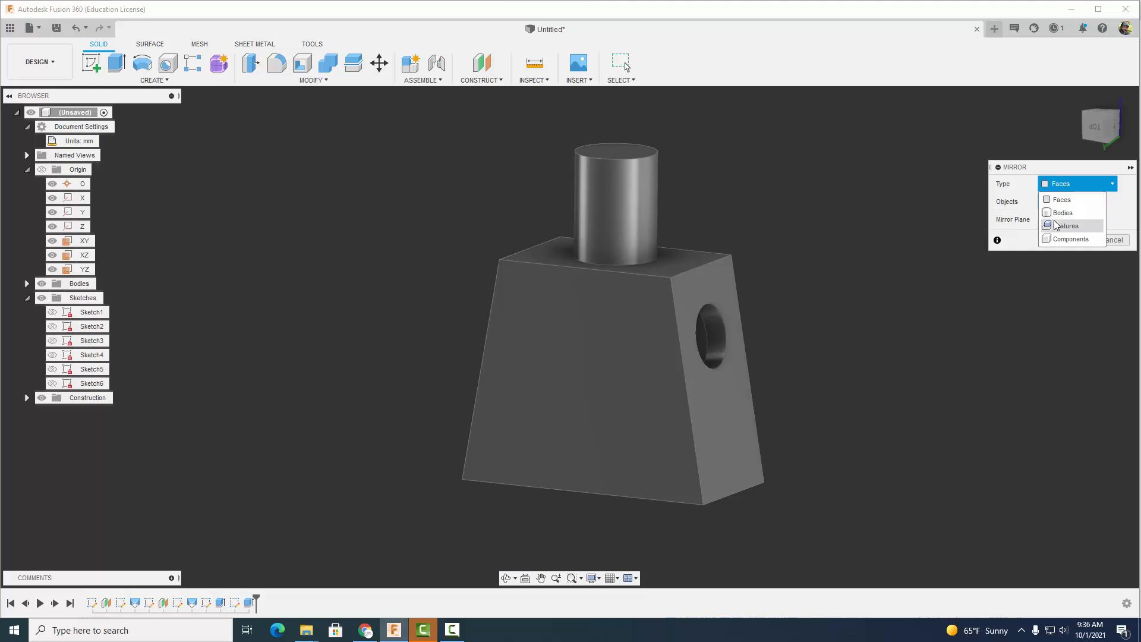
pyautogui.click(1057, 221)
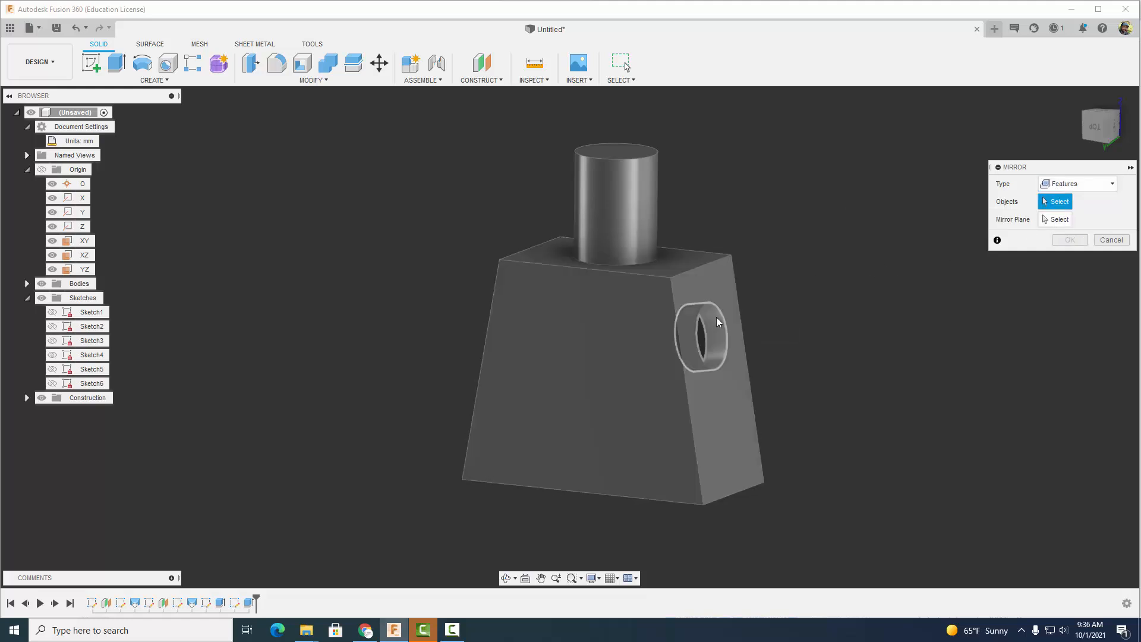
pyautogui.click(713, 328)
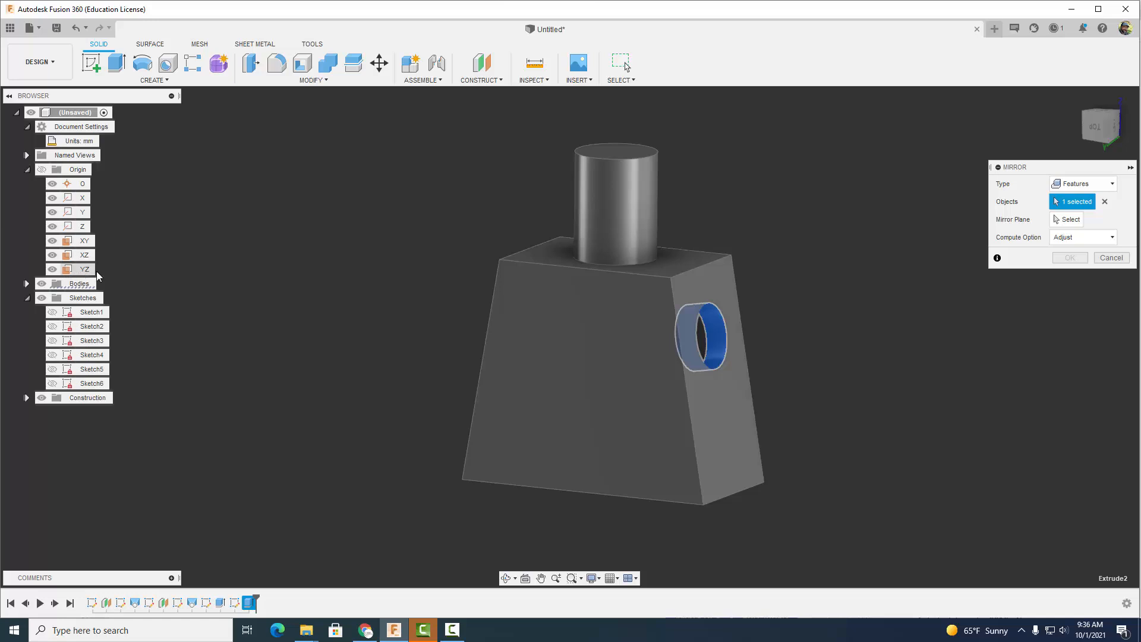
pyautogui.keyDown('shift'); pyautogui.moveTo(242, 285); pyautogui.dragTo(330, 287, button='middle'); pyautogui.keyUp('shift')
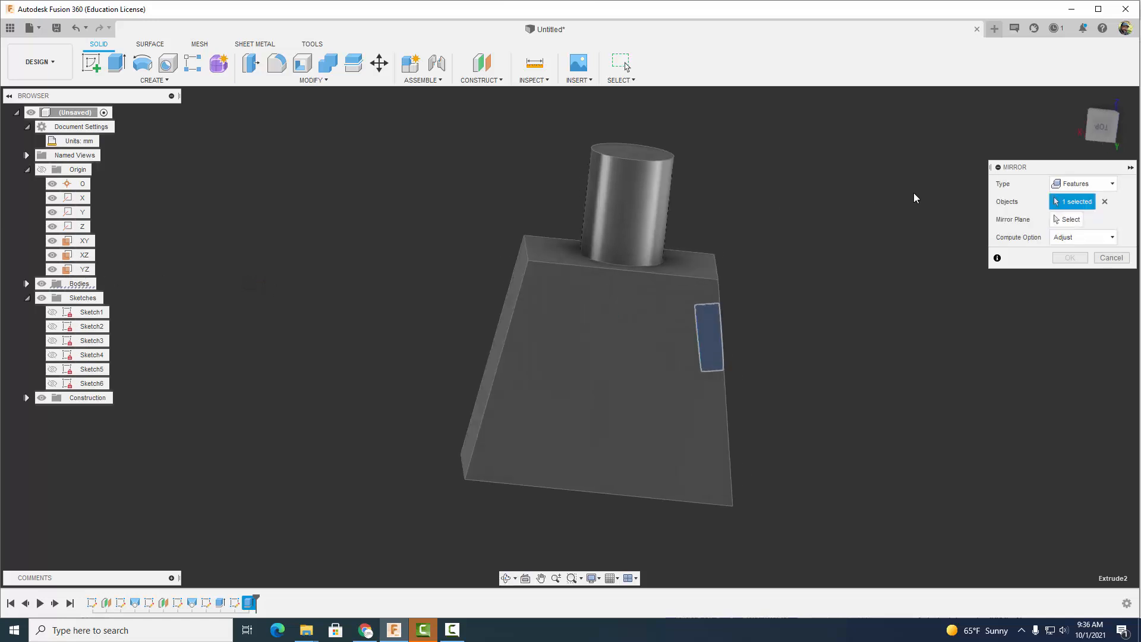
pyautogui.click(1066, 224)
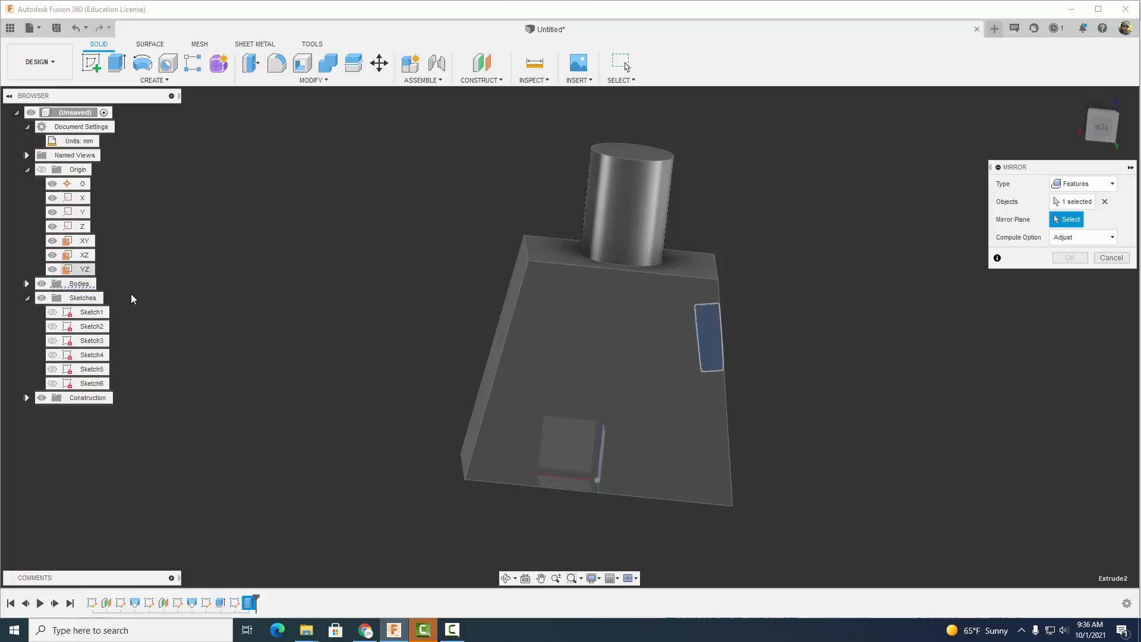
pyautogui.keyDown('shift'); pyautogui.moveTo(133, 300); pyautogui.dragTo(205, 313, button='middle'); pyautogui.keyUp('shift')
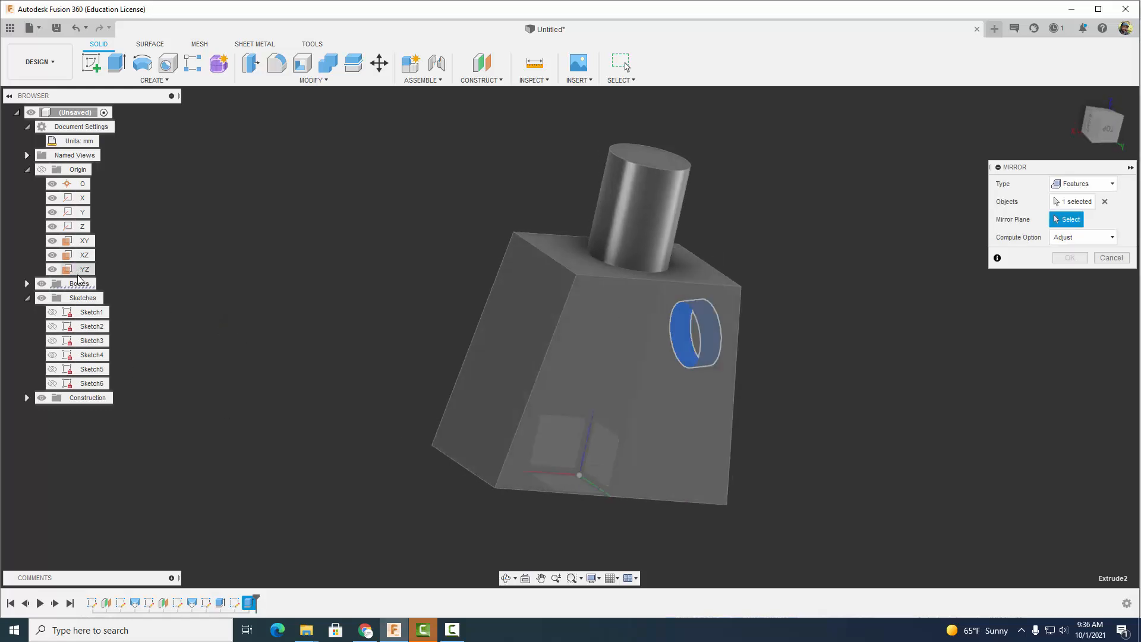
pyautogui.click(81, 270)
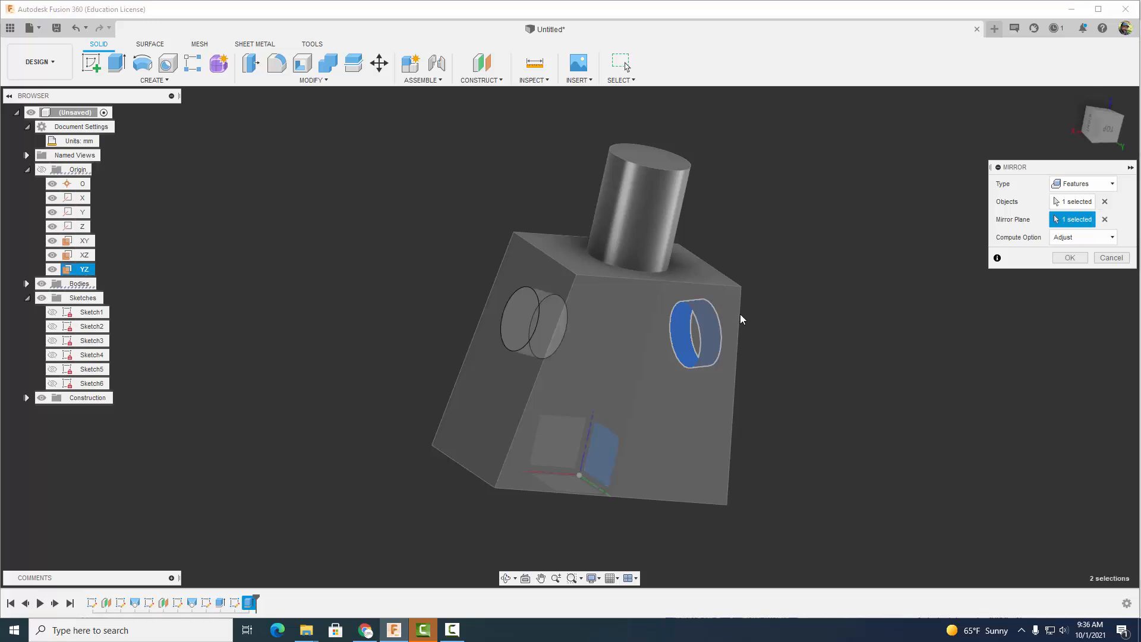
pyautogui.click(1066, 258)
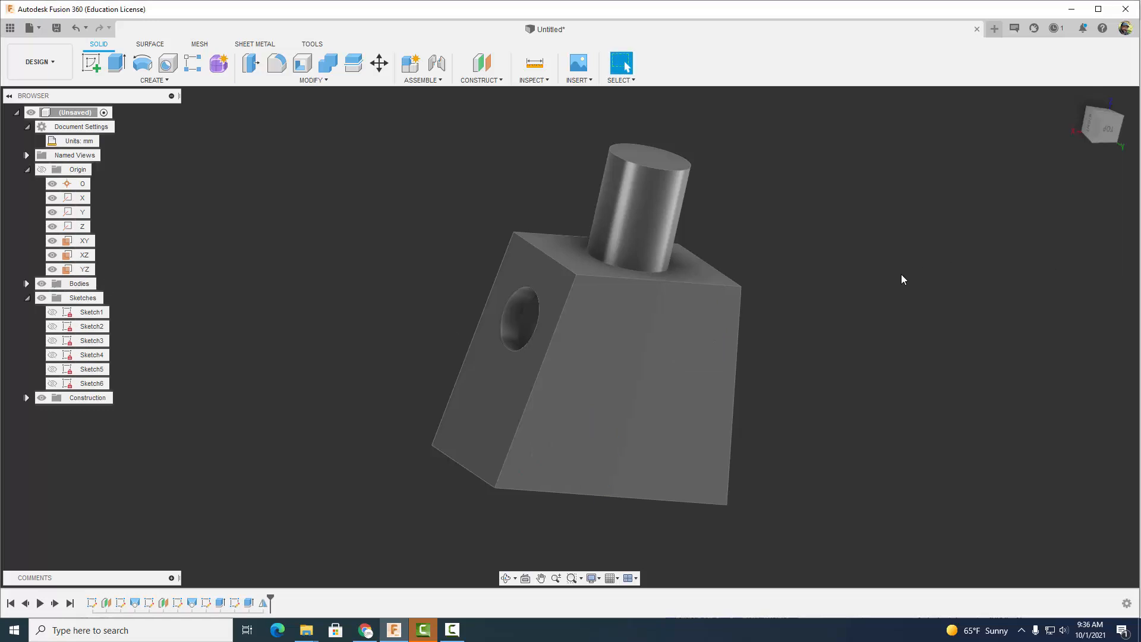
# Step: Start a sketch on the rim of the block's open back face
pyautogui.keyDown('shift'); pyautogui.moveTo(901, 278); pyautogui.dragTo(689, 306, button='middle'); pyautogui.keyUp('shift')
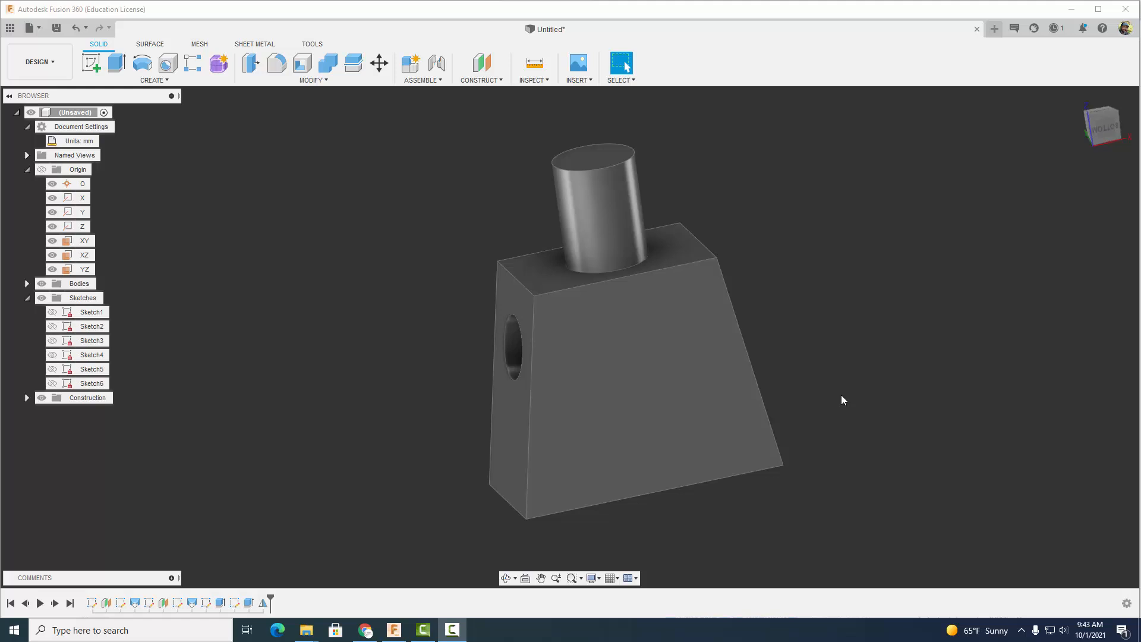
pyautogui.keyDown('shift'); pyautogui.moveTo(840, 395); pyautogui.dragTo(846, 323, button='middle'); pyautogui.keyUp('shift')
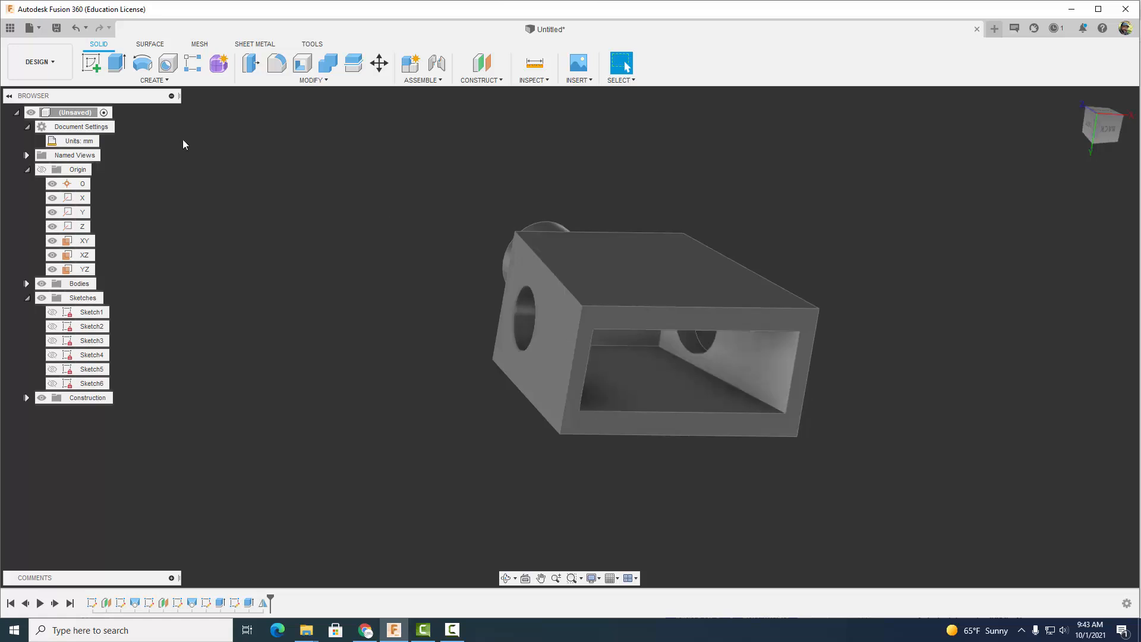
pyautogui.click(83, 67)
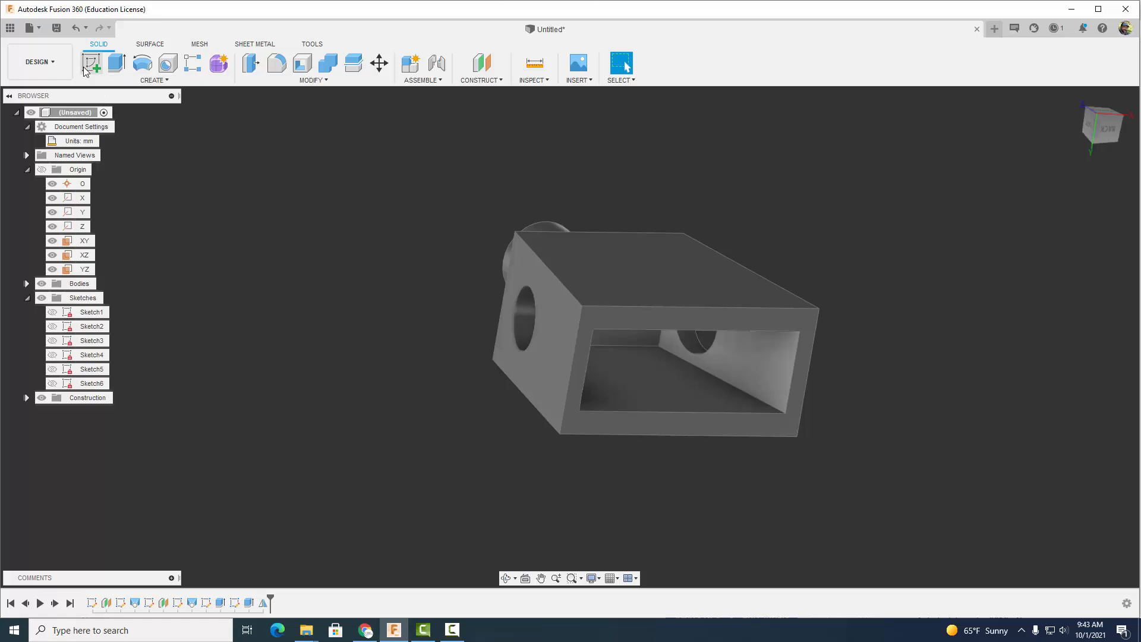
pyautogui.click(637, 318)
pyautogui.scroll(3, 482, 433)
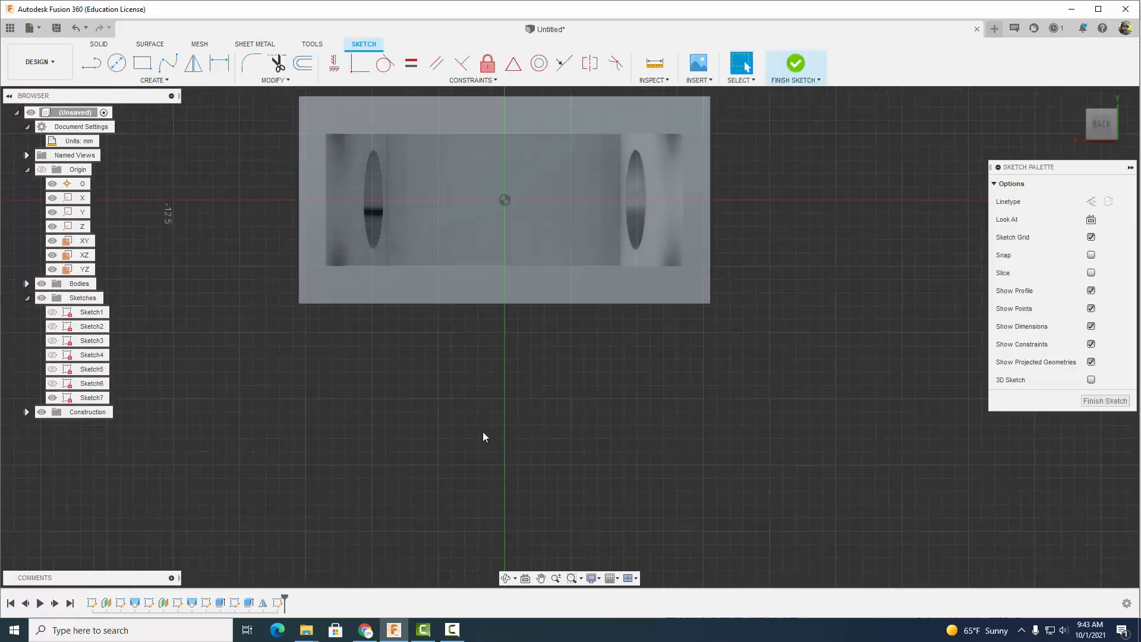
pyautogui.moveTo(587, 336); pyautogui.dragTo(644, 453, button='middle')
pyautogui.scroll(2, 642, 453)
pyautogui.scroll(-1, 605, 428)
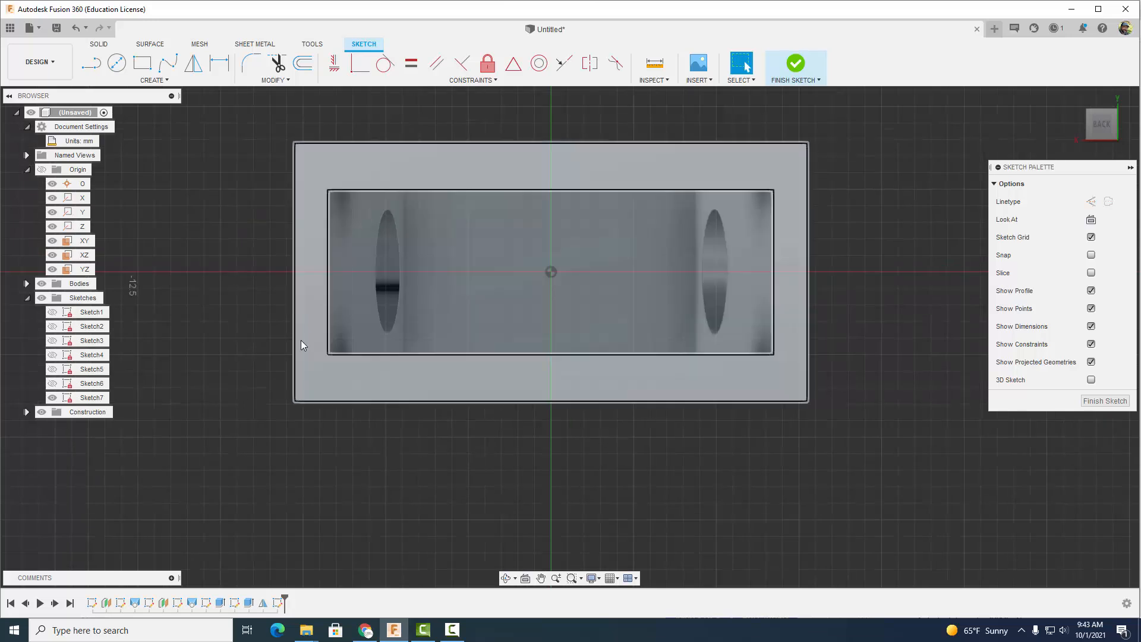
# Step: Draw a closed right triangle about 0.7 mm wide and 0.9 mm high, standing on the lower inner edge of the back opening
pyautogui.click(92, 64)
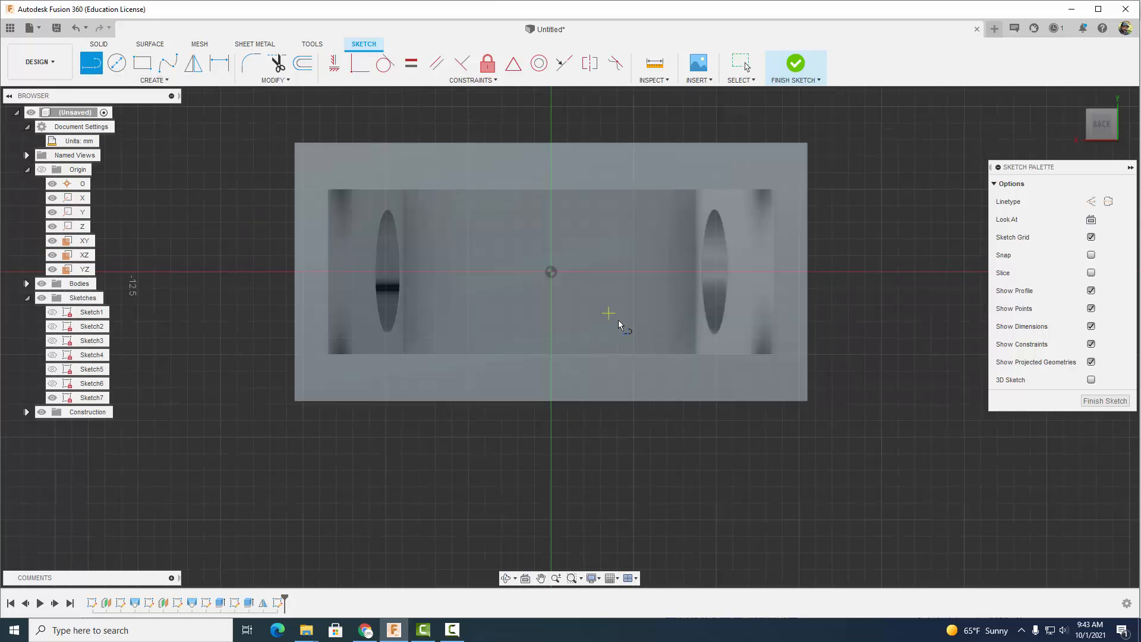
pyautogui.click(664, 355)
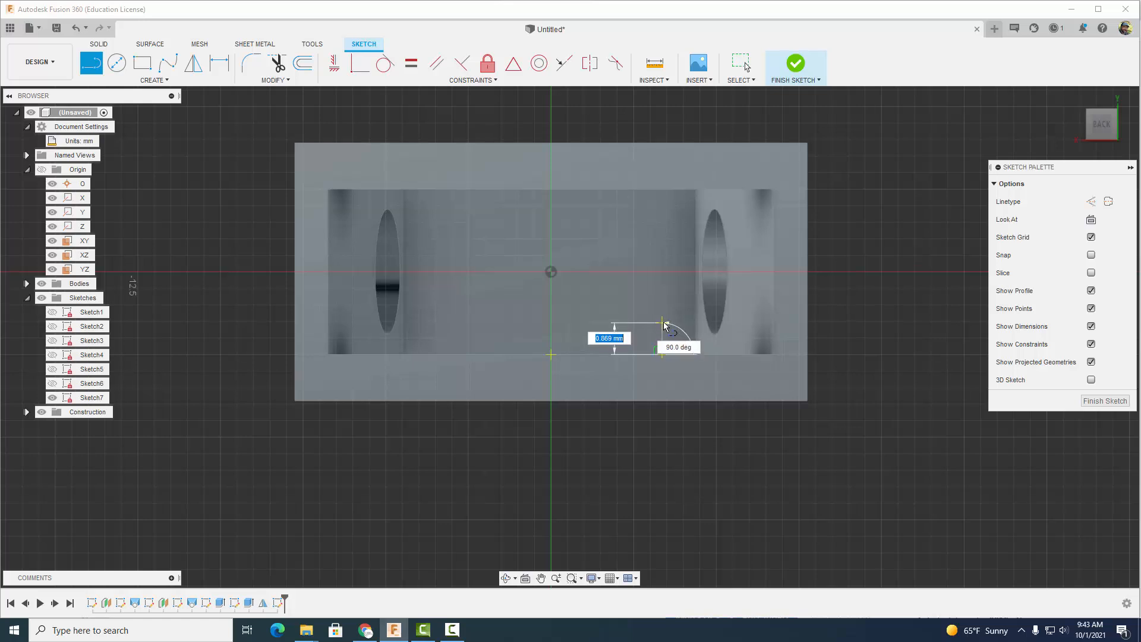
pyautogui.click(662, 323)
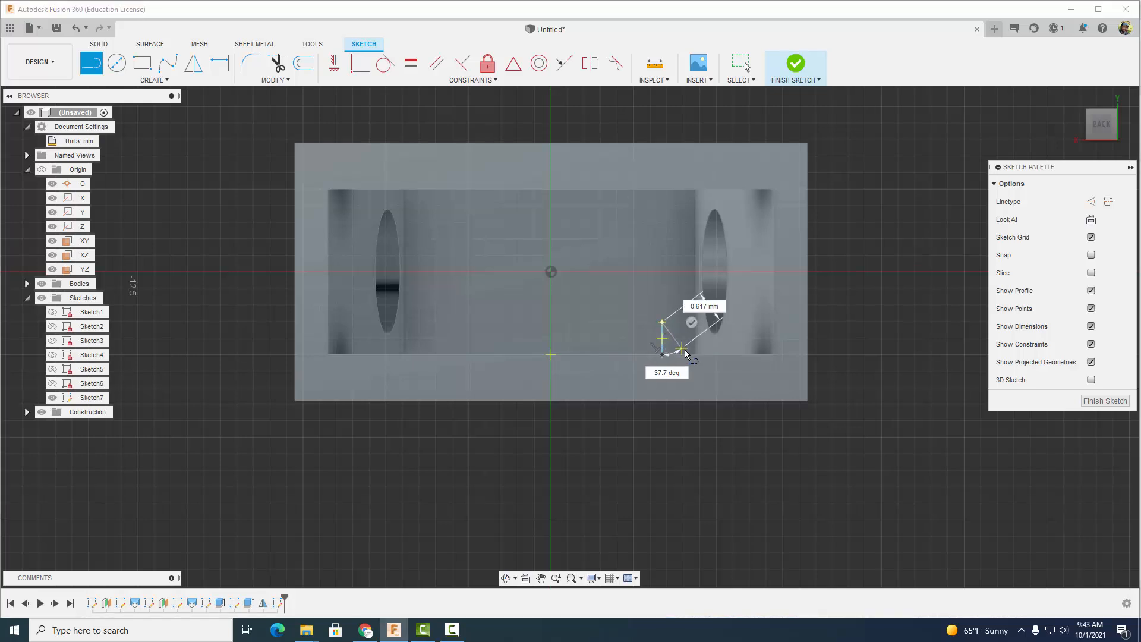
pyautogui.scroll(5, 683, 354)
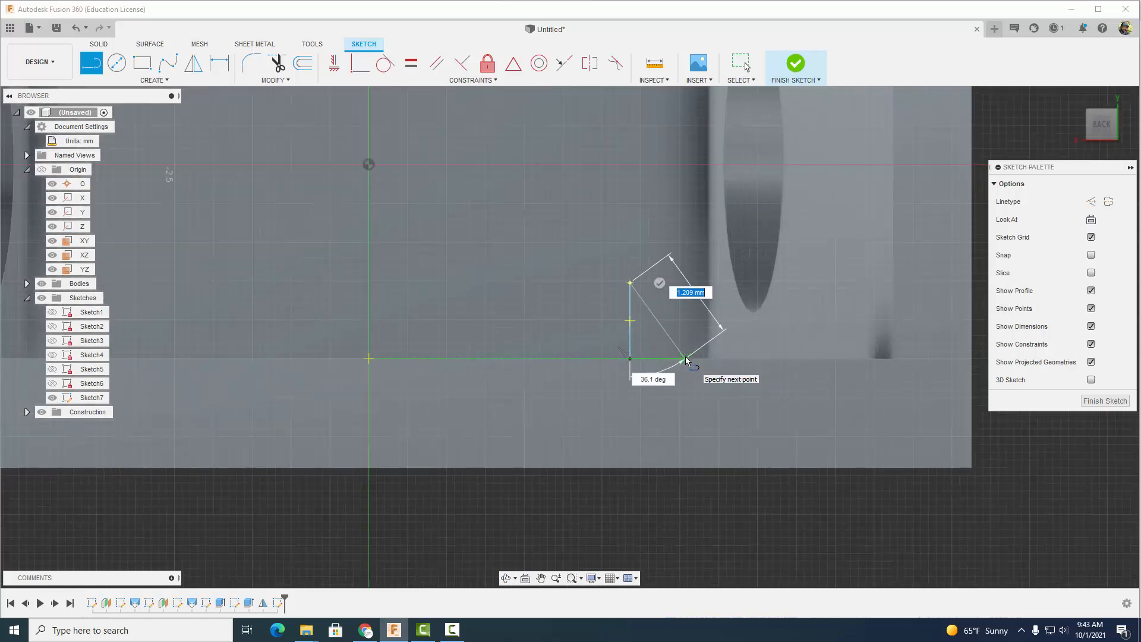
pyautogui.click(686, 359)
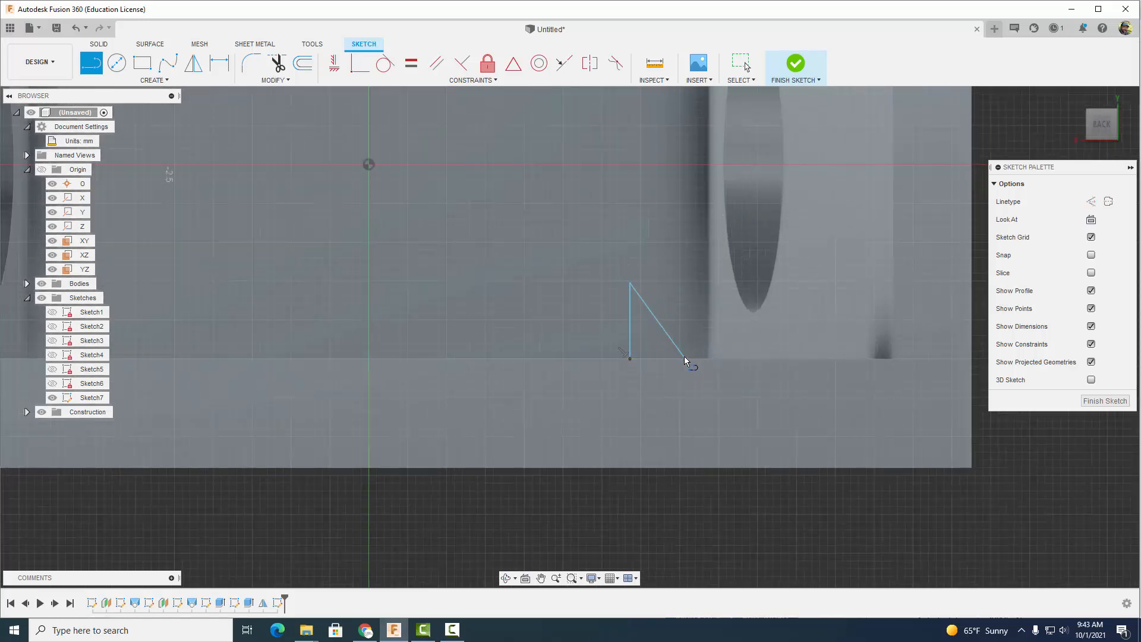
pyautogui.click(631, 358)
pyautogui.scroll(-3, 685, 349)
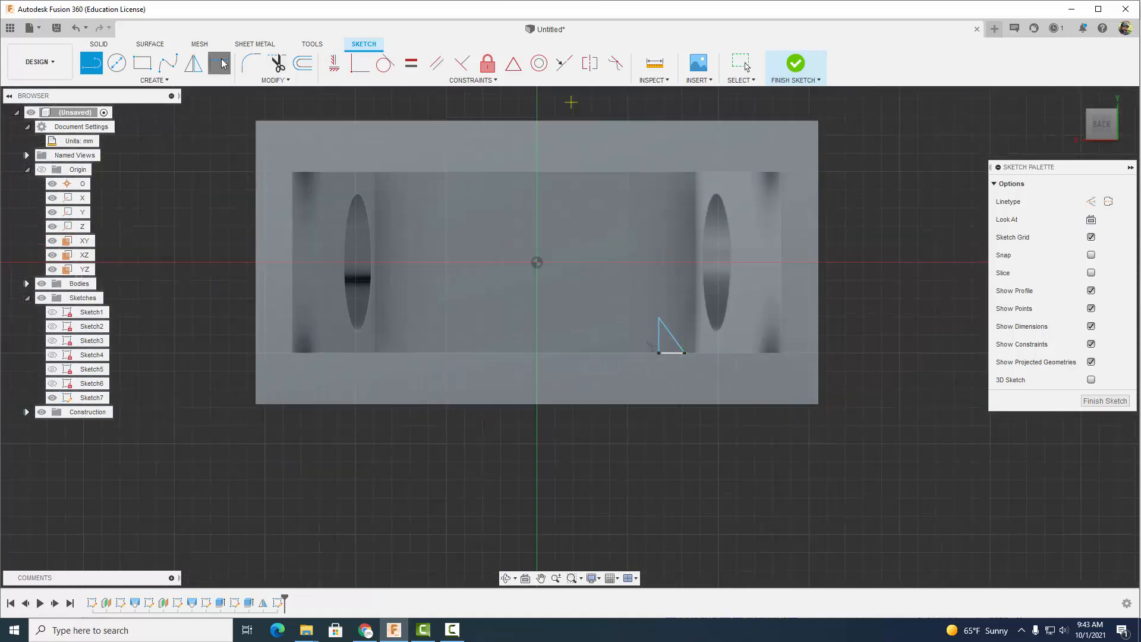
# Step: Dimension the triangle's base to 0.8 mm
pyautogui.press('d')
pyautogui.click(672, 354)
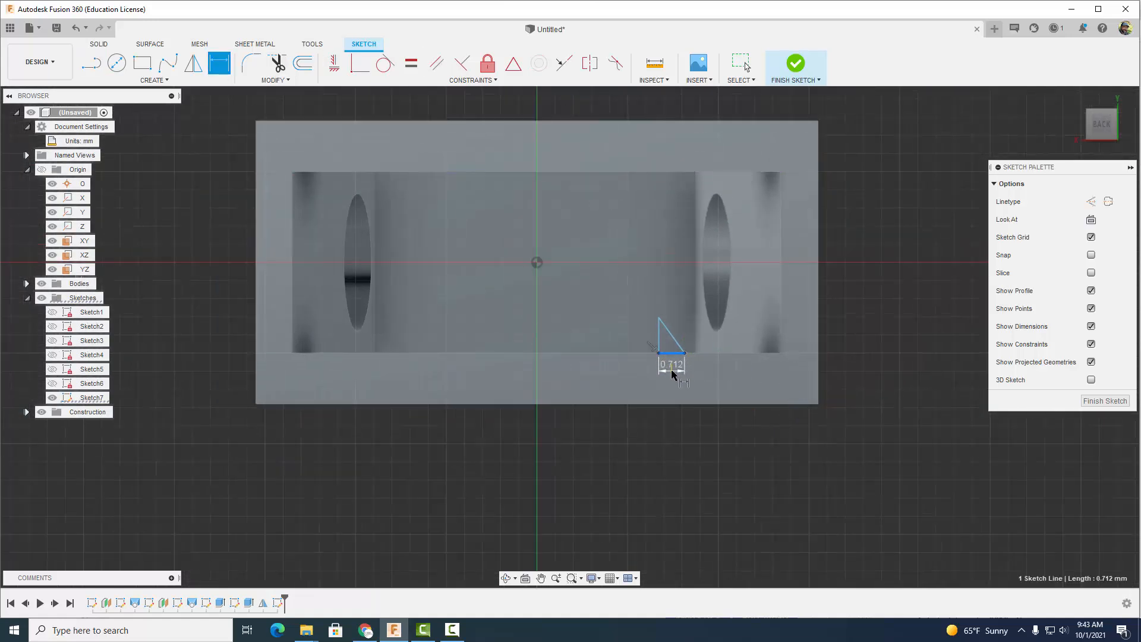
pyautogui.click(672, 373)
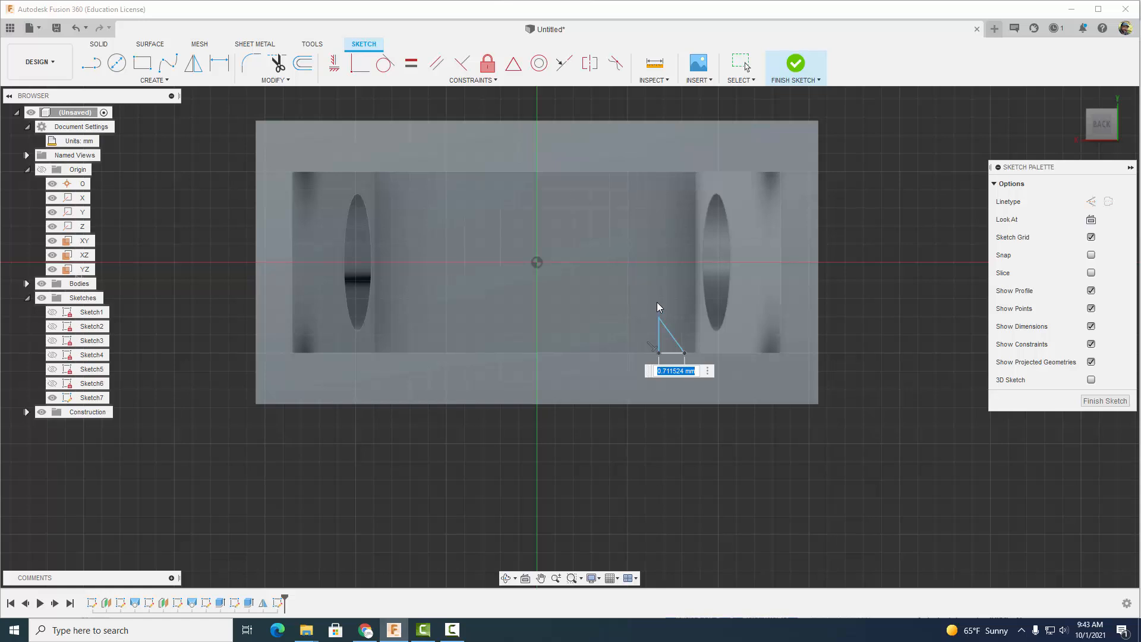
pyautogui.press('Return')
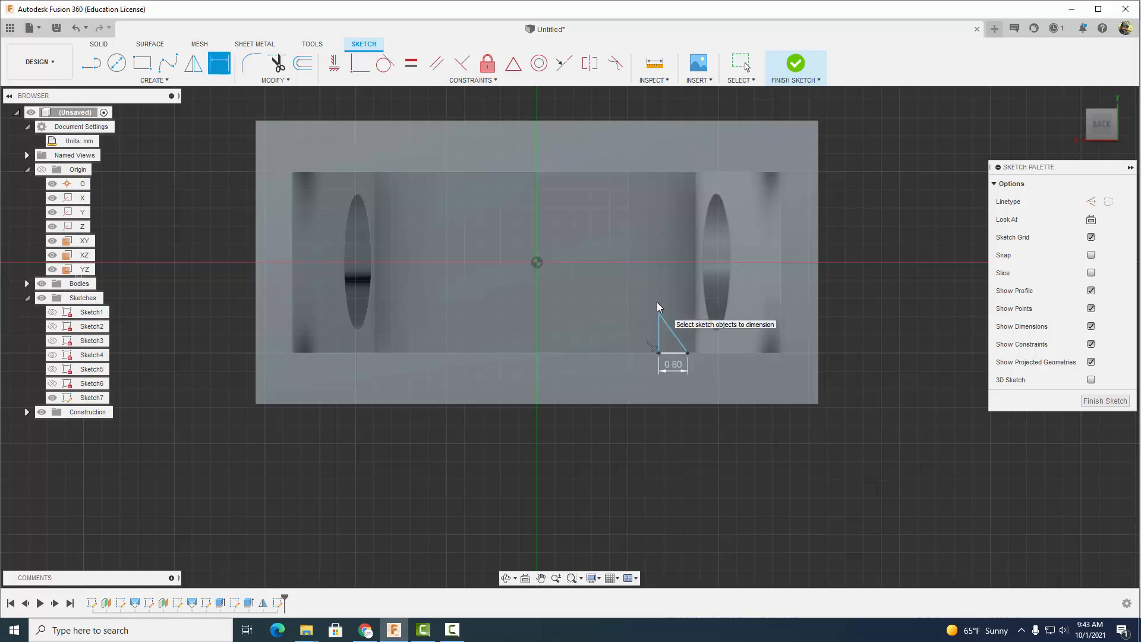
# Step: Dimension the triangle's apex at 2.5 mm above the block's lower outer edge
pyautogui.click(658, 313)
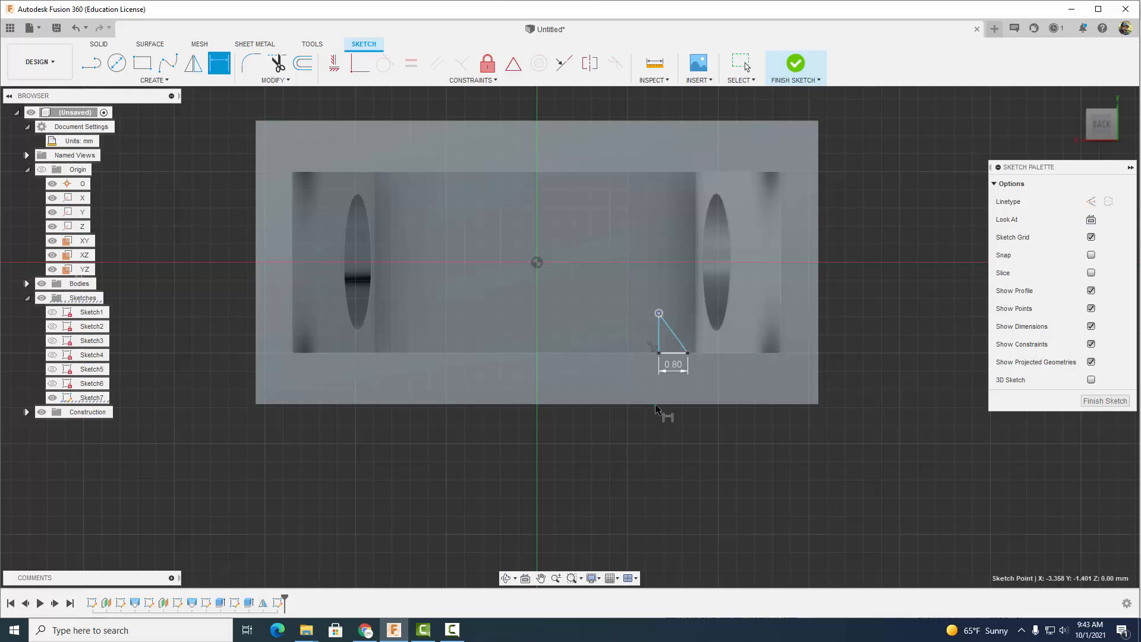
pyautogui.click(782, 400)
pyautogui.click(885, 344)
pyautogui.write('2.5')
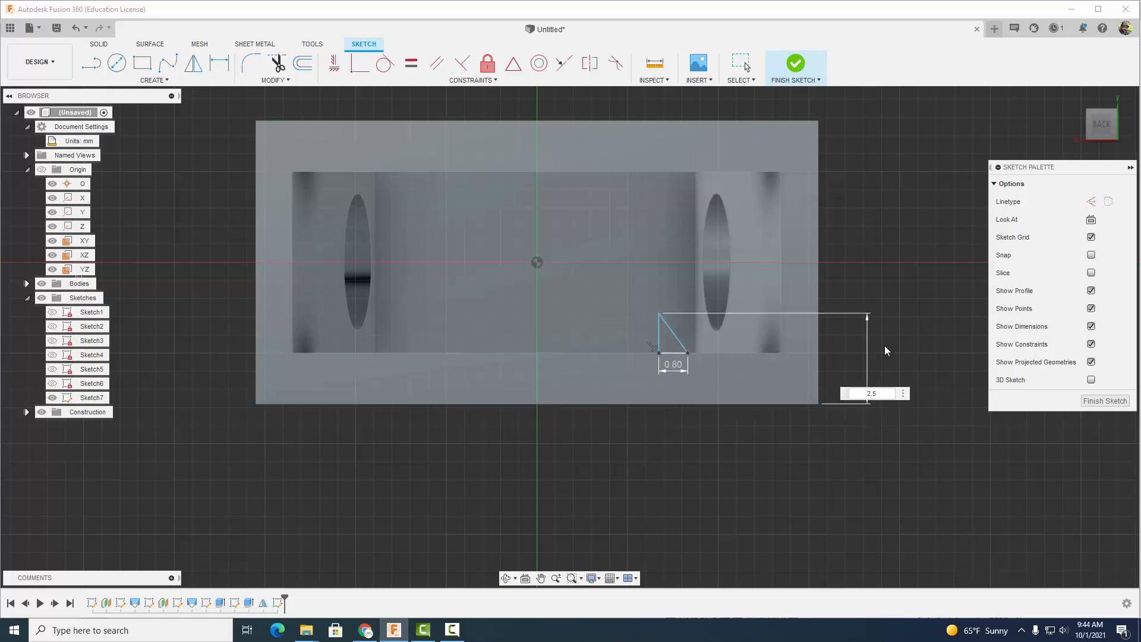
pyautogui.press('Return')
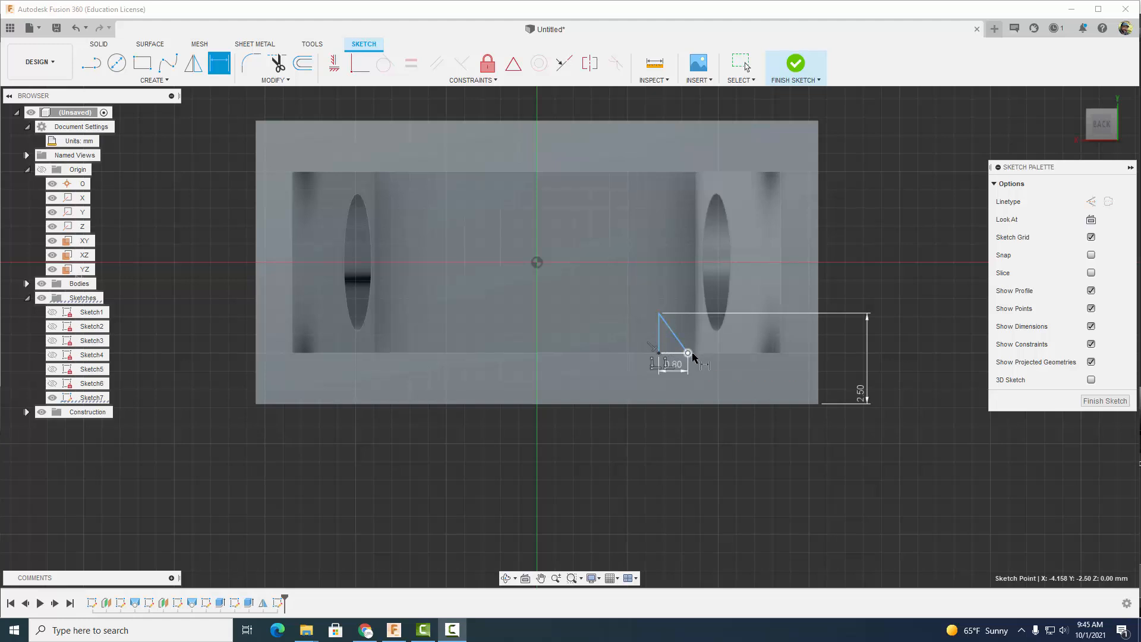
# Step: Dimension the triangle's outer base corner at 3 mm from the nearest side edge of the opening and finish the sketch
pyautogui.click(688, 356)
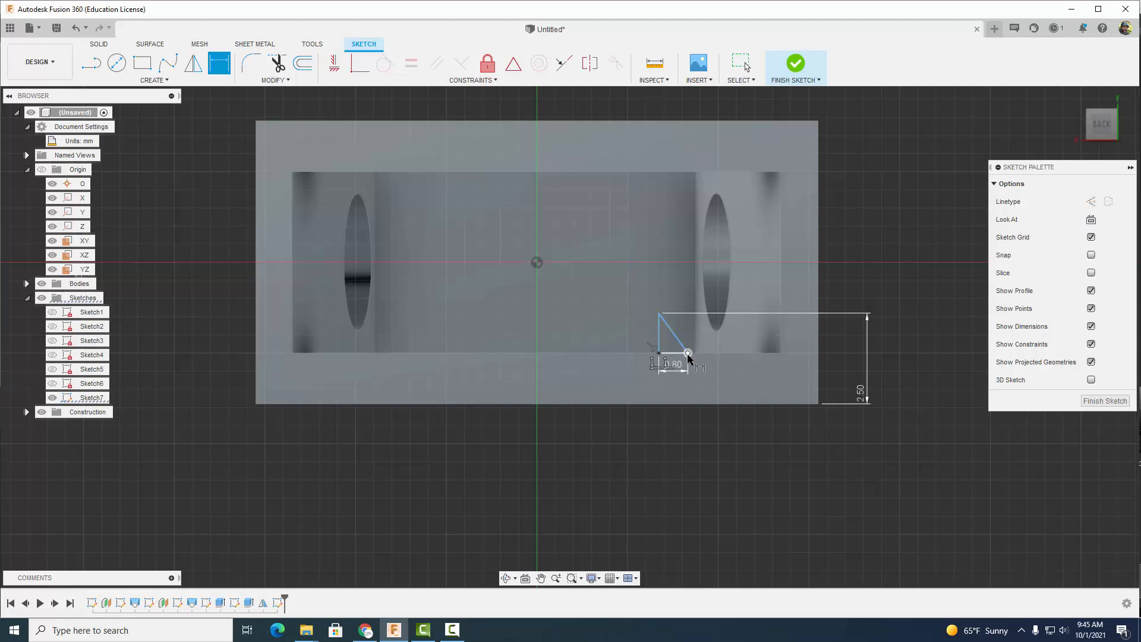
pyautogui.click(783, 330)
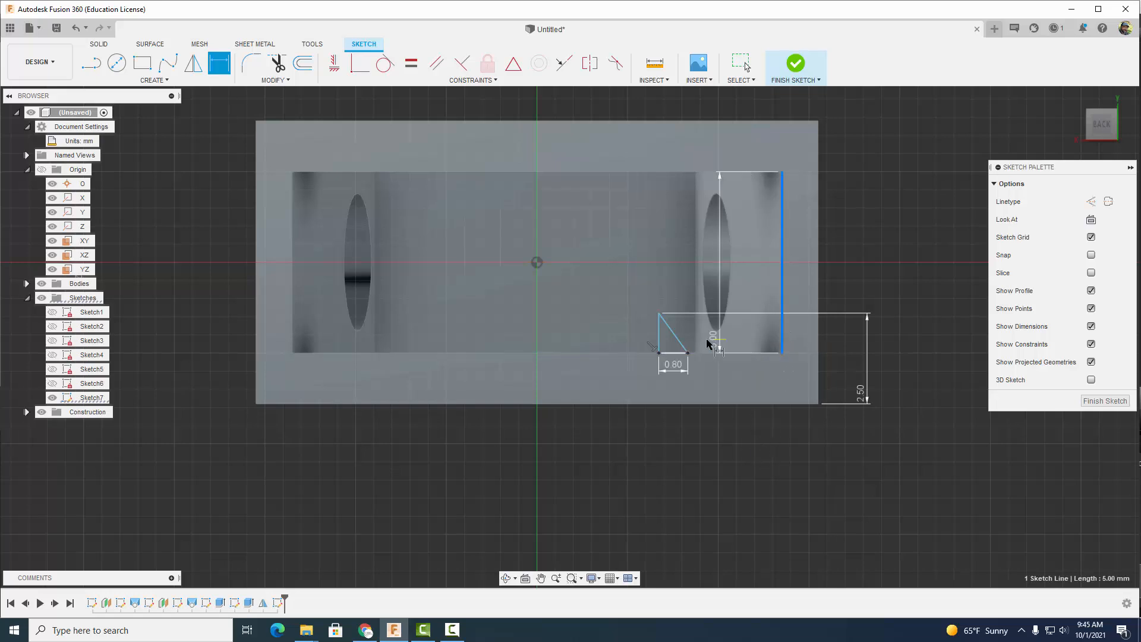
pyautogui.click(688, 353)
pyautogui.click(745, 475)
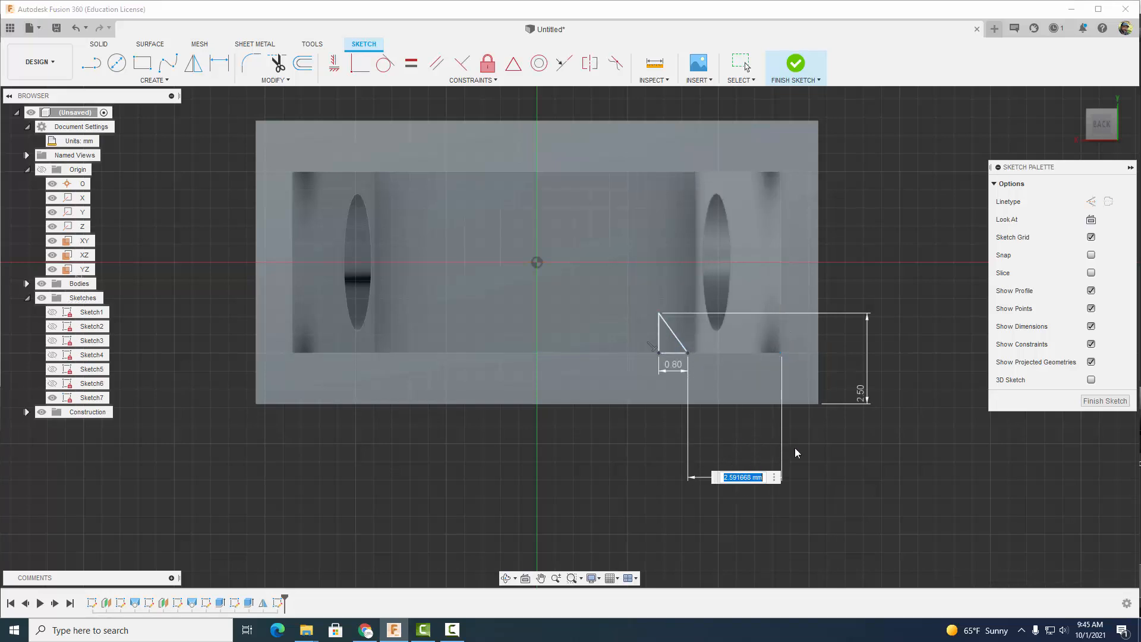
pyautogui.write('3')
pyautogui.press('Return')
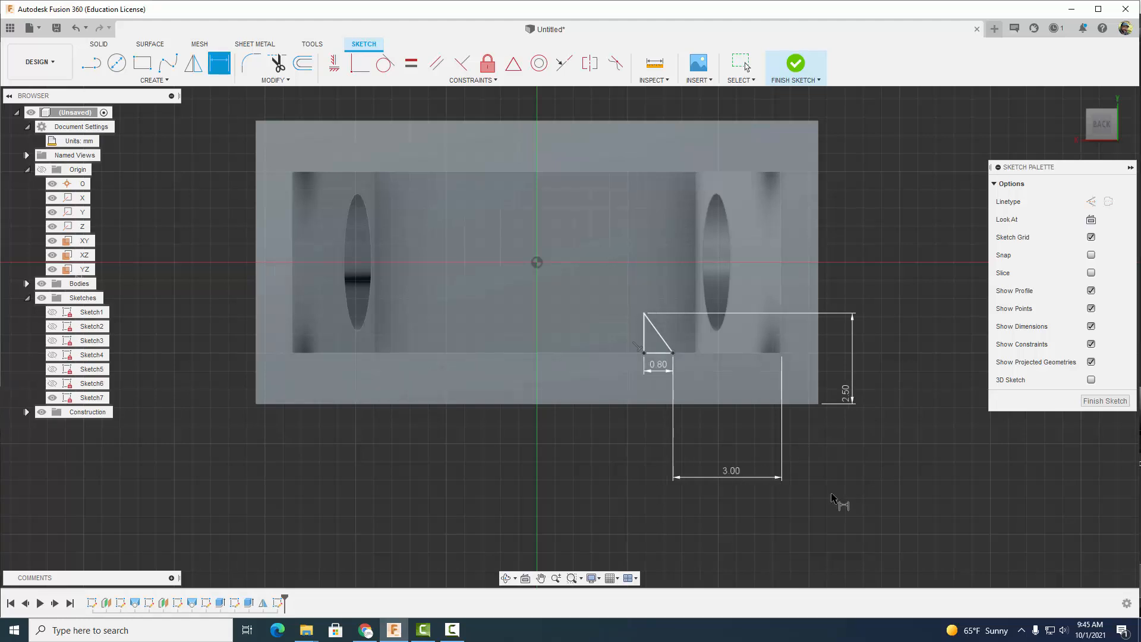
pyautogui.click(794, 64)
# Step: Extrude the triangle profile through the cavity up to its inner end wall, joined to the body
pyautogui.keyDown('shift'); pyautogui.moveTo(906, 370); pyautogui.dragTo(946, 390, button='middle'); pyautogui.keyUp('shift')
pyautogui.press('e')
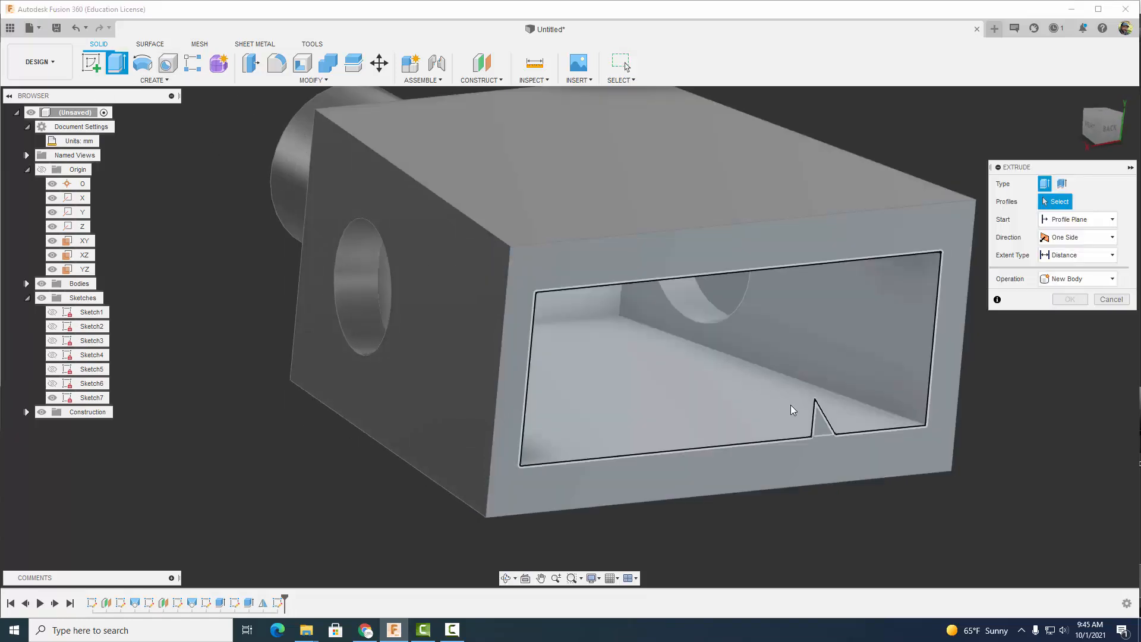
pyautogui.click(824, 428)
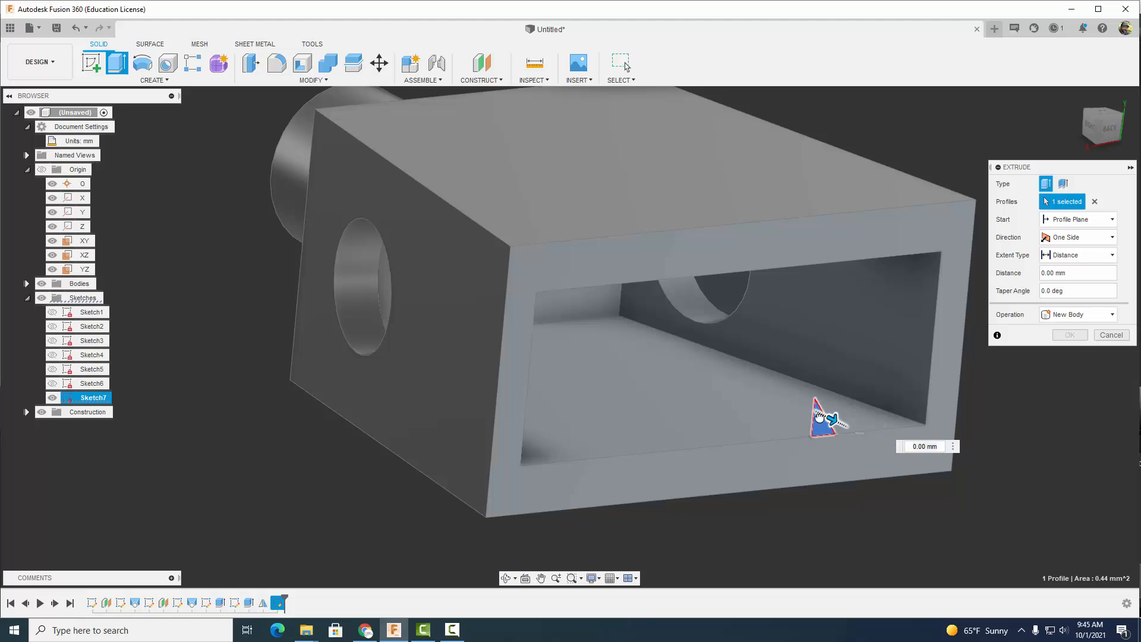
pyautogui.moveTo(820, 415); pyautogui.dragTo(780, 394)
pyautogui.click(1074, 255)
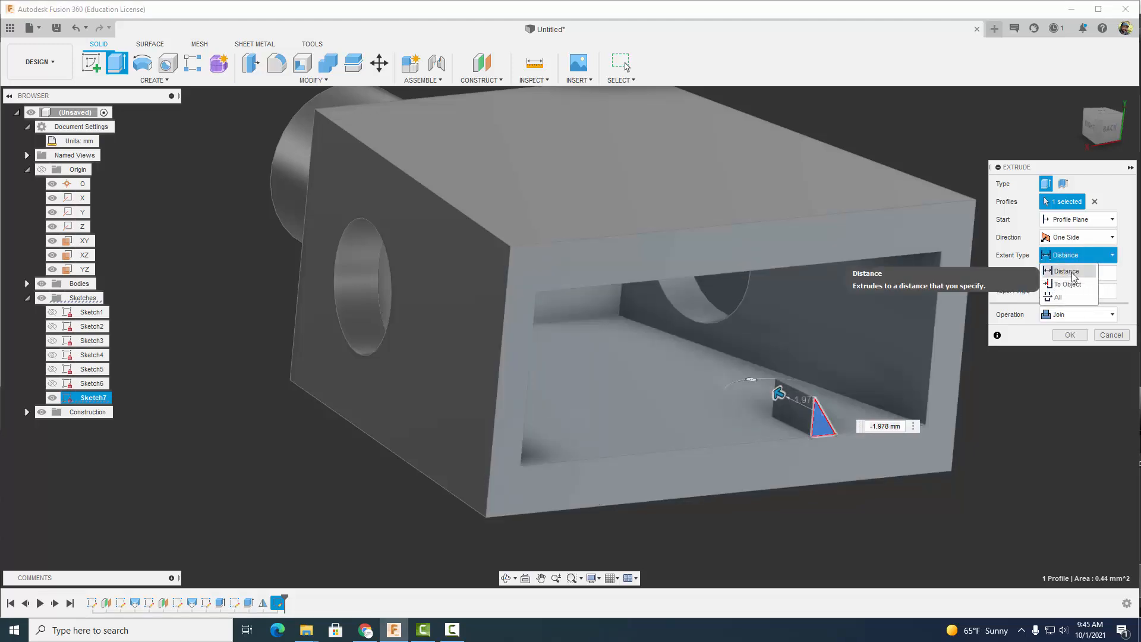
pyautogui.click(1072, 284)
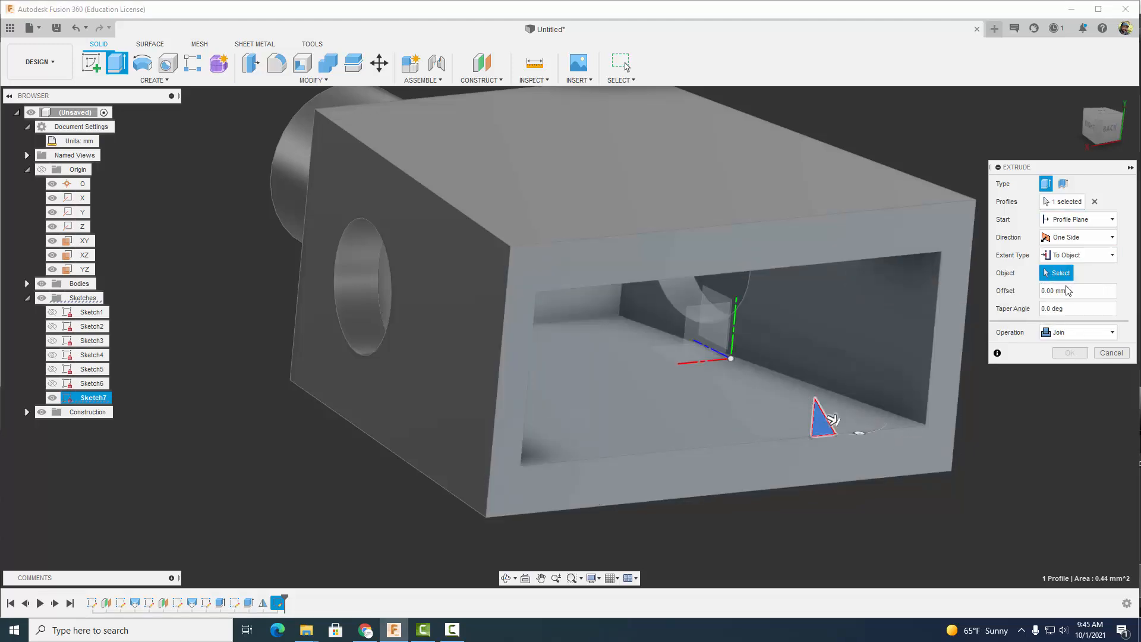
pyautogui.click(562, 313)
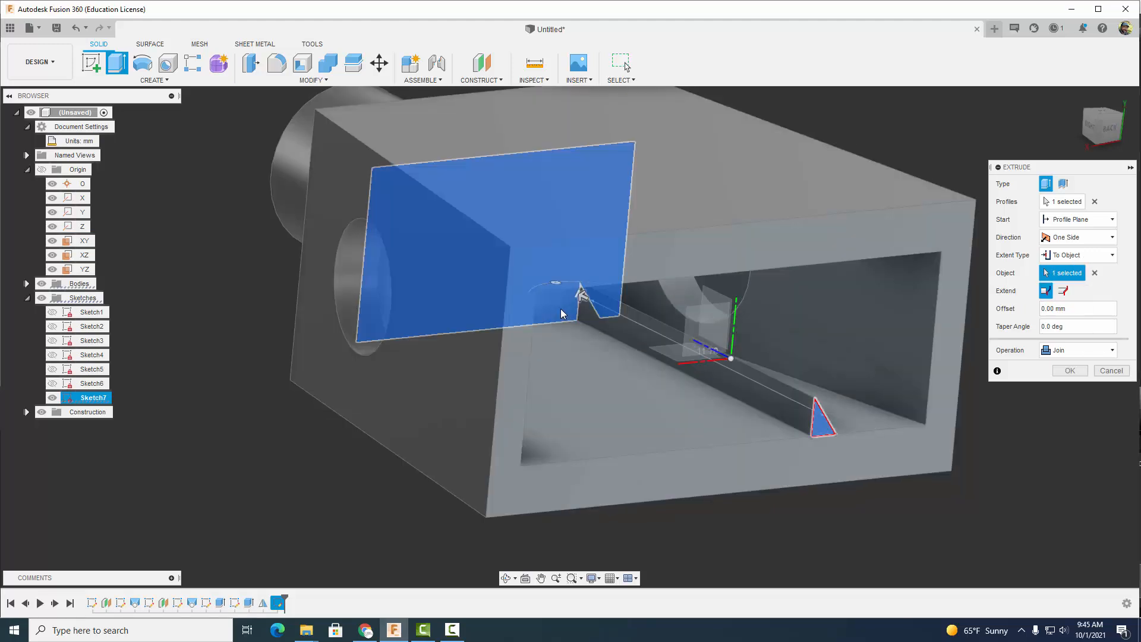
pyautogui.click(1069, 369)
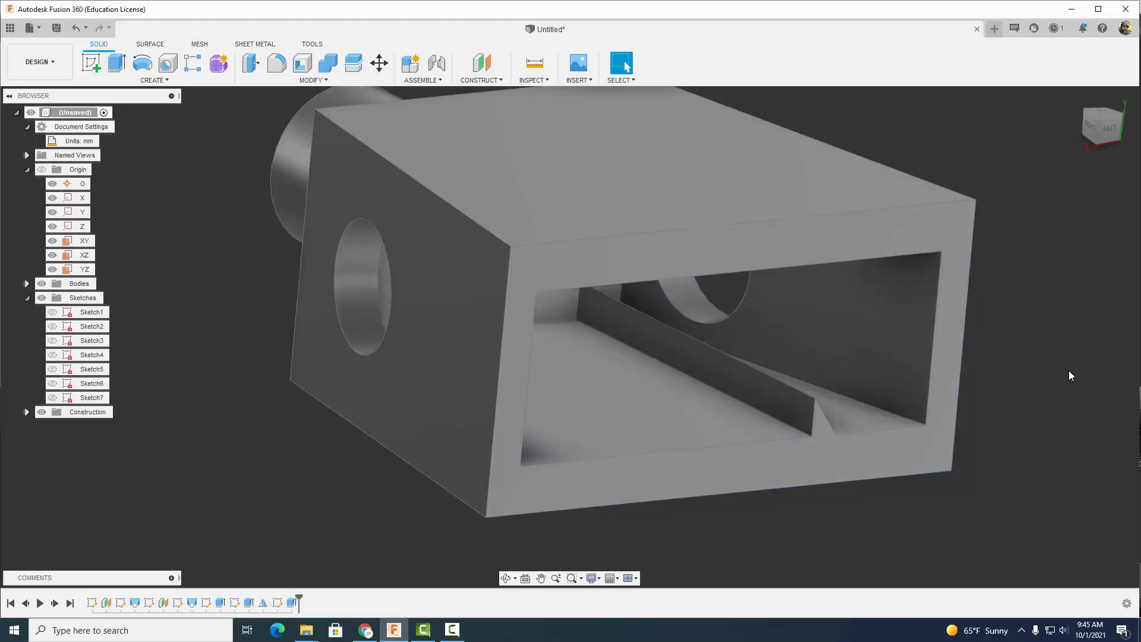
# Step: Mirror the triangular rib as a feature across the YZ origin plane
pyautogui.keyDown('shift'); pyautogui.moveTo(1048, 383); pyautogui.dragTo(1031, 369, button='middle'); pyautogui.keyUp('shift')
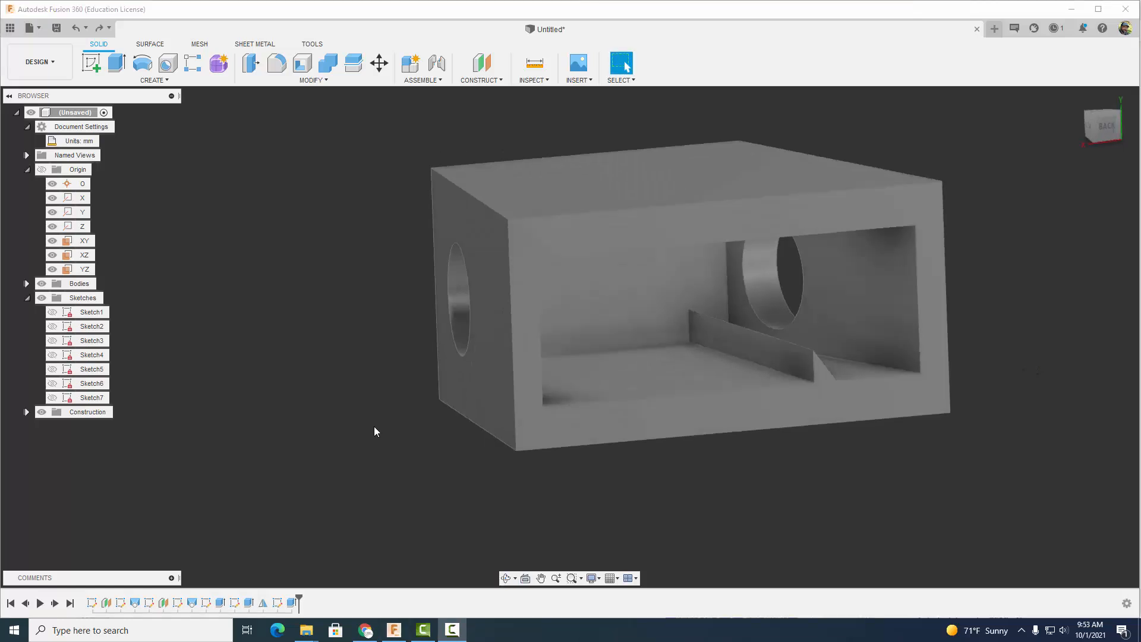
pyautogui.click(154, 79)
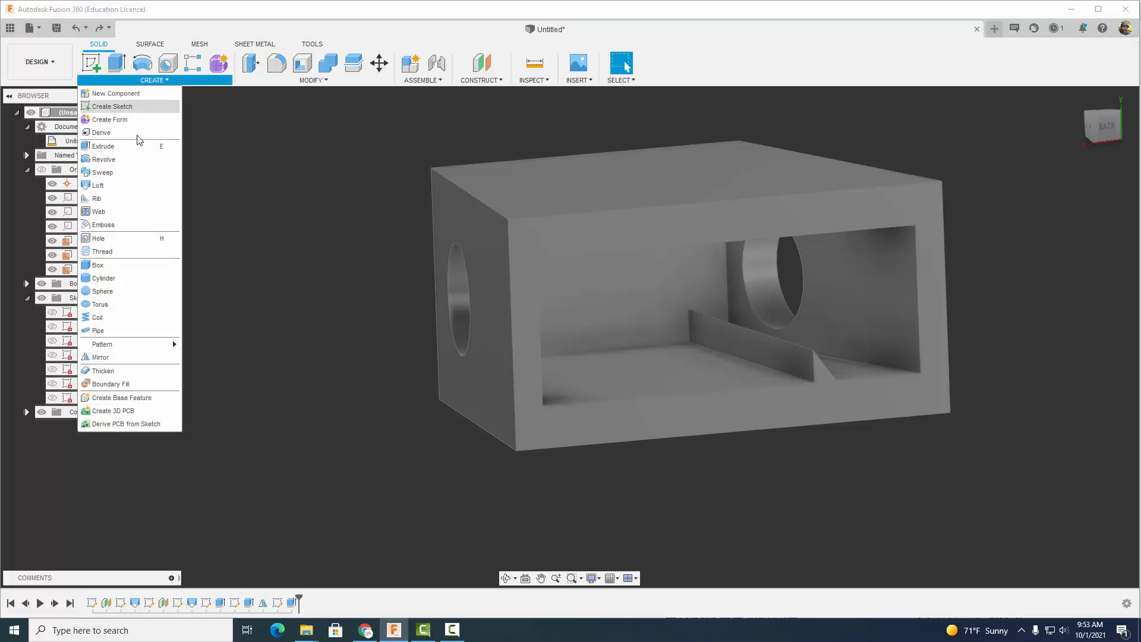
pyautogui.click(116, 357)
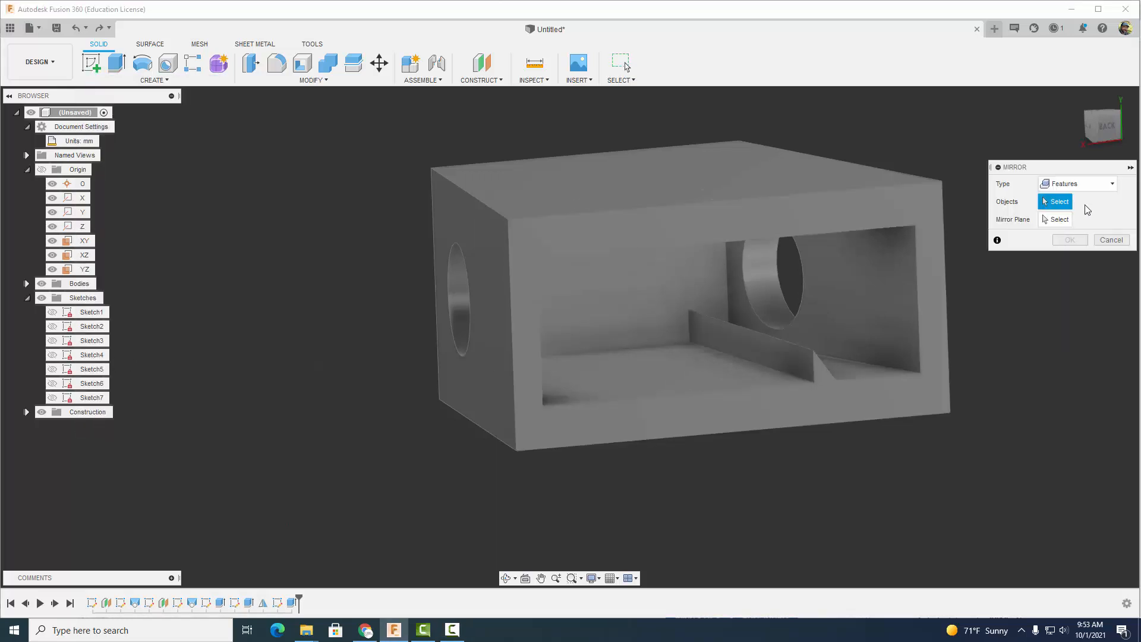
pyautogui.click(818, 367)
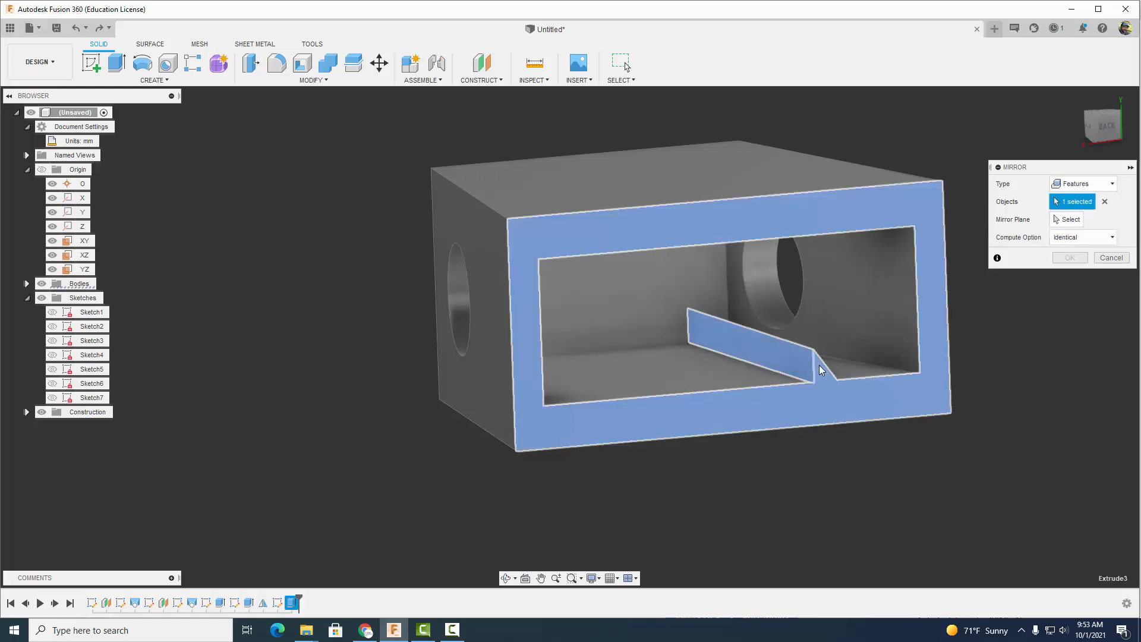
pyautogui.keyDown('shift'); pyautogui.moveTo(1128, 398); pyautogui.dragTo(1012, 407, button='middle'); pyautogui.keyUp('shift')
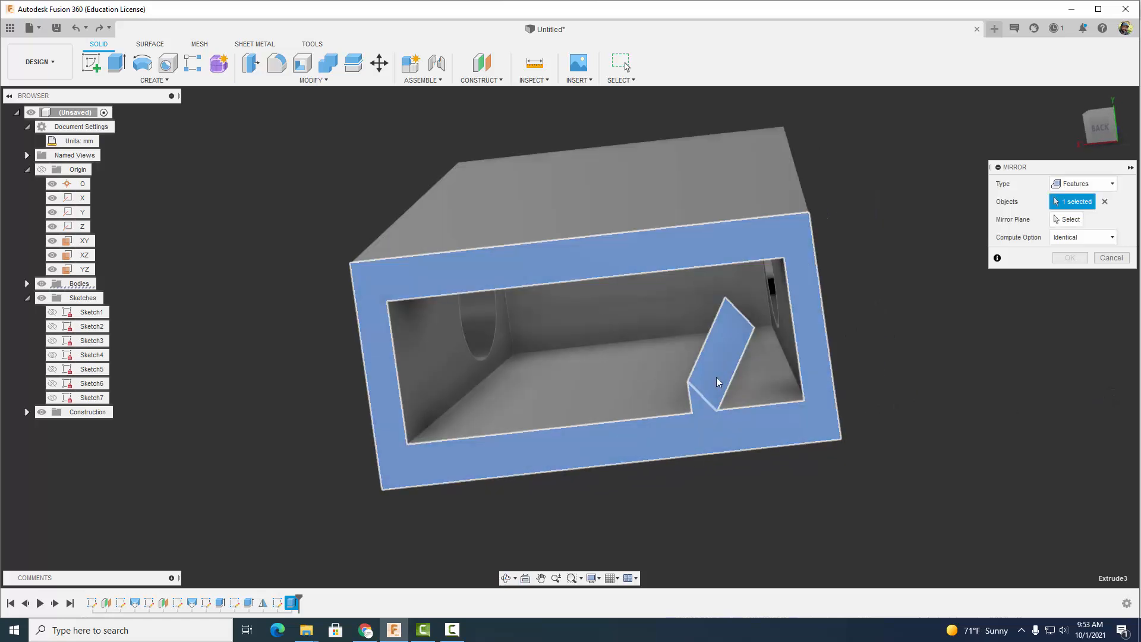
pyautogui.click(1066, 219)
pyautogui.keyDown('shift'); pyautogui.moveTo(955, 414); pyautogui.dragTo(903, 410, button='middle'); pyautogui.keyUp('shift')
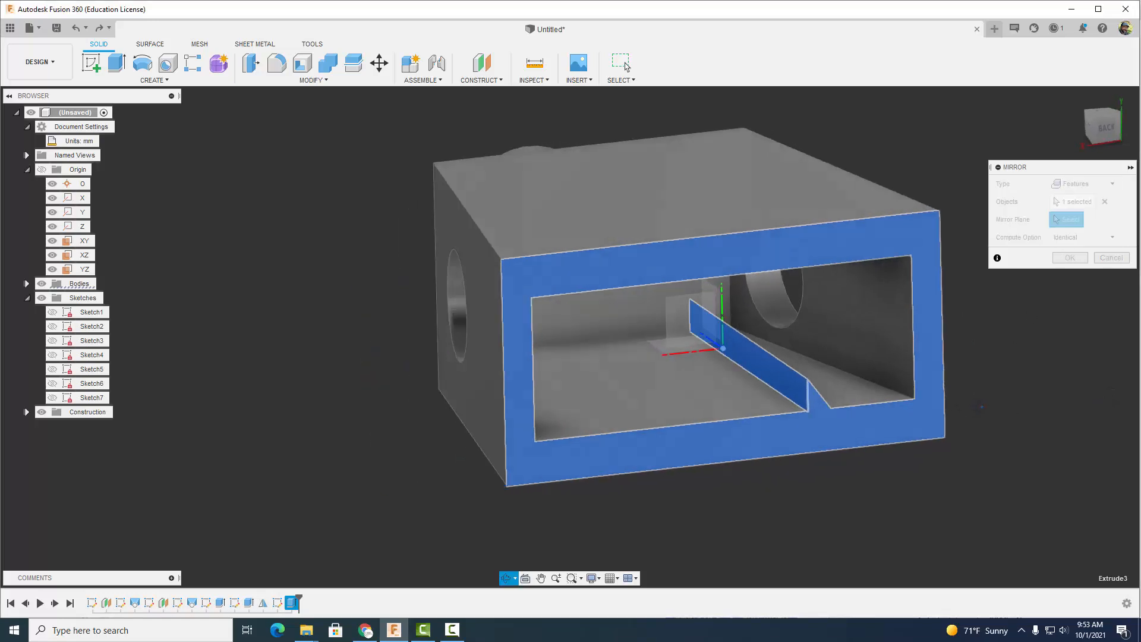
pyautogui.click(716, 291)
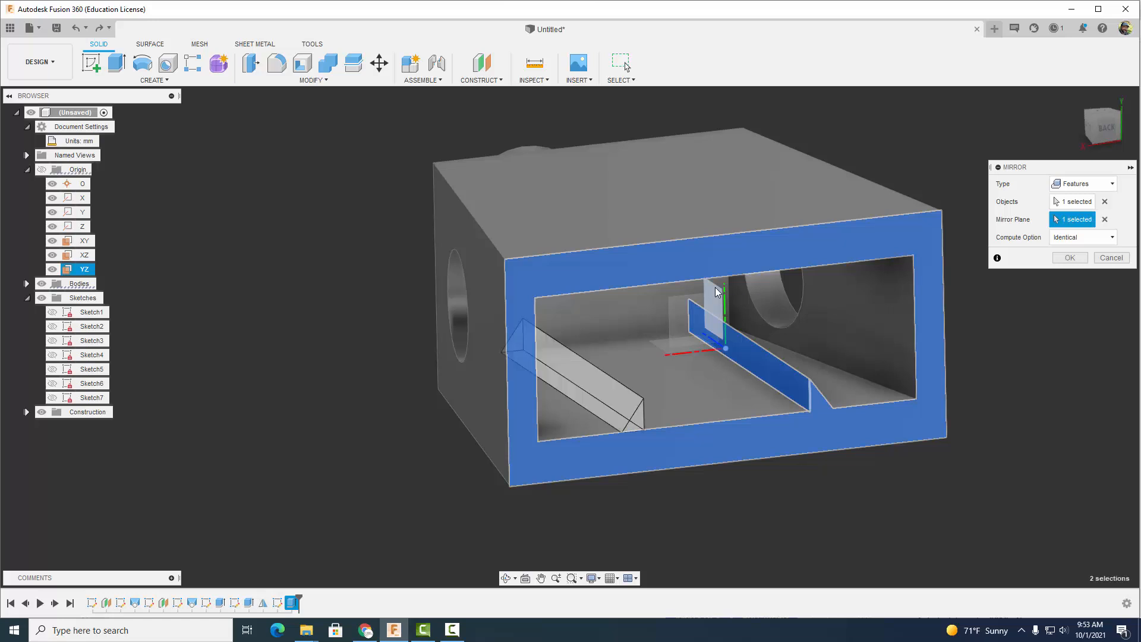
pyautogui.click(1068, 257)
# Step: Mirror both lower ribs as features across the XZ origin plane
pyautogui.keyDown('shift'); pyautogui.moveTo(1043, 283); pyautogui.dragTo(1029, 321, button='middle'); pyautogui.keyUp('shift')
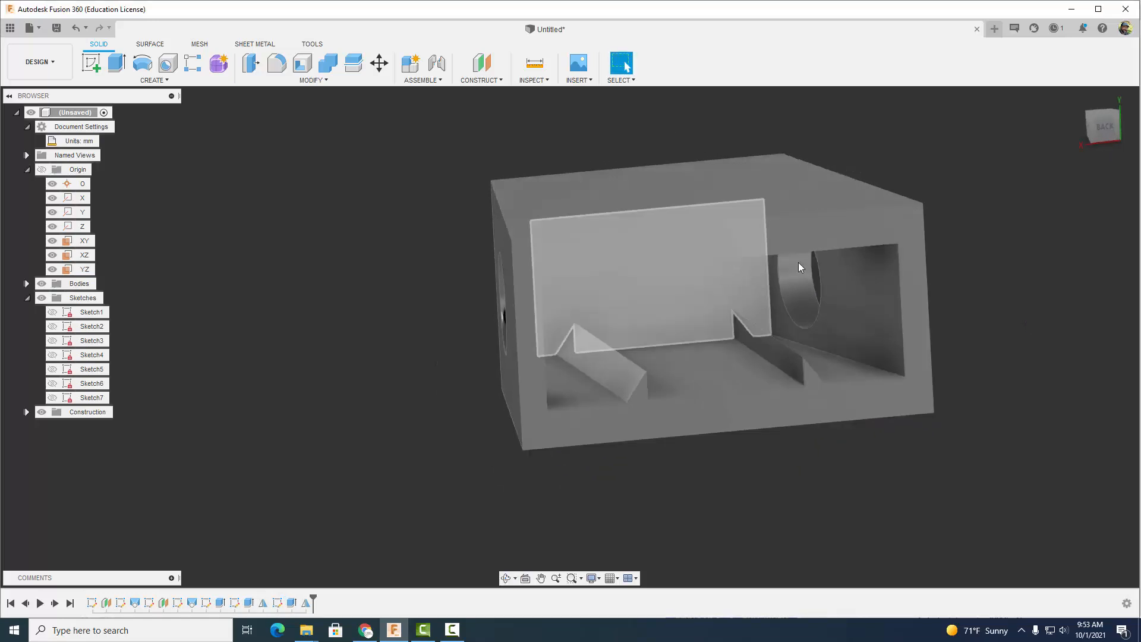
pyautogui.click(145, 81)
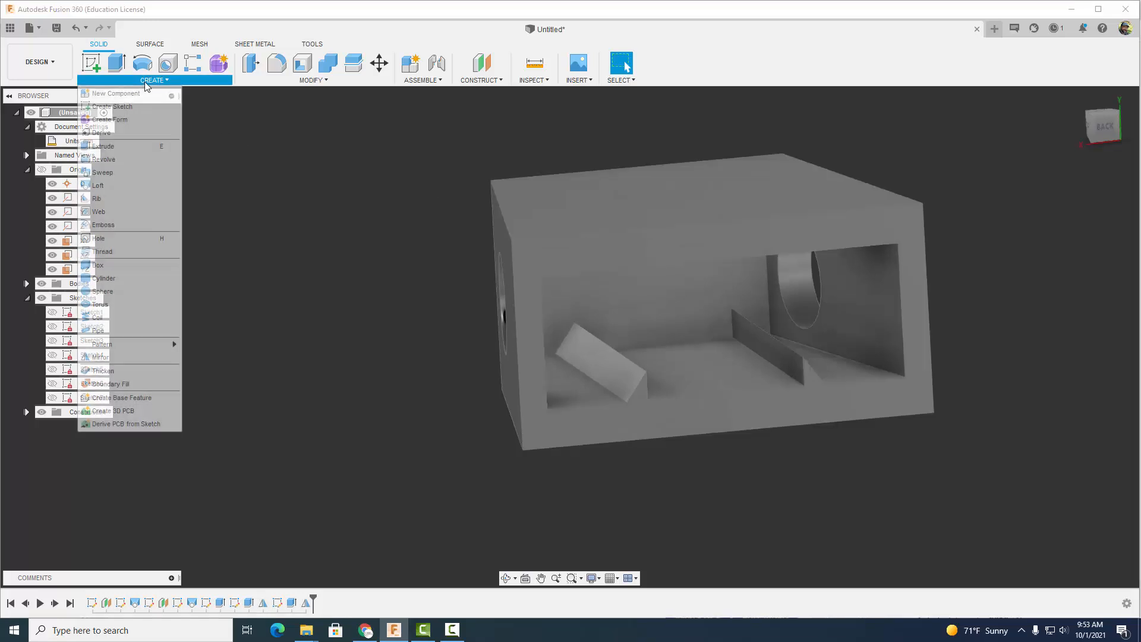
pyautogui.click(119, 358)
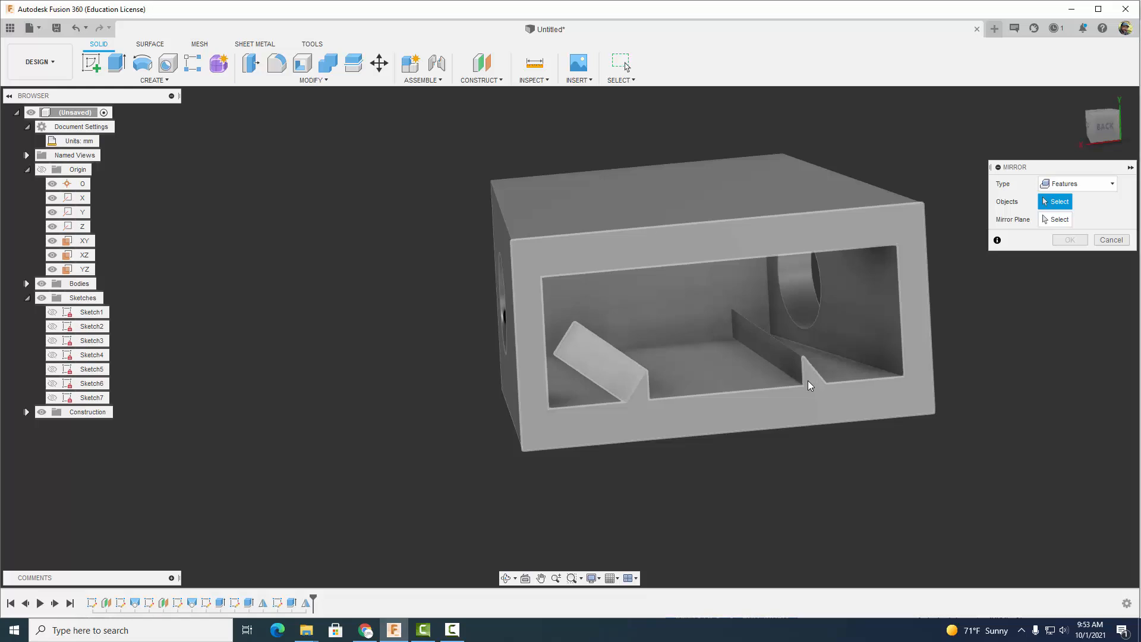
pyautogui.click(807, 380)
pyautogui.click(786, 363)
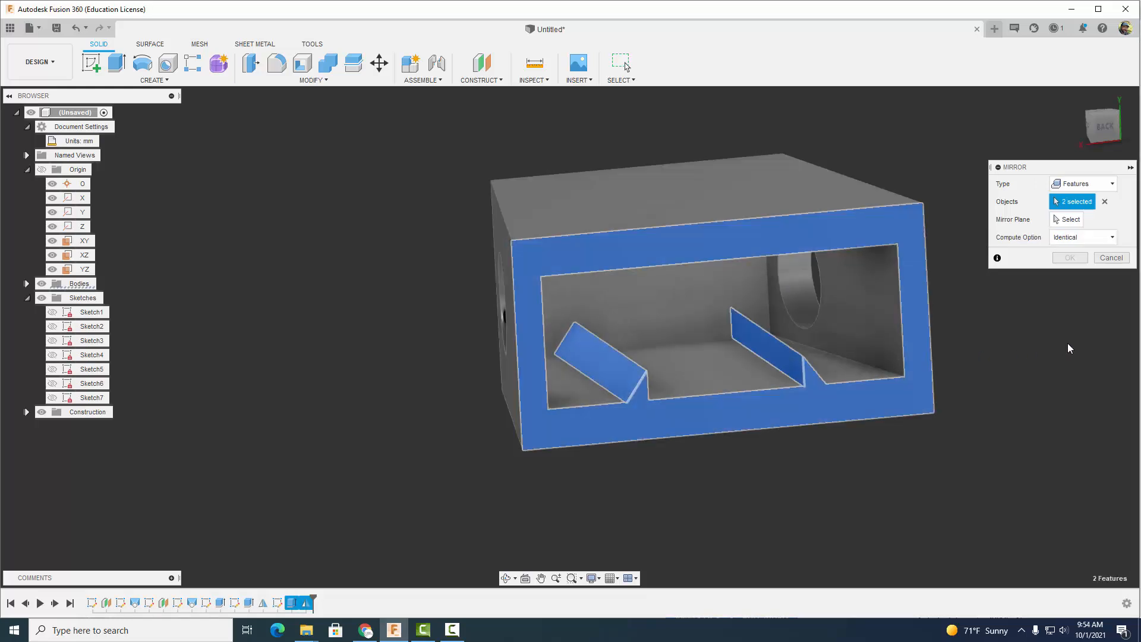
pyautogui.moveTo(1069, 347)
pyautogui.keyDown('shift'); pyautogui.mouseDown(button='middle')
pyautogui.moveTo(1044, 345)
pyautogui.moveTo(1067, 342)
pyautogui.mouseUp(button='middle'); pyautogui.keyUp('shift')
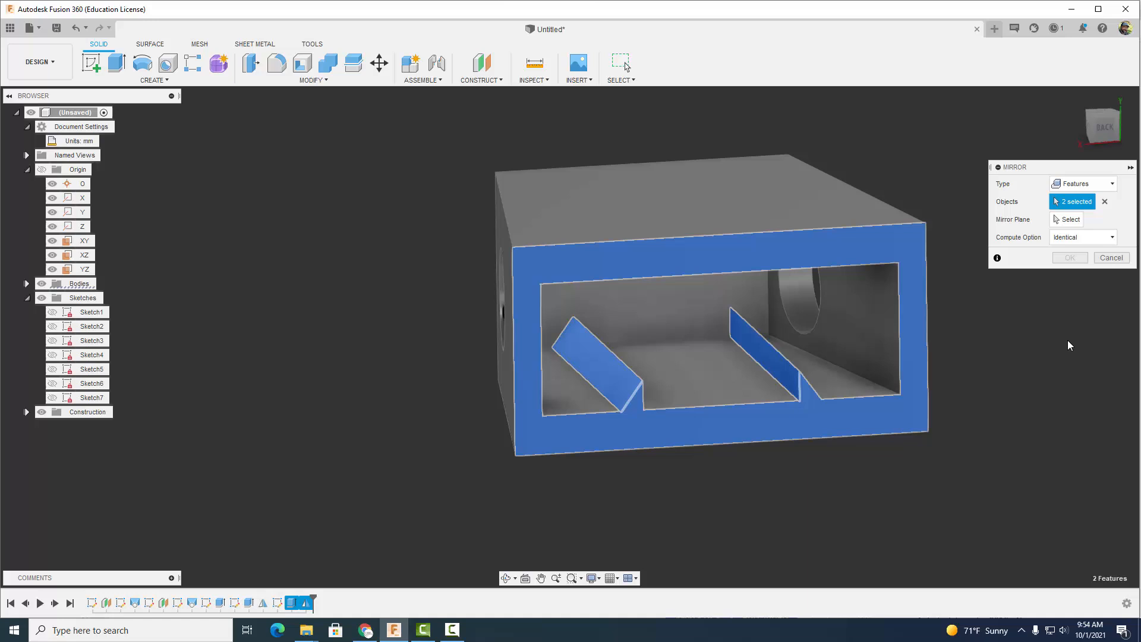
pyautogui.click(1066, 223)
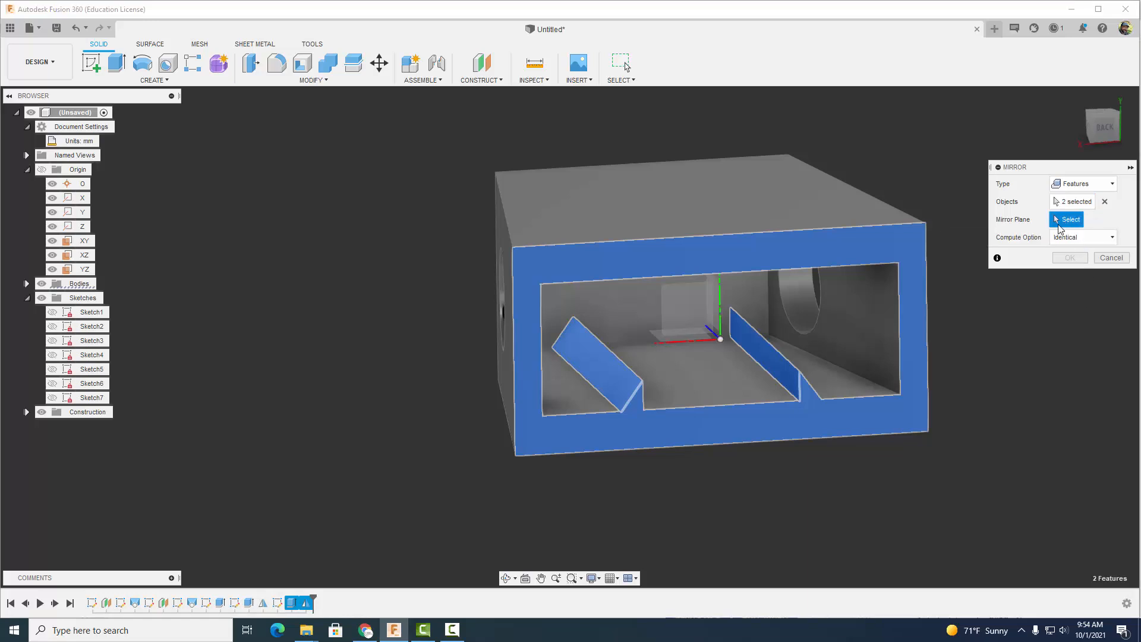
pyautogui.click(664, 339)
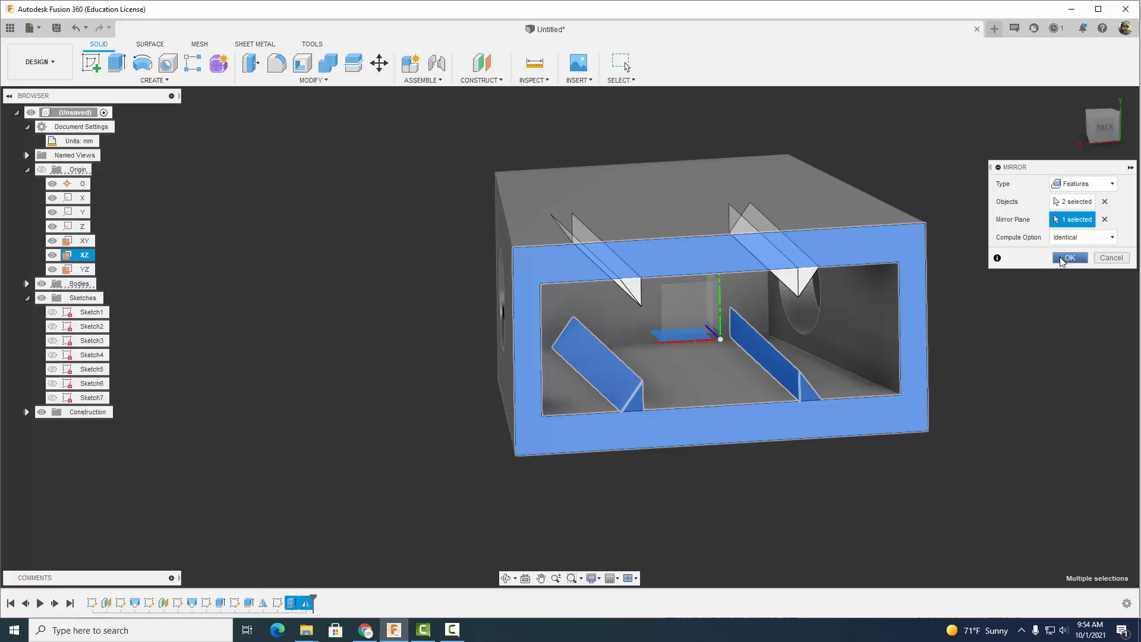
pyautogui.click(1068, 257)
# Step: Sketch a 2 mm diameter circle centred on the origin on the cavity's inner end wall and finish the sketch
pyautogui.keyDown('shift'); pyautogui.moveTo(1024, 329); pyautogui.dragTo(992, 330, button='middle'); pyautogui.keyUp('shift')
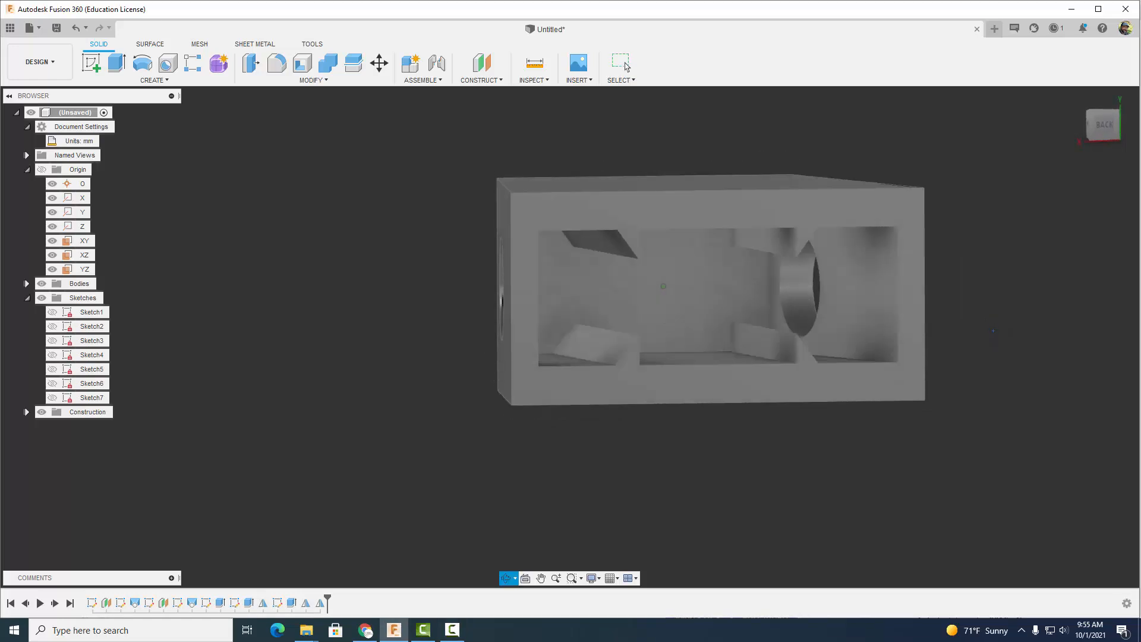
pyautogui.press('Escape')
pyautogui.click(681, 297)
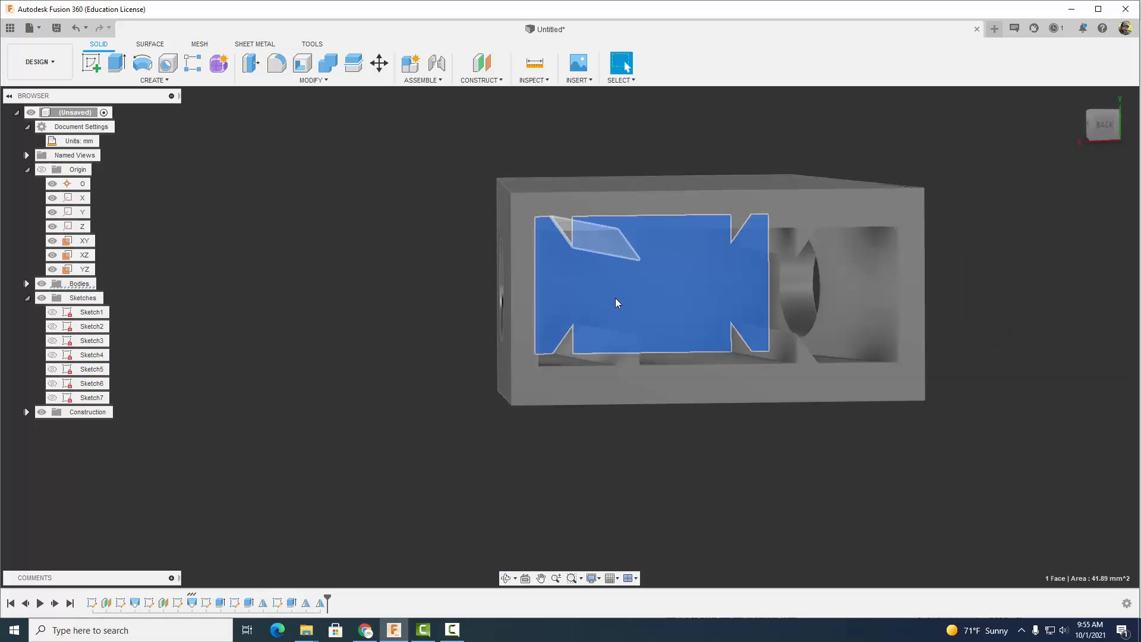
pyautogui.click(89, 65)
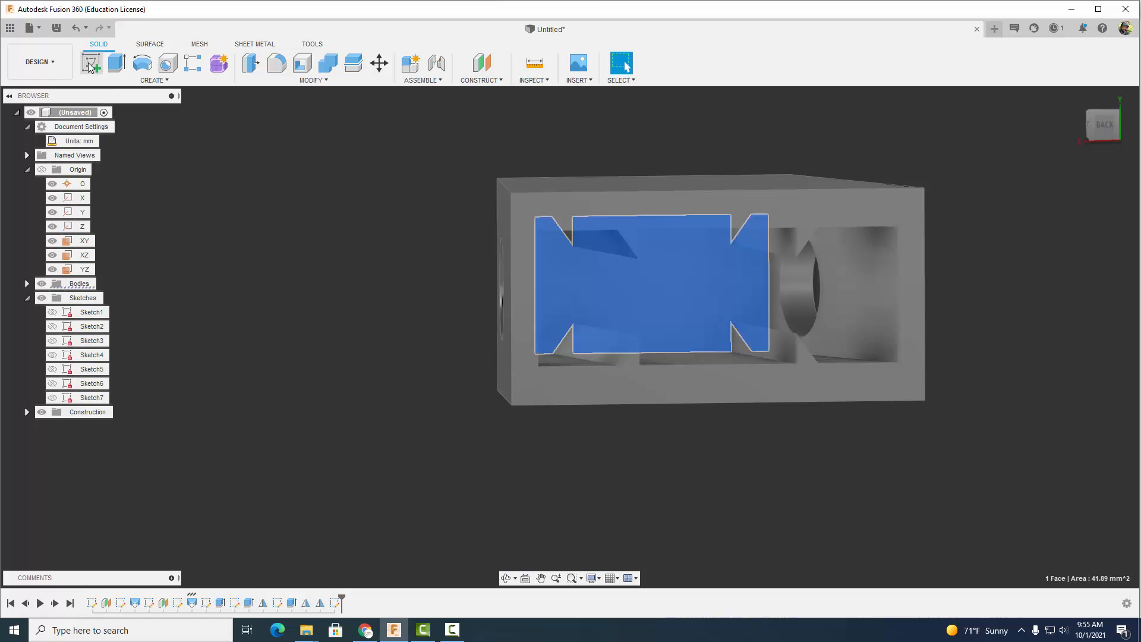
pyautogui.click(117, 63)
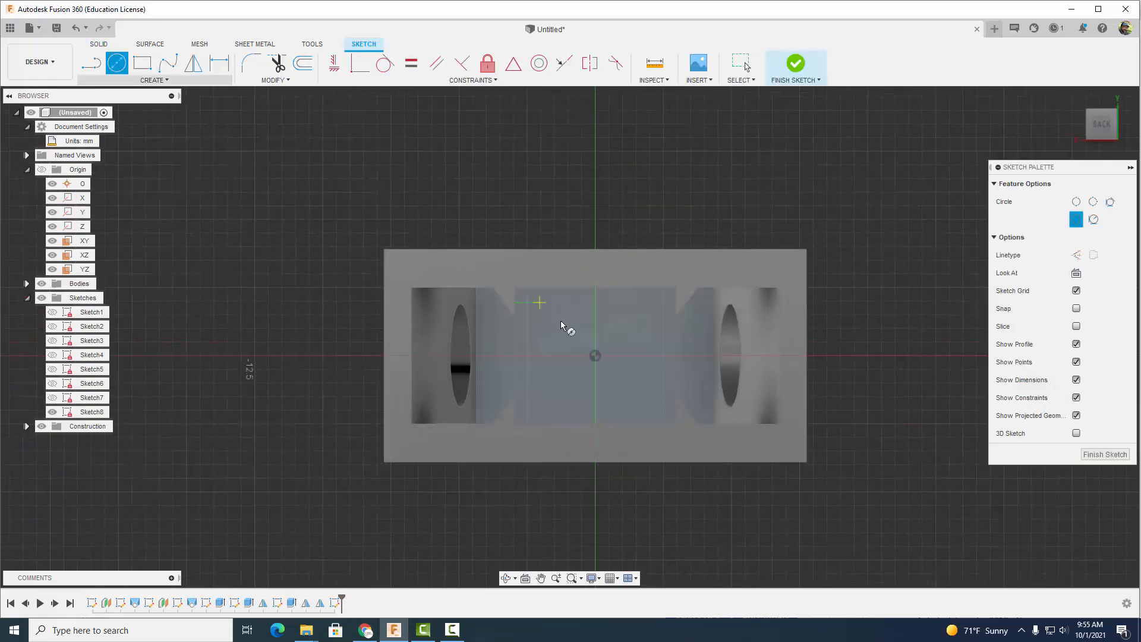
pyautogui.click(609, 355)
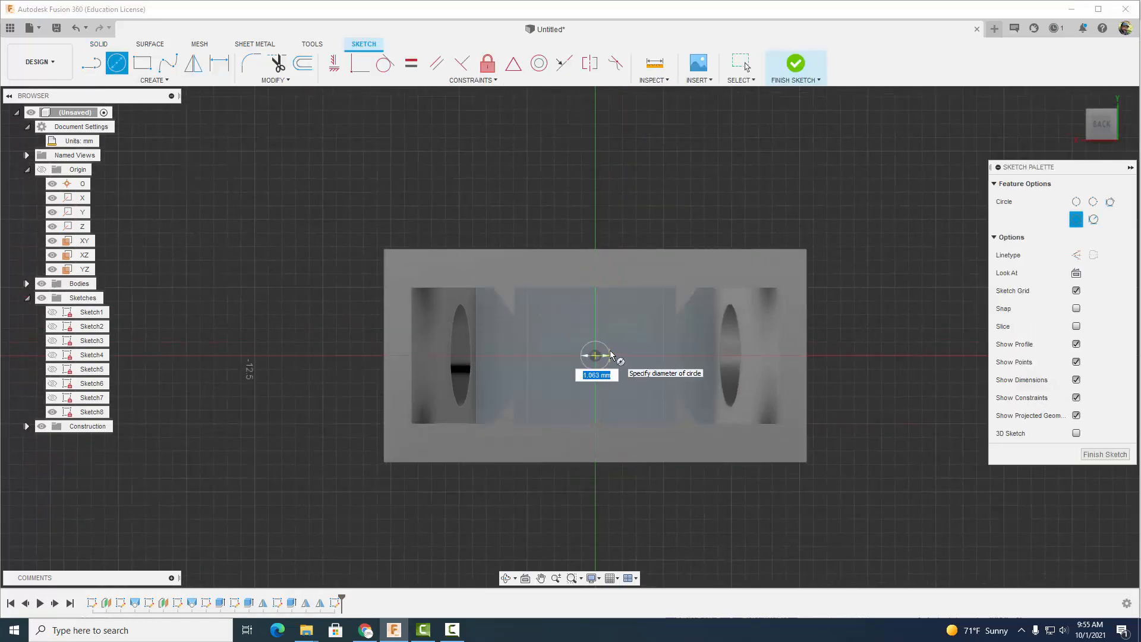
pyautogui.write('2')
pyautogui.press('Return')
pyautogui.press('Escape')
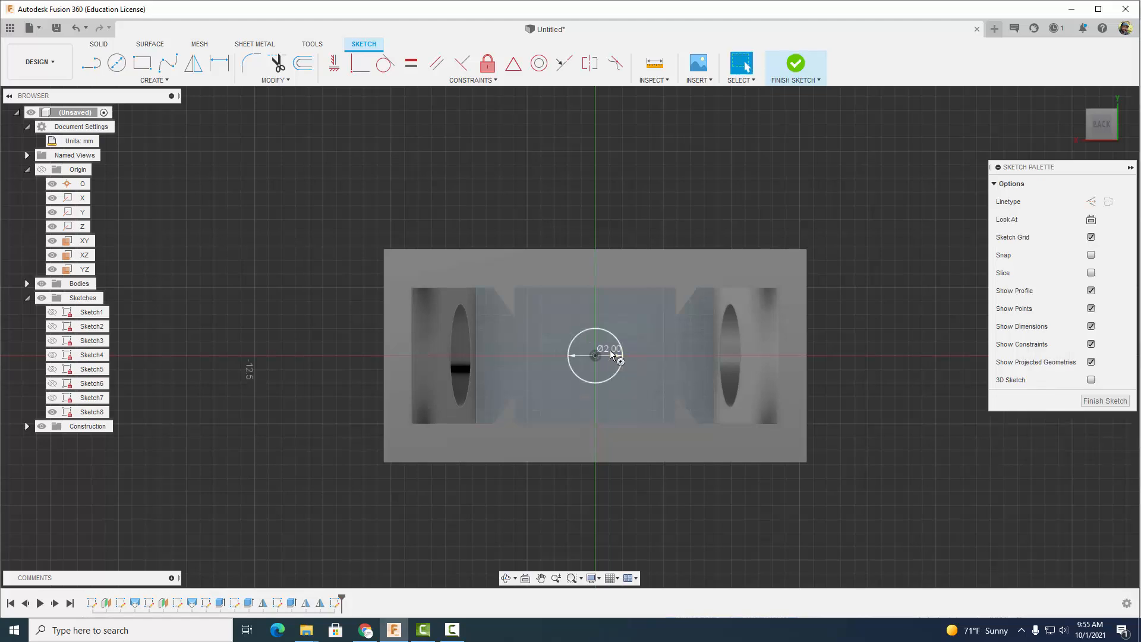
pyautogui.click(789, 70)
# Step: Extrude the circle on the cavity's inner end wall by -2 mm as a cut into the body
pyautogui.moveTo(828, 140)
pyautogui.keyDown('shift'); pyautogui.mouseDown(button='middle')
pyautogui.moveTo(901, 252)
pyautogui.moveTo(963, 253)
pyautogui.mouseUp(button='middle'); pyautogui.keyUp('shift')
pyautogui.press('e')
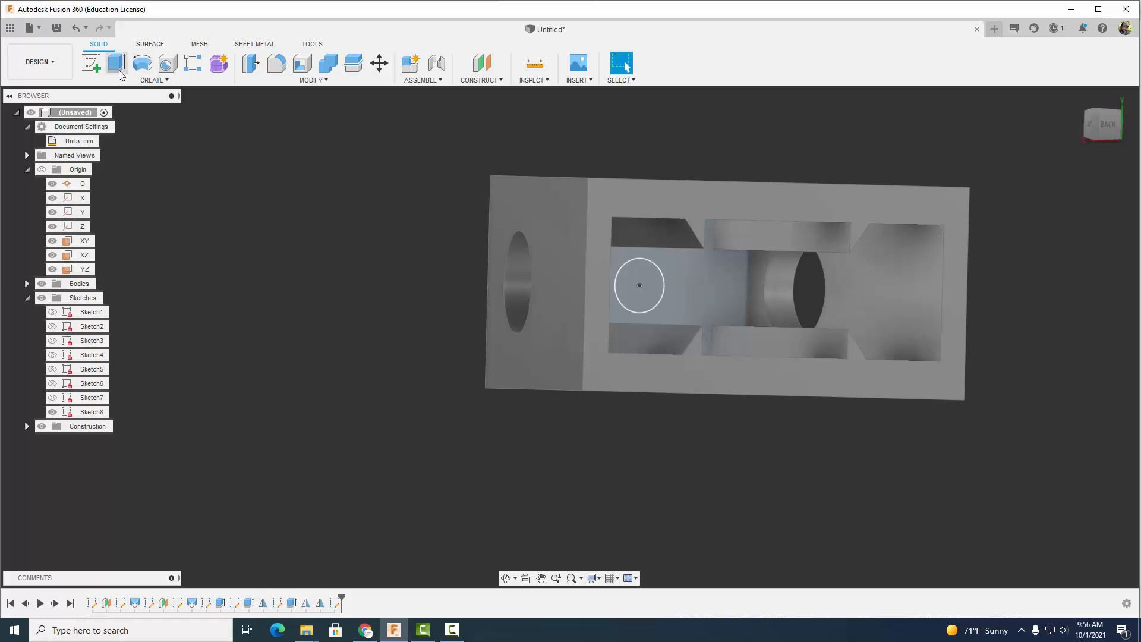
pyautogui.click(637, 276)
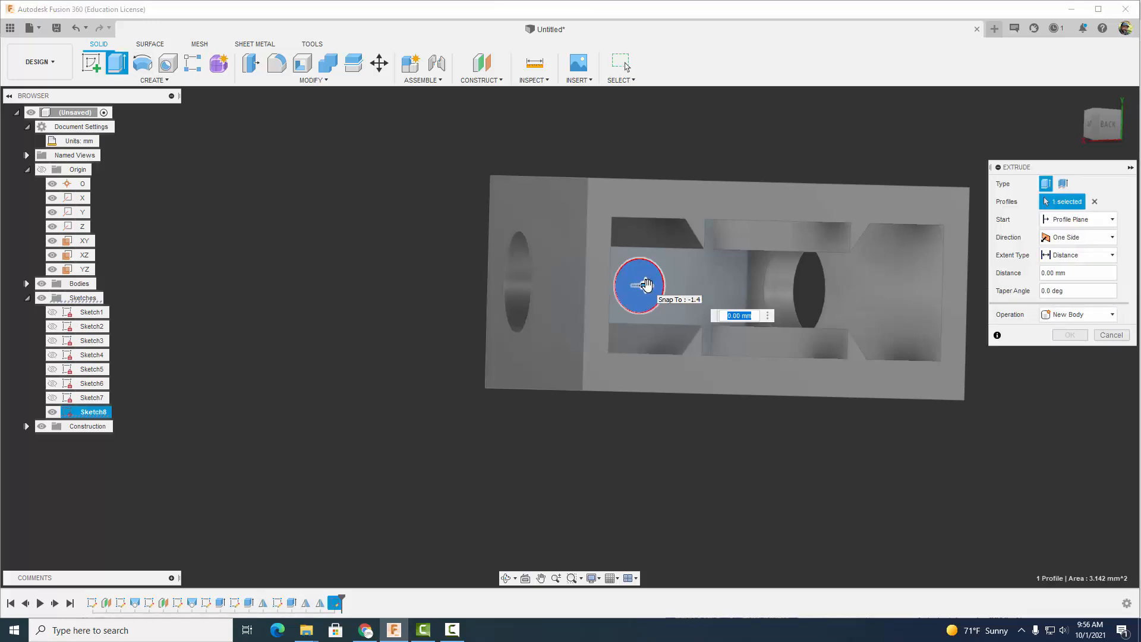
pyautogui.write('-2')
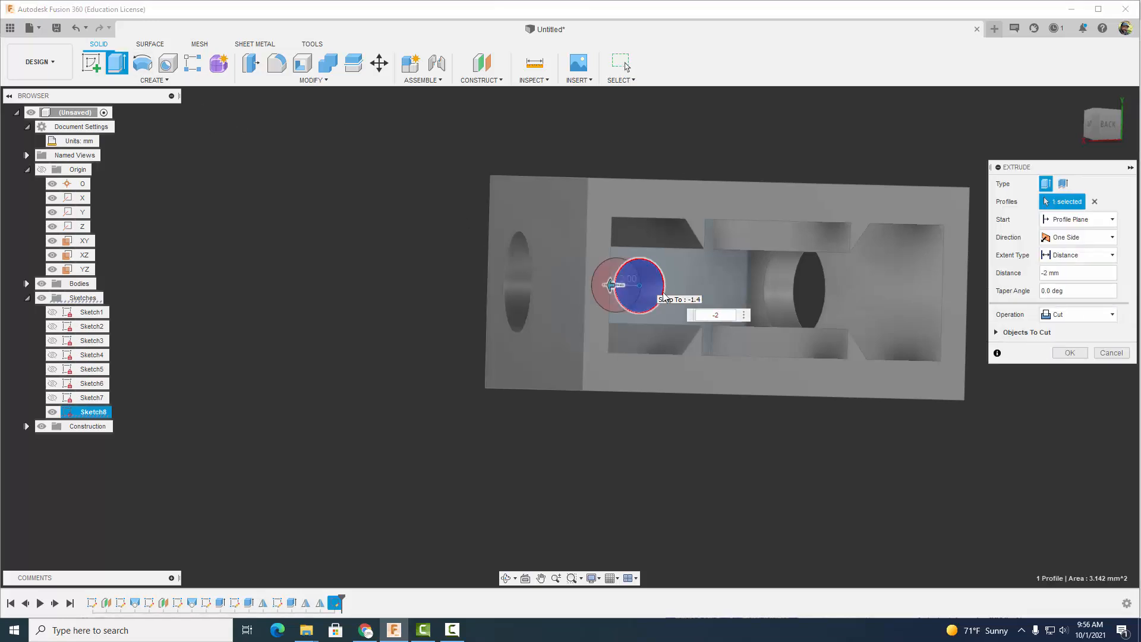
pyautogui.click(1064, 353)
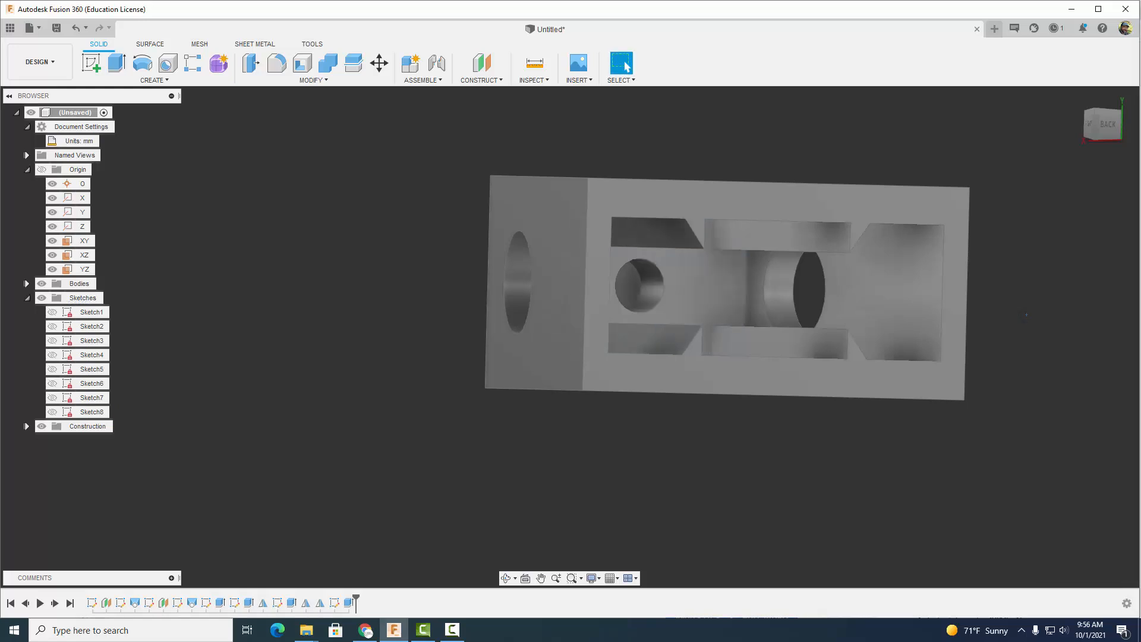
# Step: Fillet the block's four long corner edges, the four edges around its stem-side face and the stem's free end edge with a 0.4 mm radius
pyautogui.keyDown('shift'); pyautogui.moveTo(1063, 292); pyautogui.dragTo(1002, 320, button='middle'); pyautogui.keyUp('shift')
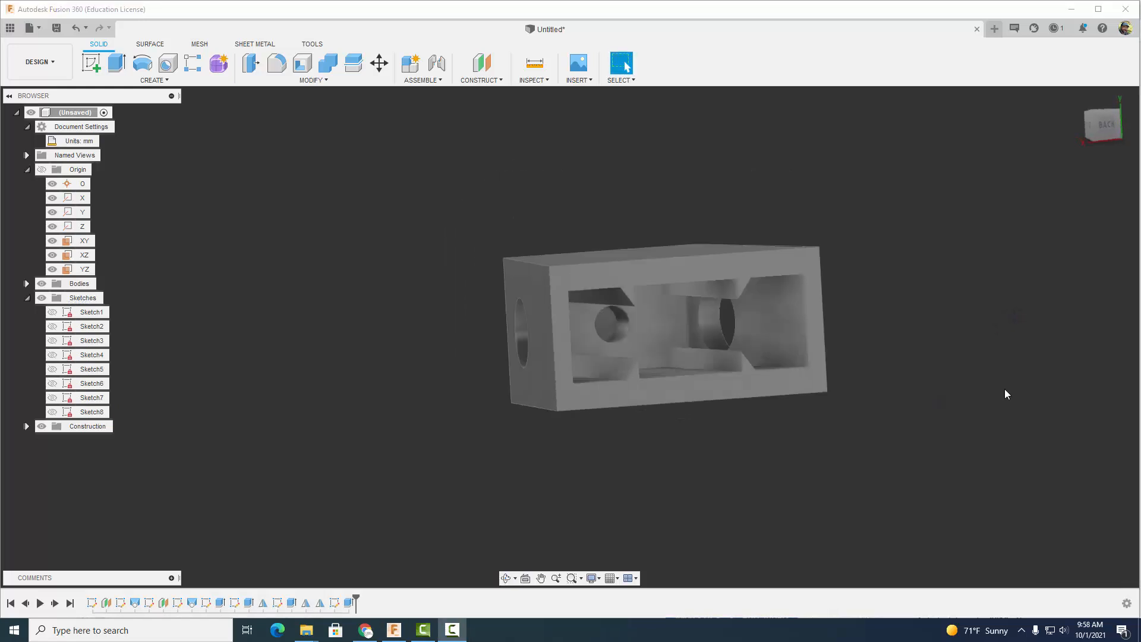
pyautogui.keyDown('shift'); pyautogui.moveTo(950, 368); pyautogui.dragTo(823, 395, button='middle'); pyautogui.keyUp('shift')
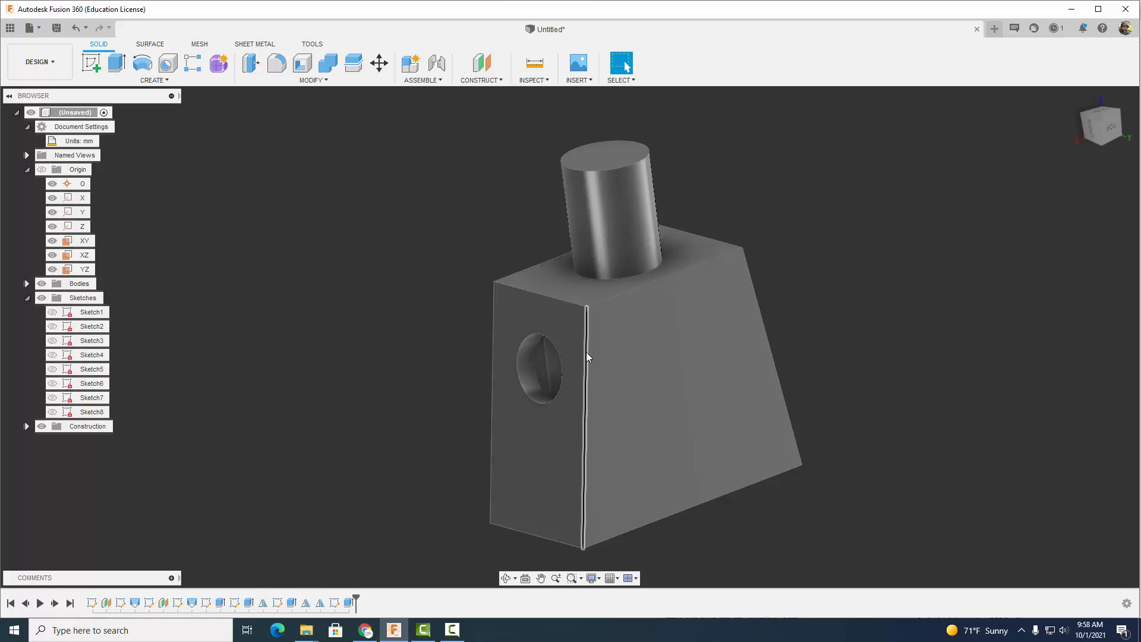
pyautogui.click(277, 64)
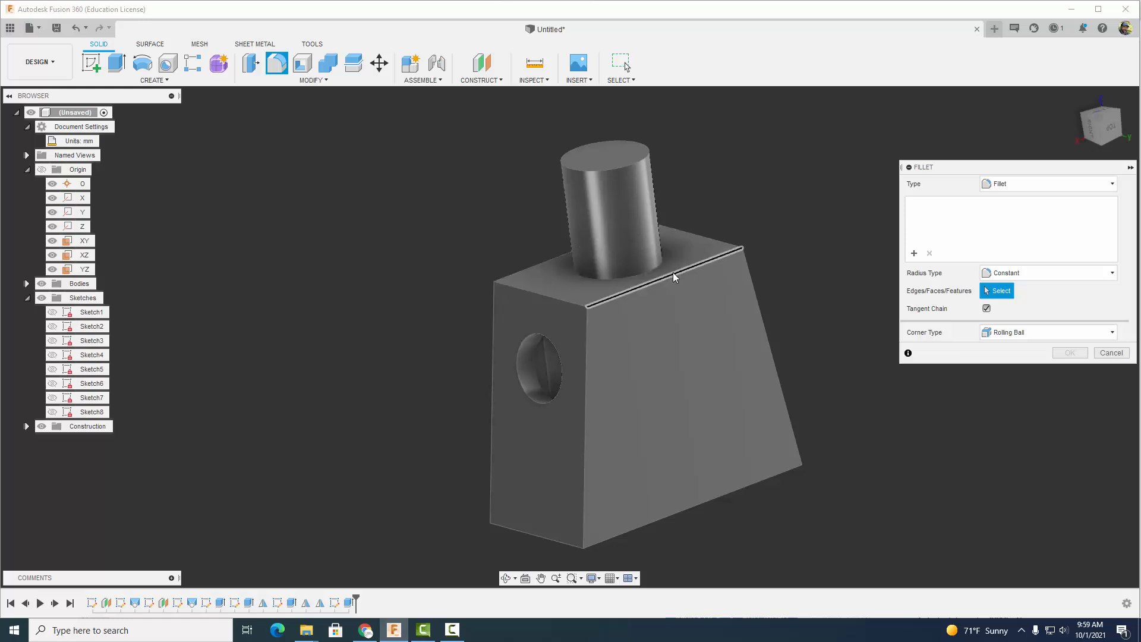
pyautogui.click(656, 282)
pyautogui.click(540, 293)
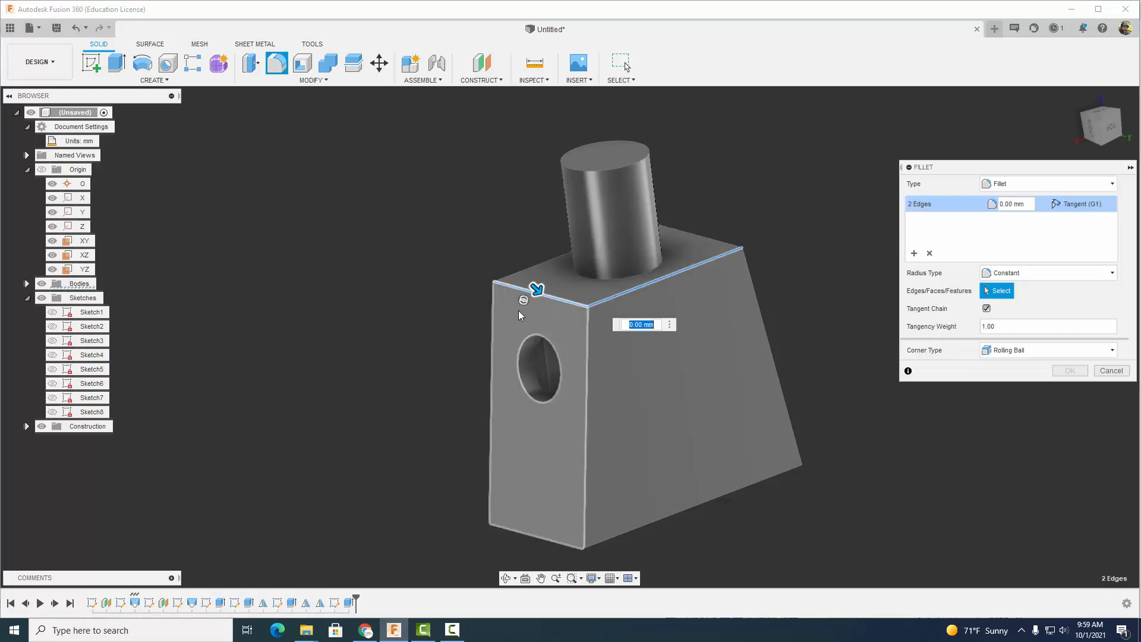
pyautogui.click(493, 323)
pyautogui.click(587, 326)
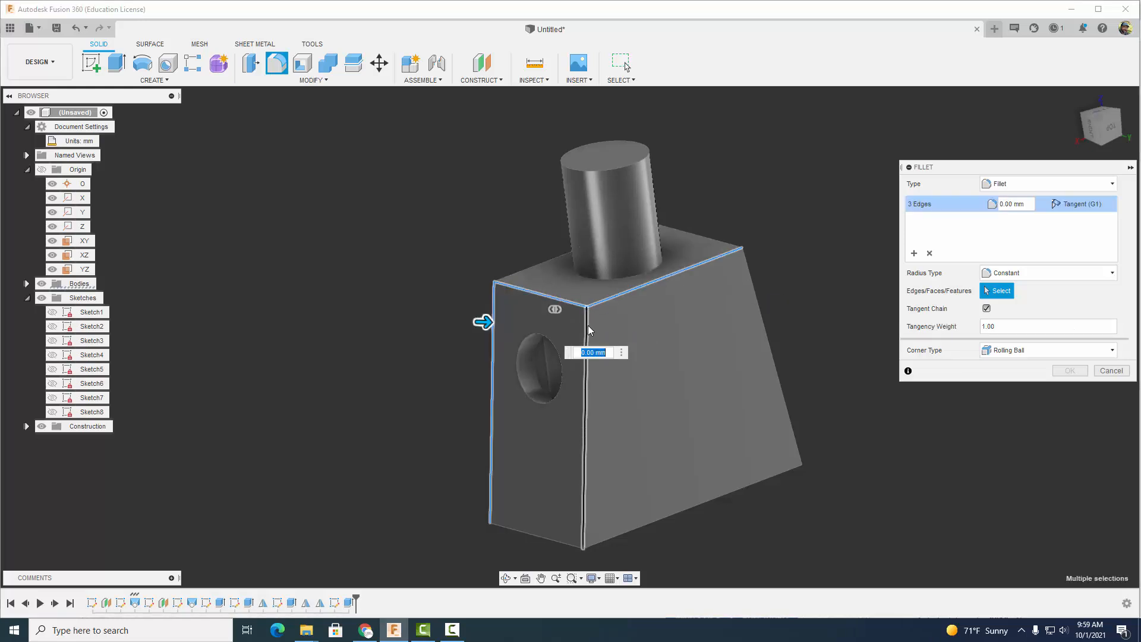
pyautogui.click(757, 290)
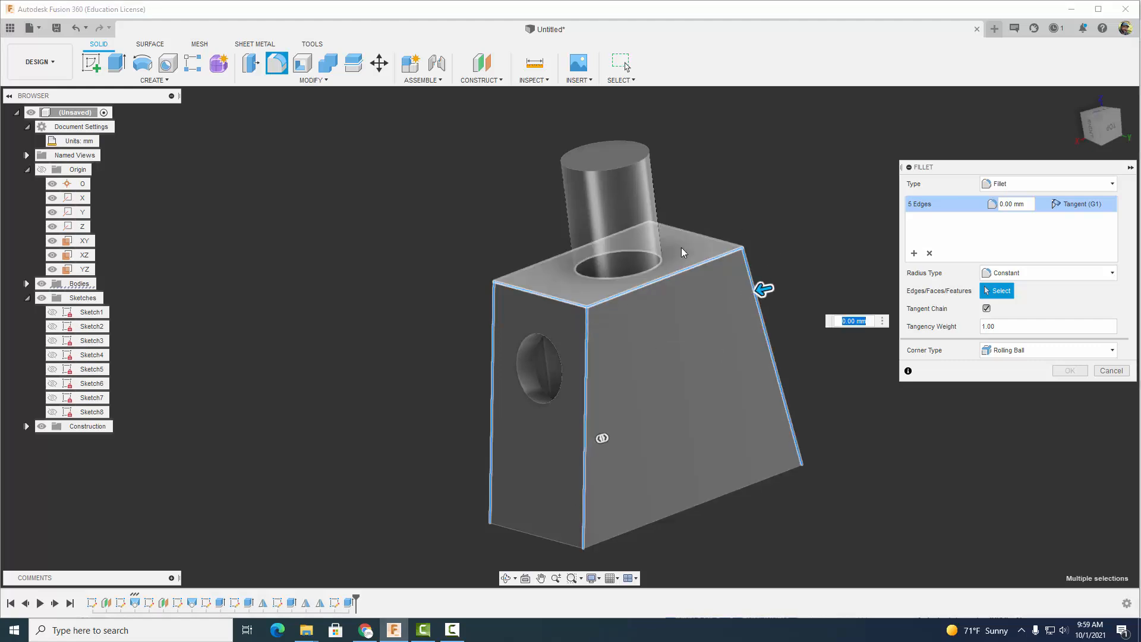
pyautogui.click(541, 261)
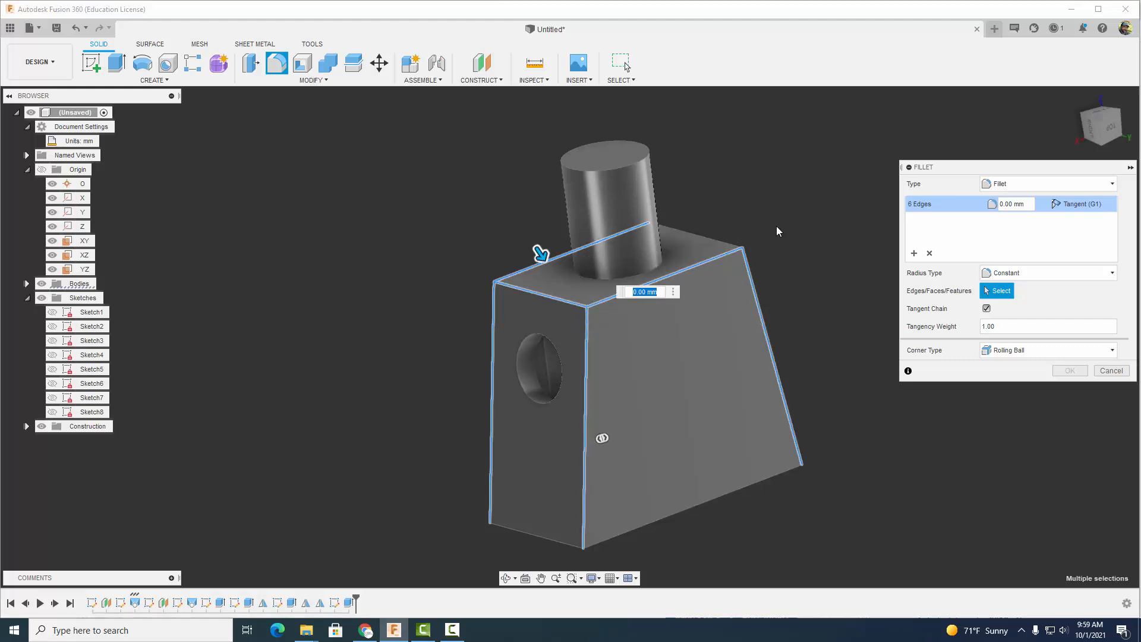
pyautogui.keyDown('shift'); pyautogui.moveTo(590, 438); pyautogui.dragTo(529, 343, button='middle'); pyautogui.keyUp('shift')
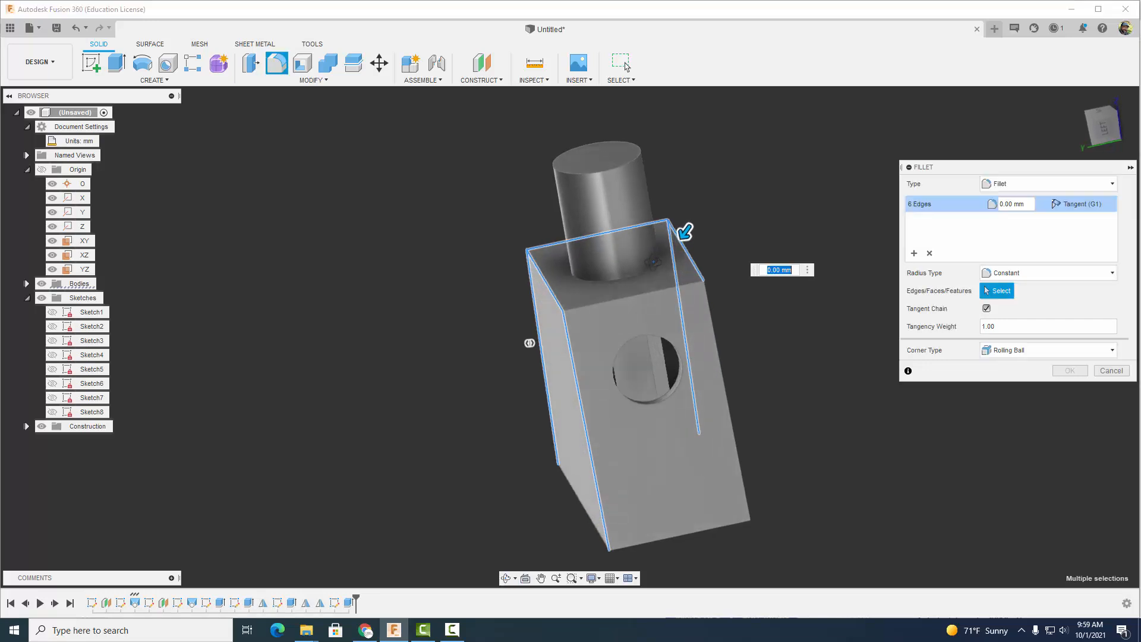
pyautogui.click(652, 292)
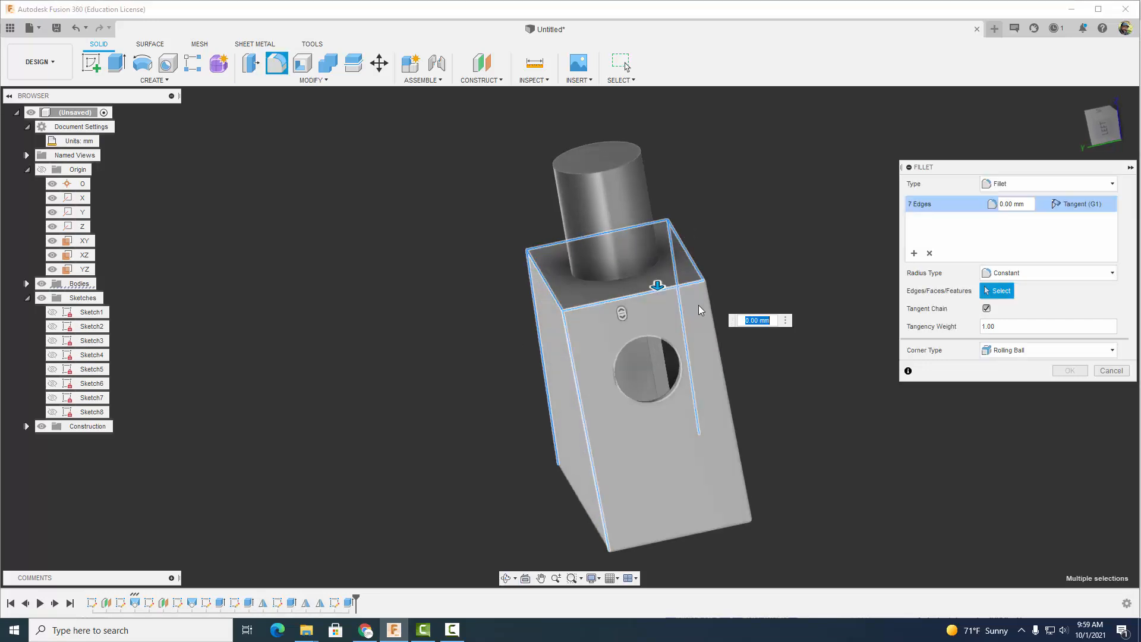
pyautogui.click(715, 303)
pyautogui.keyDown('shift'); pyautogui.moveTo(801, 289); pyautogui.dragTo(535, 333, button='middle'); pyautogui.keyUp('shift')
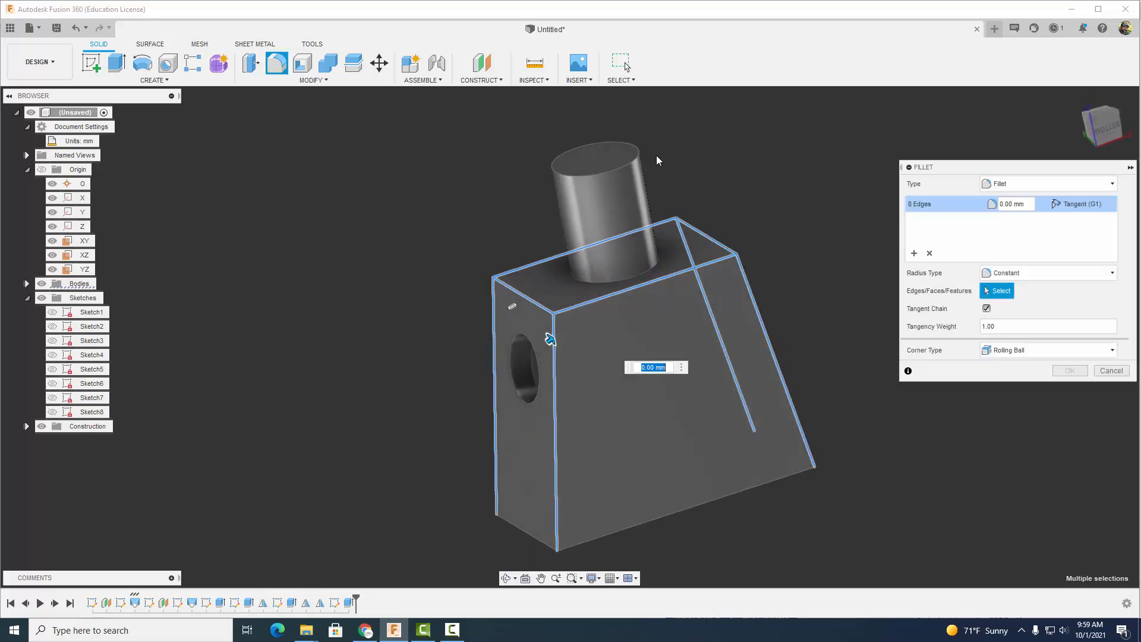
pyautogui.click(636, 157)
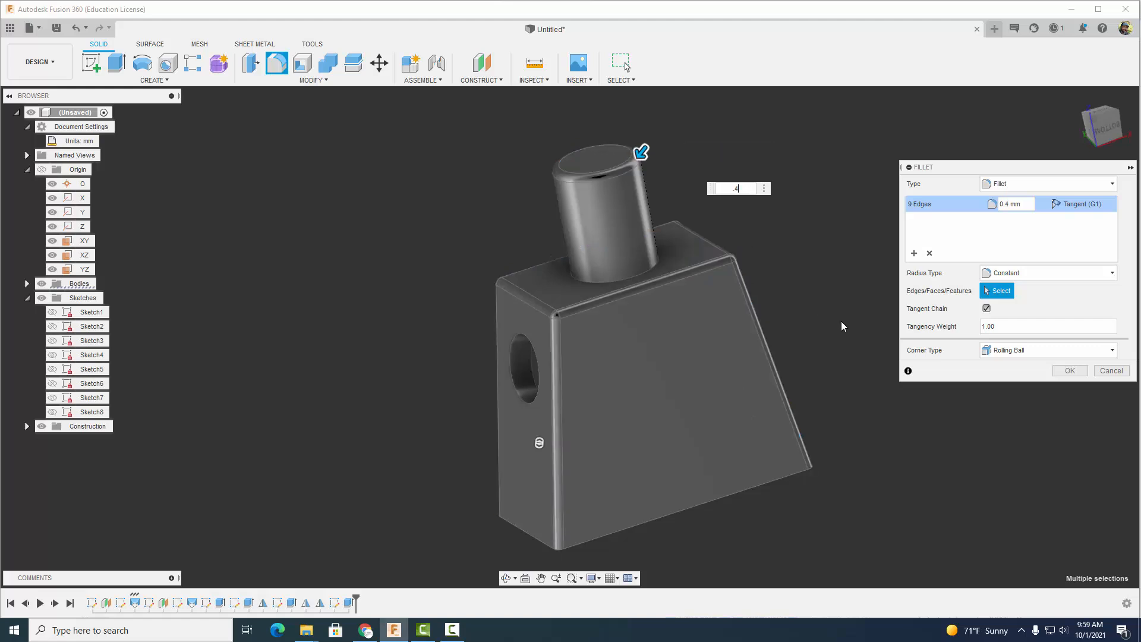
pyautogui.click(1067, 370)
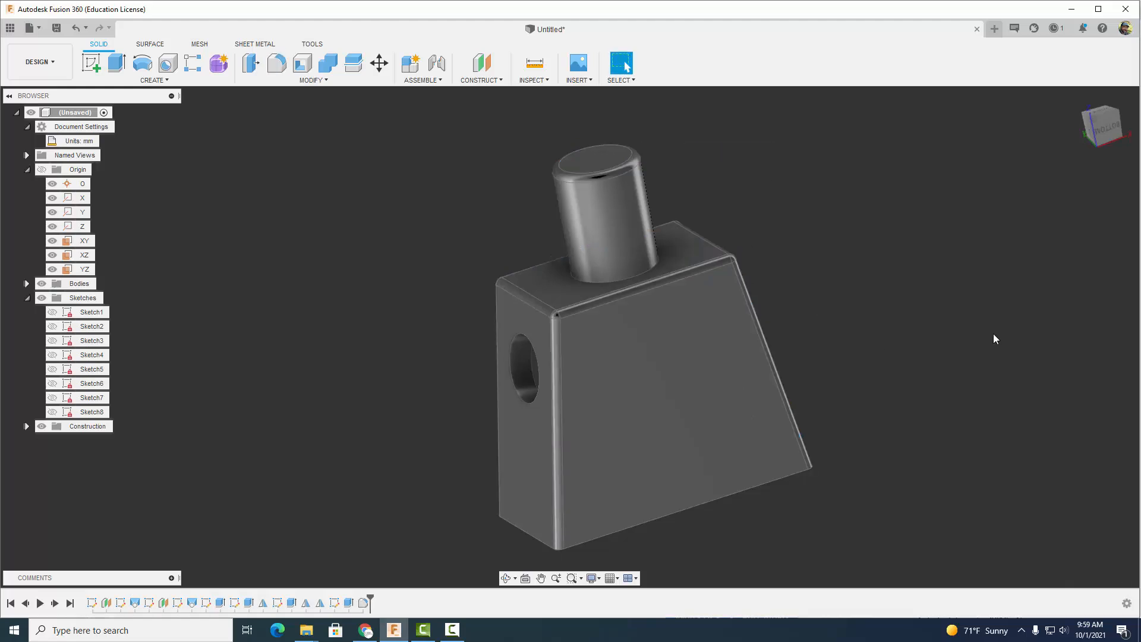
# Step: Assign the ABS Plastic physical material from the Fusion 360 Material Library to the body
pyautogui.keyDown('shift'); pyautogui.moveTo(929, 344); pyautogui.dragTo(839, 277, button='middle'); pyautogui.keyUp('shift')
pyautogui.press('F10')
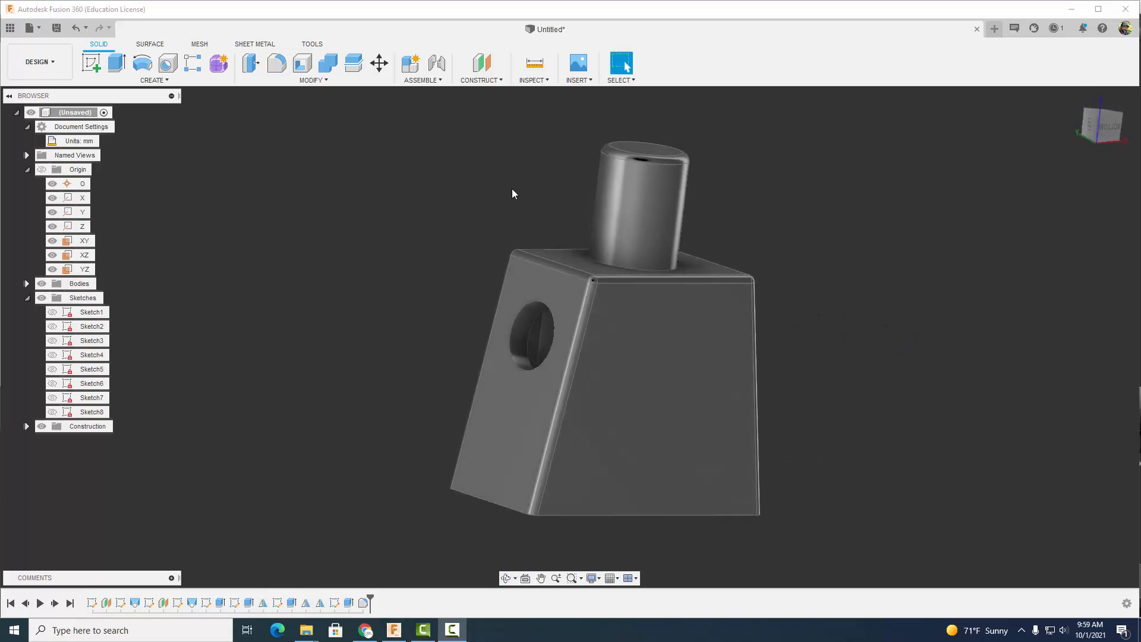
pyautogui.click(300, 81)
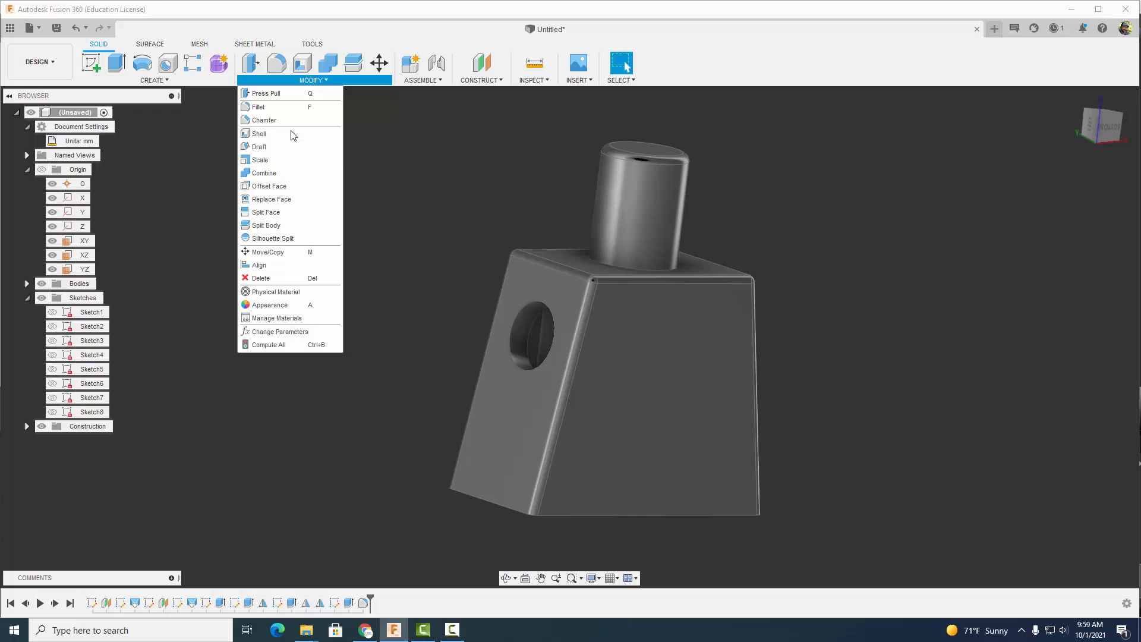
pyautogui.click(275, 292)
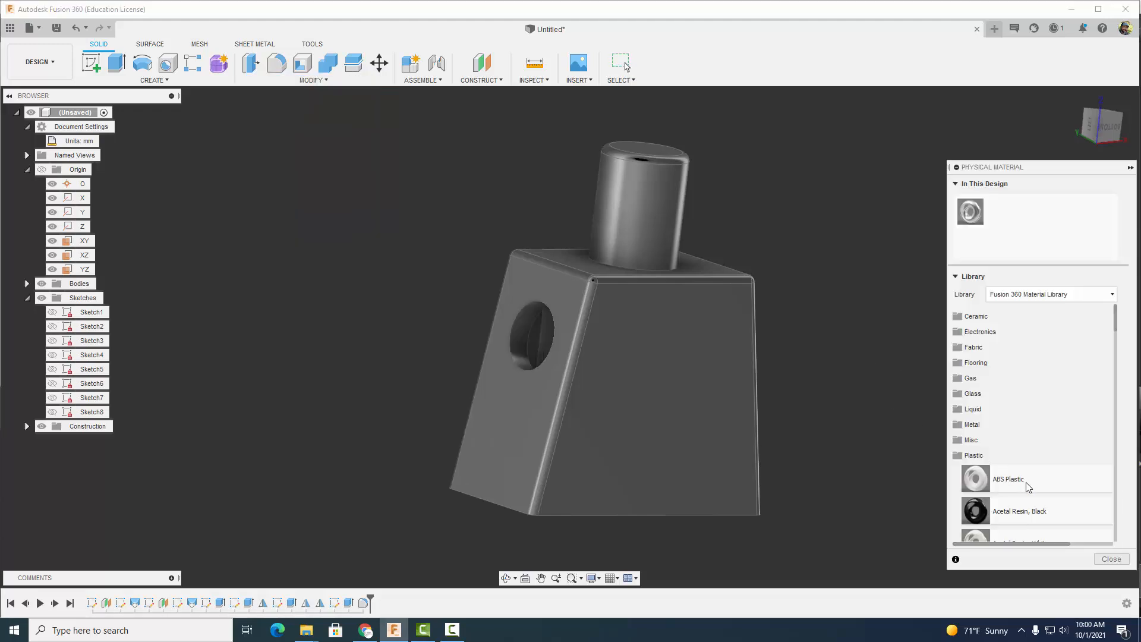
pyautogui.moveTo(1025, 481); pyautogui.dragTo(720, 430)
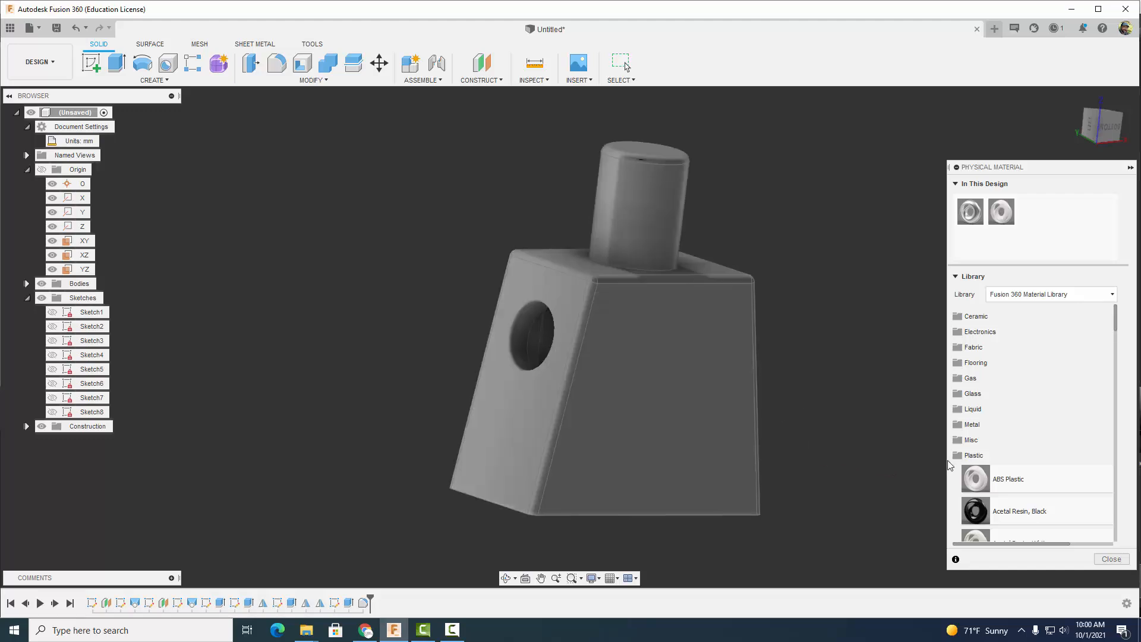
pyautogui.click(1112, 561)
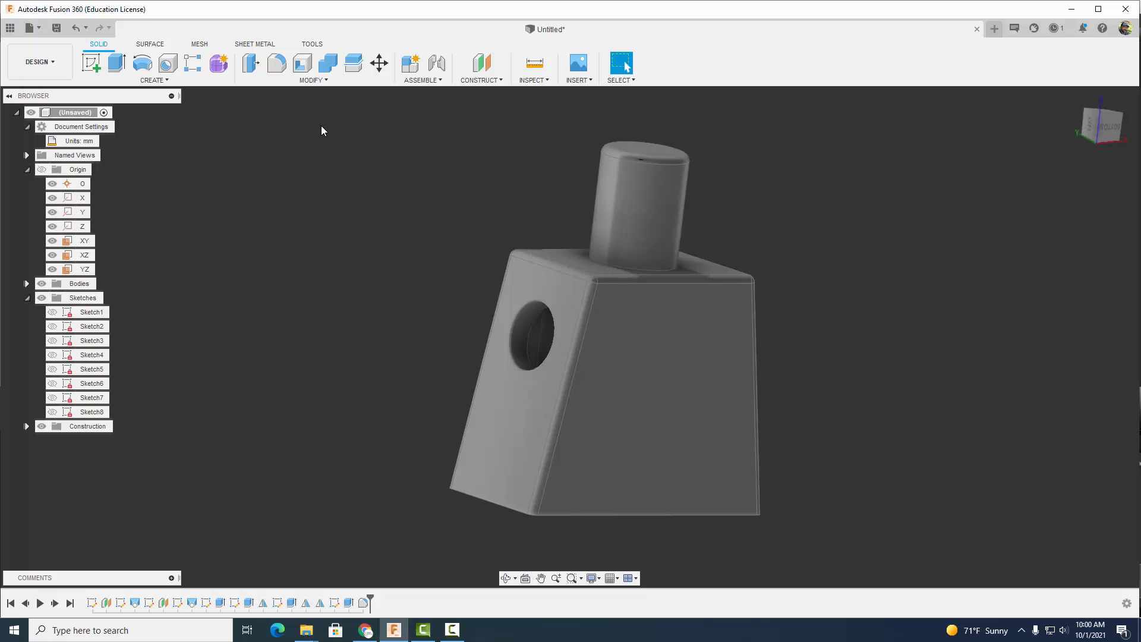
# Step: Apply the Paint - Enamel Glossy (Blue) appearance to the whole body
pyautogui.click(293, 81)
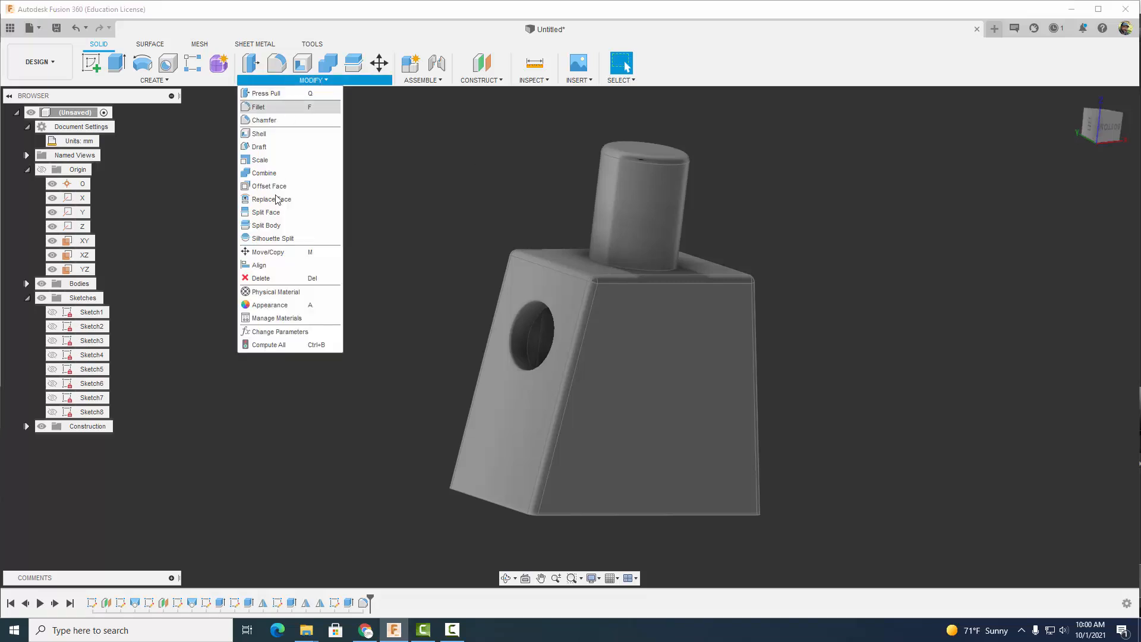
pyautogui.click(264, 307)
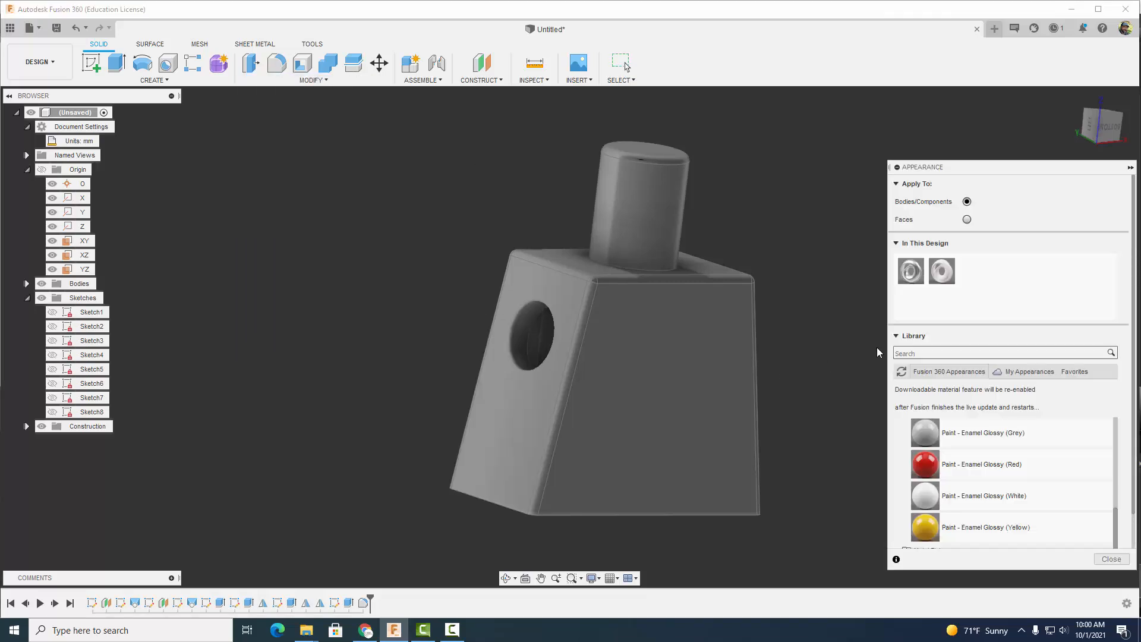
pyautogui.scroll(-2, 990, 473)
pyautogui.scroll(4, 989, 469)
pyautogui.moveTo(982, 436)
pyautogui.mouseDown()
pyautogui.moveTo(713, 399)
pyautogui.moveTo(742, 378)
pyautogui.mouseUp()
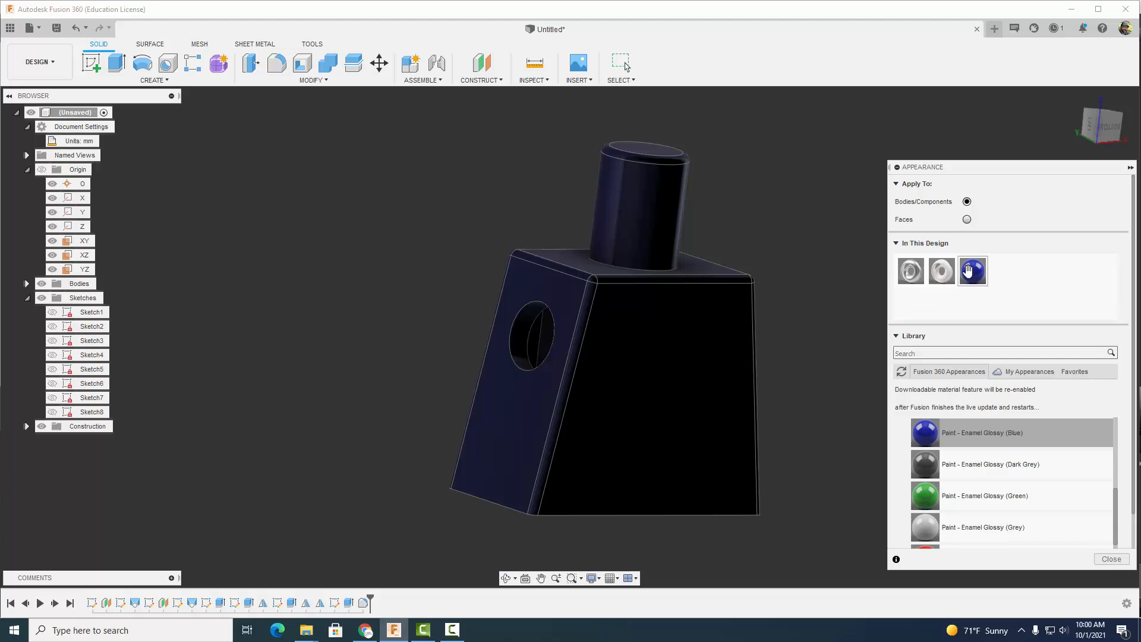
# Step: Lighten the blue enamel paint's colour to RGB 94, 108, 219 and finish editing appearances
pyautogui.rightClick(968, 270)
pyautogui.click(1000, 282)
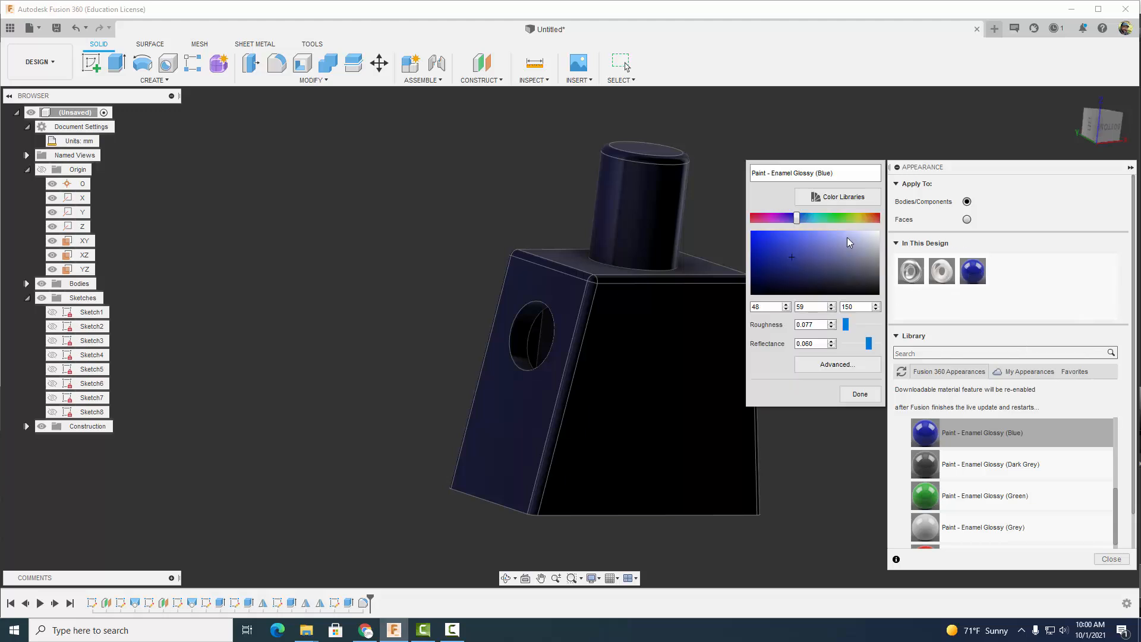
pyautogui.moveTo(794, 261); pyautogui.dragTo(805, 243)
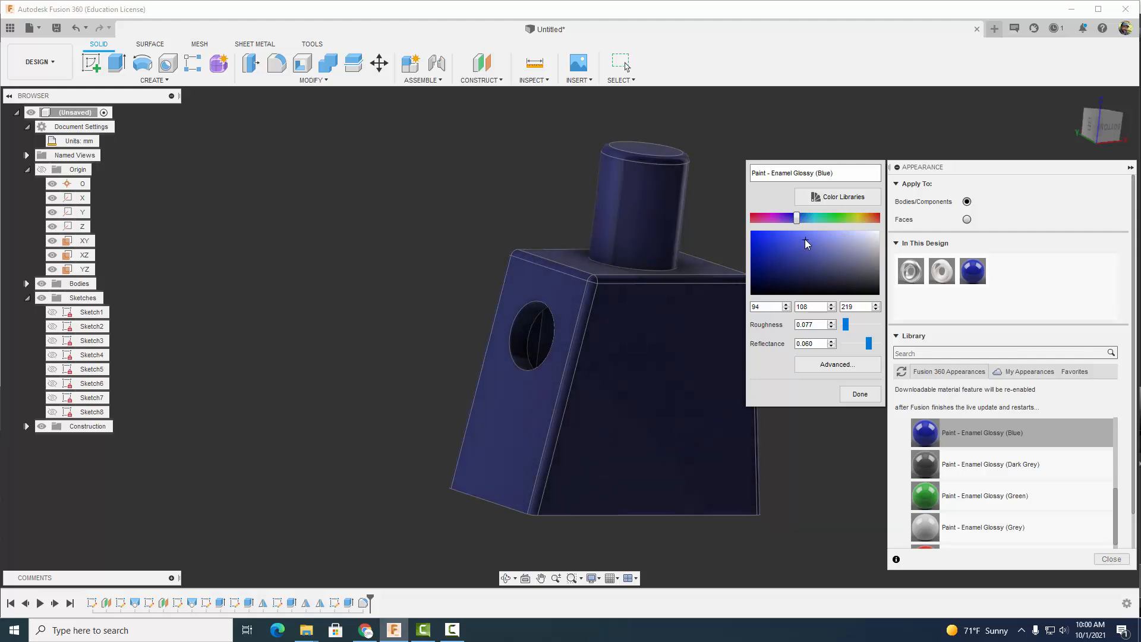
pyautogui.click(859, 394)
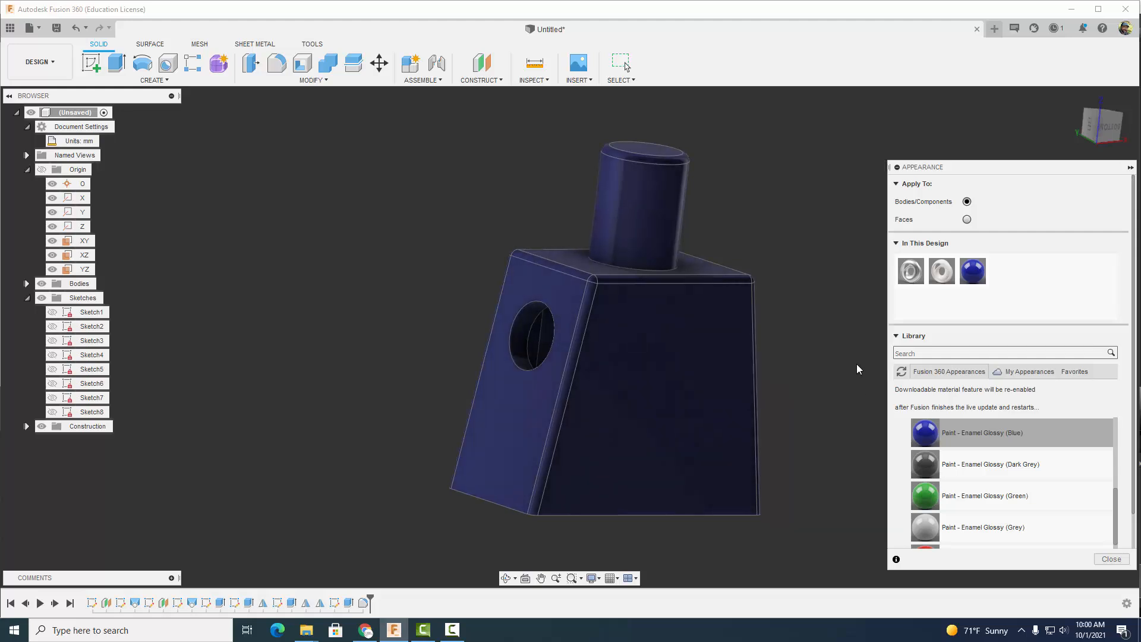
pyautogui.click(1111, 559)
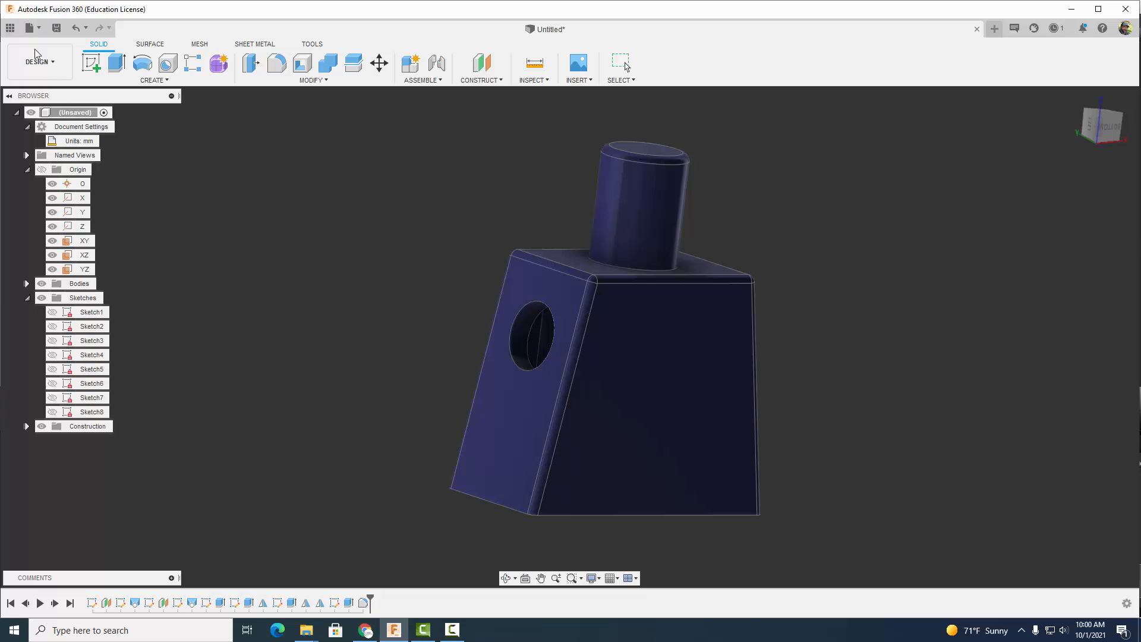